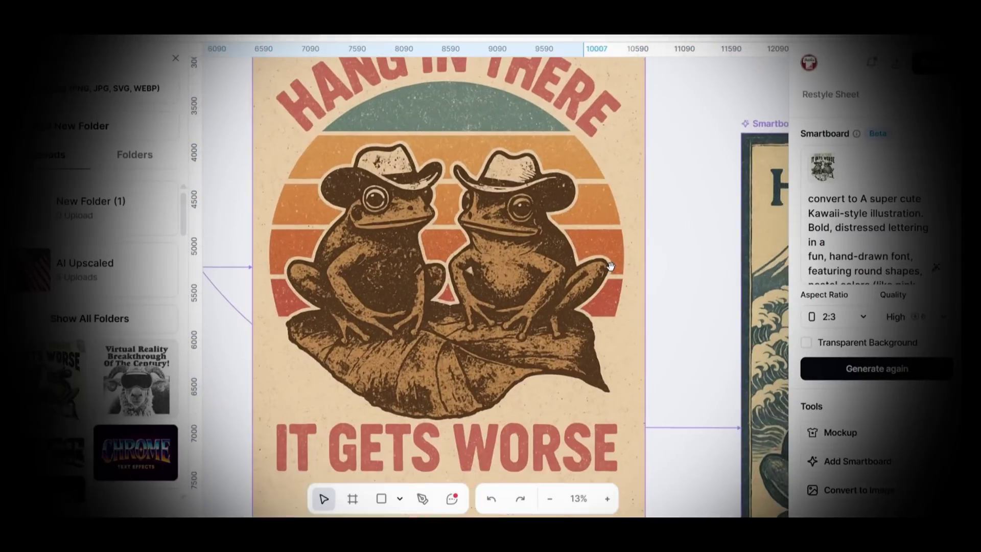
scroll(708, 332, right, 10)
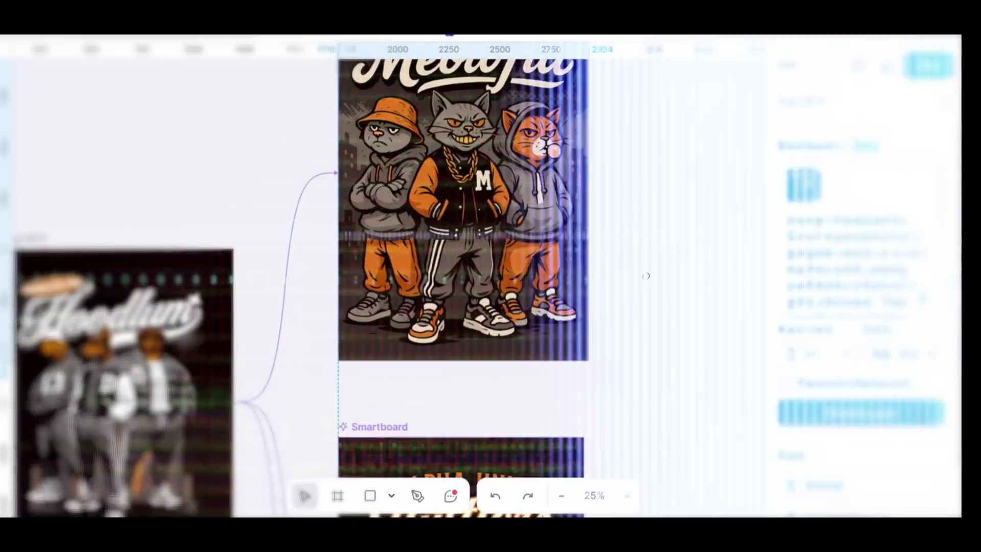
scroll(631, 358, down, 5)
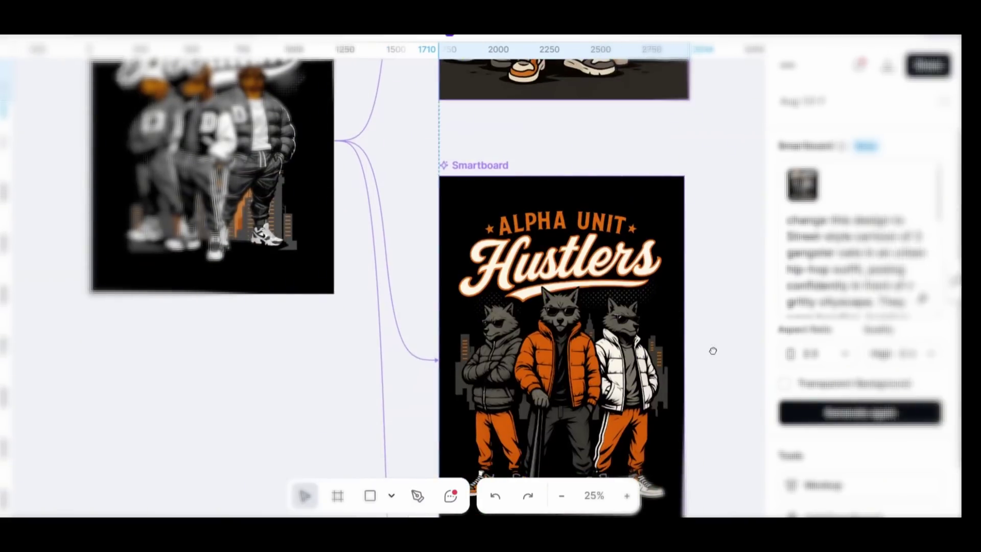
drag(712, 350, 704, 264)
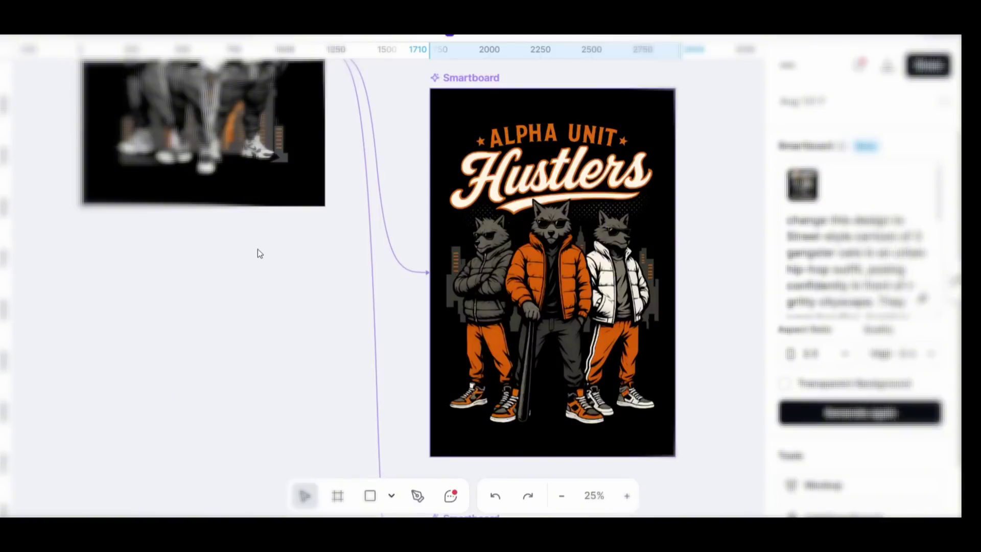
drag(251, 262, 235, 405)
drag(267, 476, 256, 250)
drag(284, 349, 242, 258)
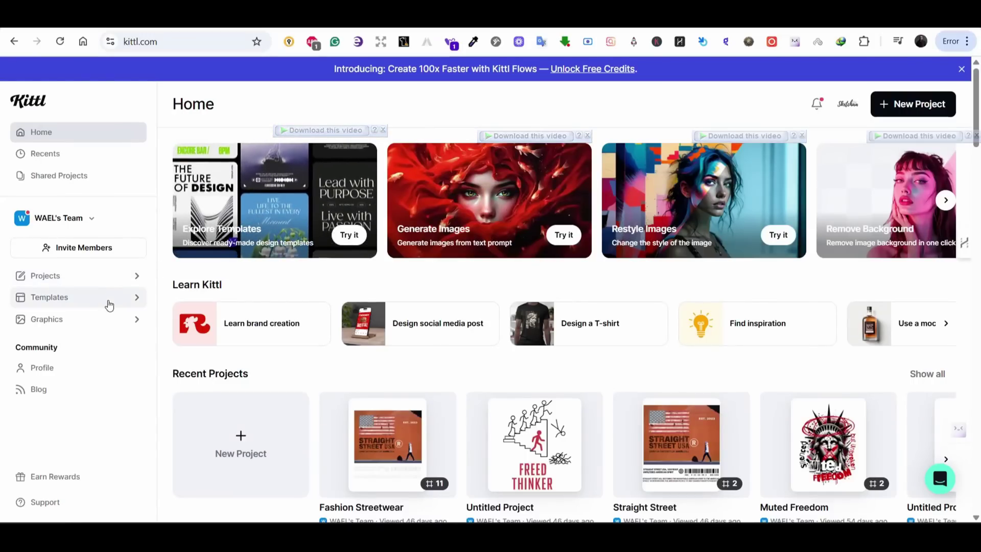
Browse the templates and open the Barkmaster Hoodlum dog-gang design from the For You collection as a project
click(109, 305)
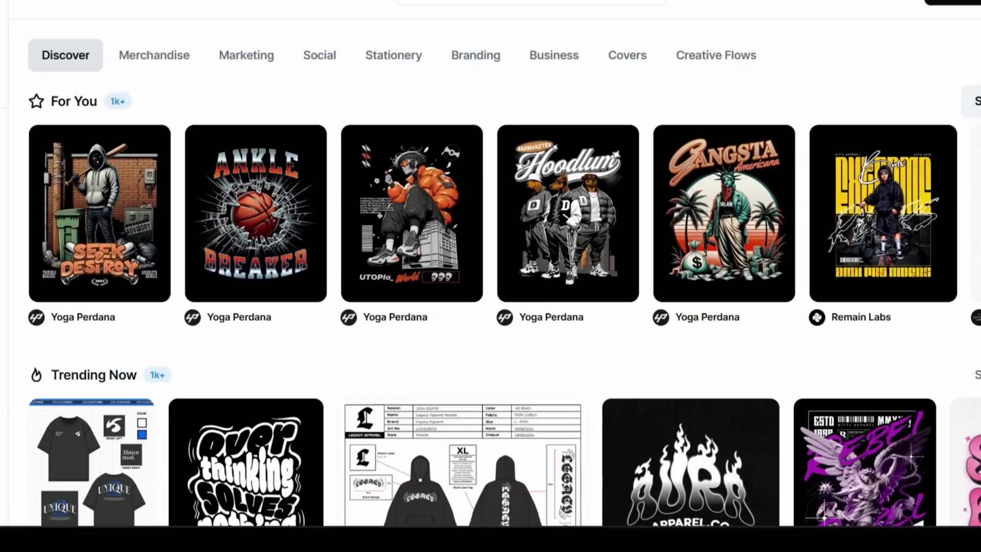
mouse_move(597, 224)
mouse_move(569, 284)
click(593, 332)
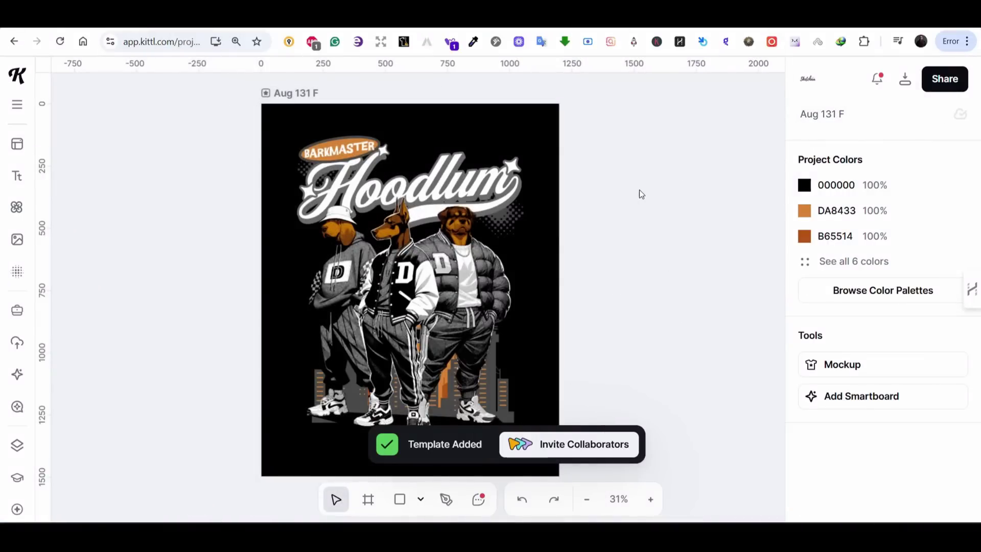
Move the Barkmaster Hoodlum artwork up by about 20 px on its artboard and deselect it
click(436, 303)
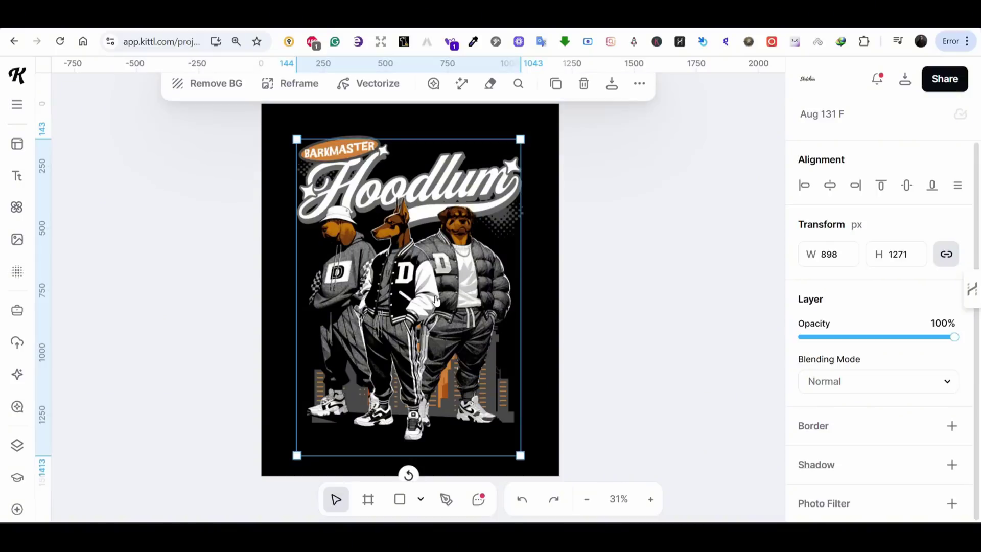
drag(468, 285, 468, 272)
click(659, 280)
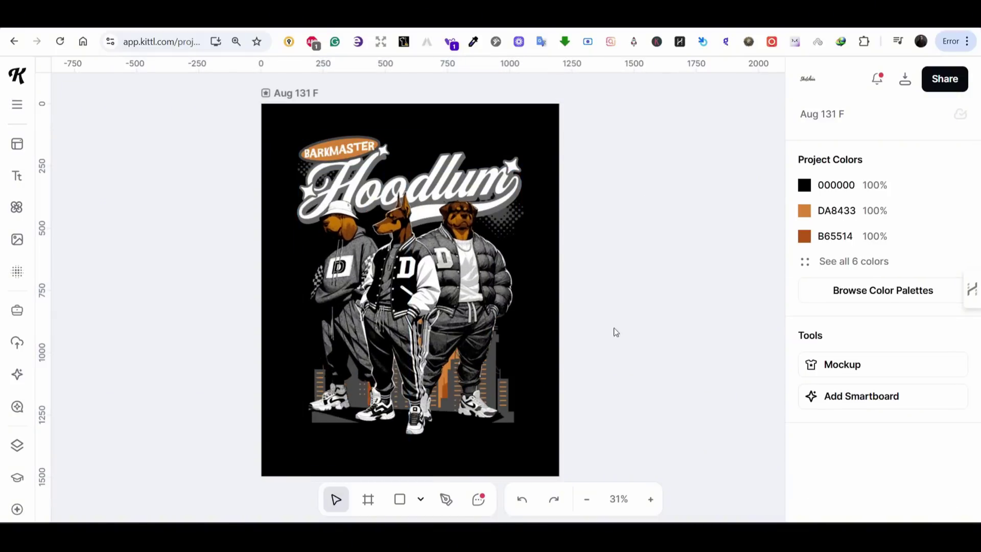
Add a Smartboard linked to the Aug 131 F artboard, move it away from the source design and enlarge it to about 1224 × 1836 px
click(587, 504)
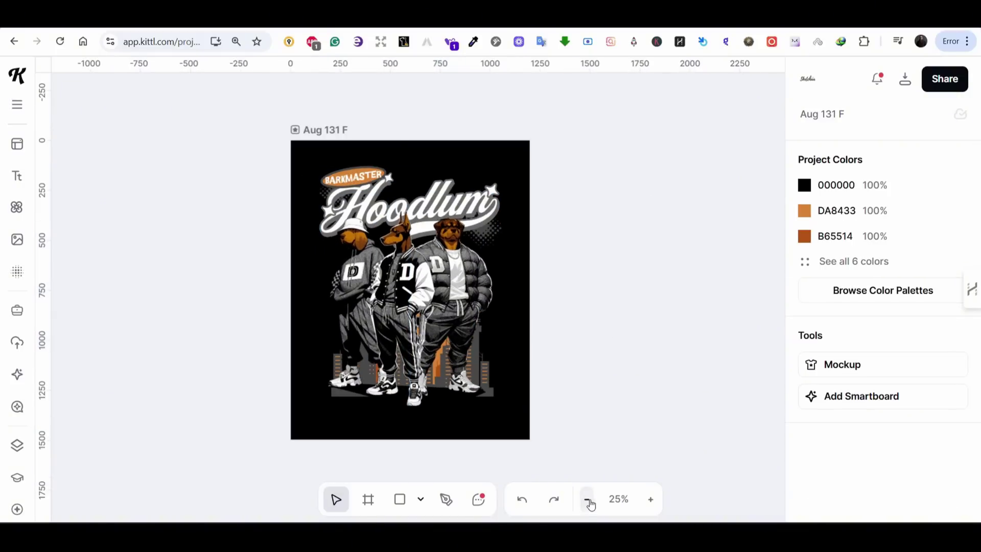
click(329, 128)
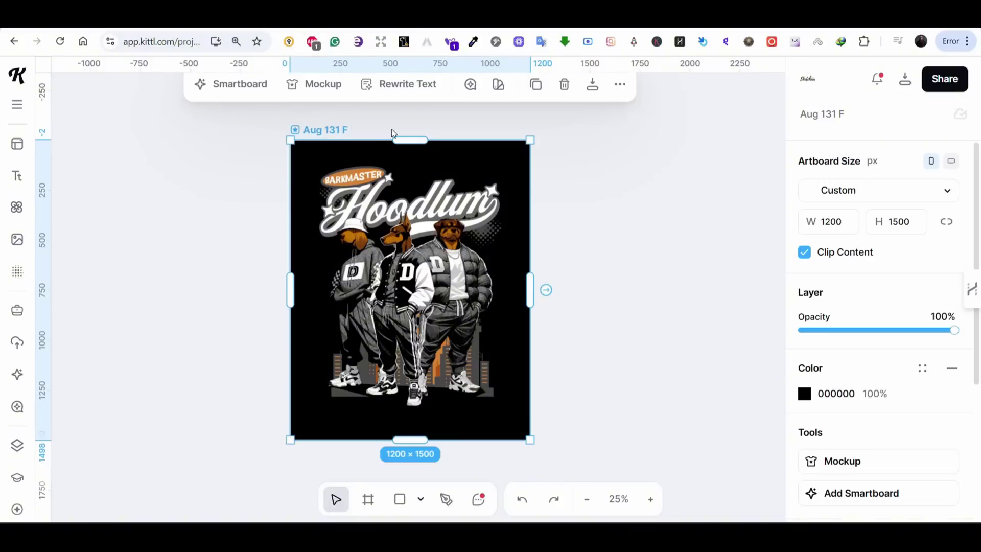
scroll(541, 131, right, 3)
scroll(540, 131, up, 1)
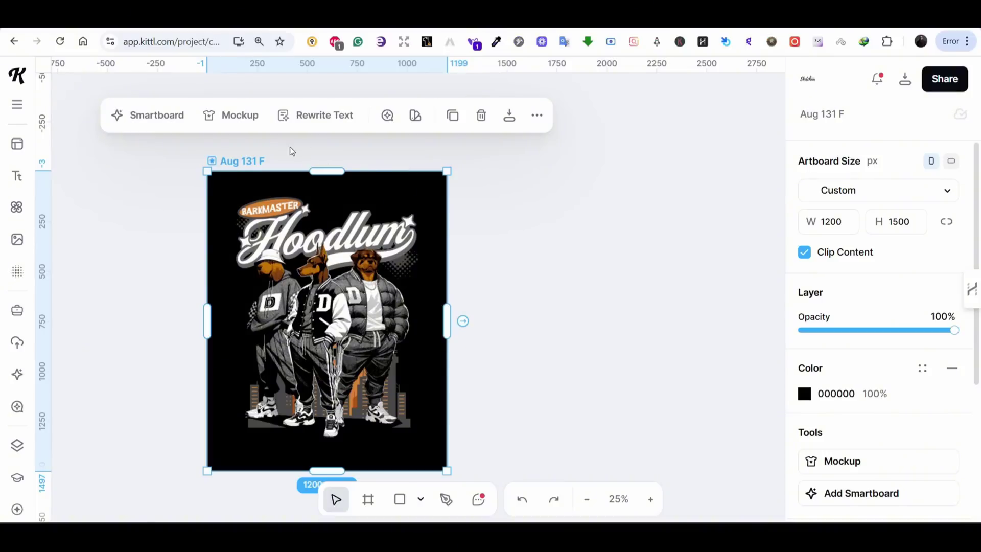
click(153, 115)
drag(450, 221, 475, 133)
drag(553, 382, 558, 391)
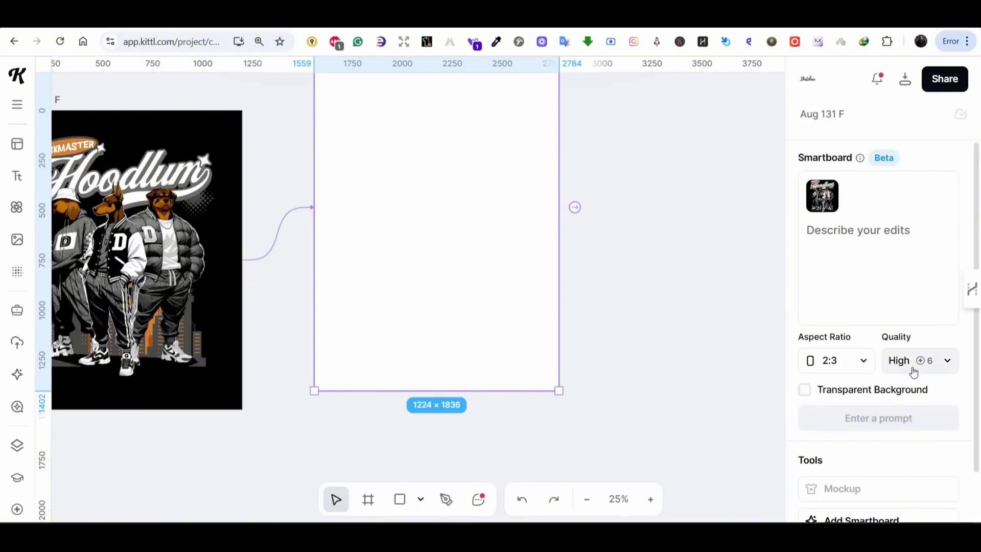
Try the 1:1 aspect ratio on the Smartboard and return it to 2:3
click(868, 361)
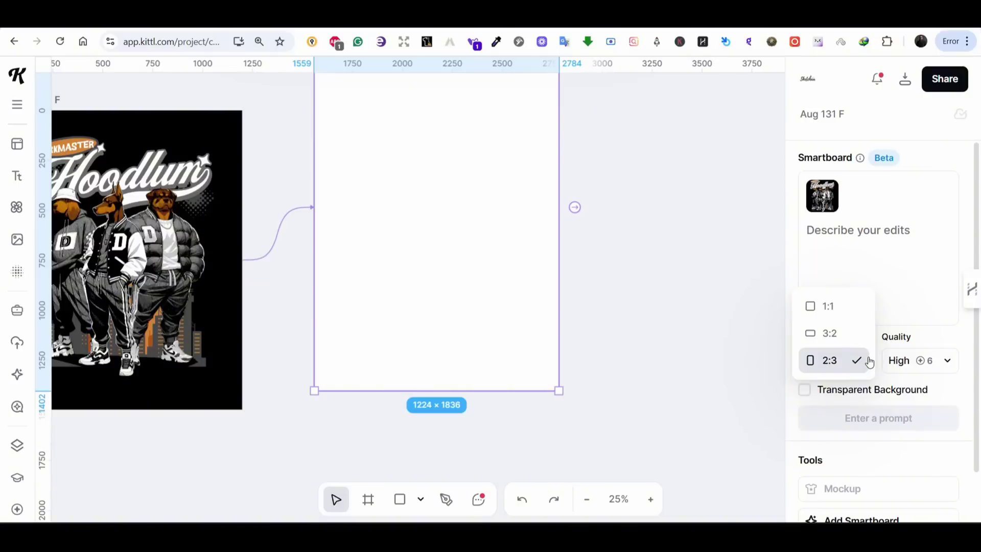
click(799, 306)
click(851, 368)
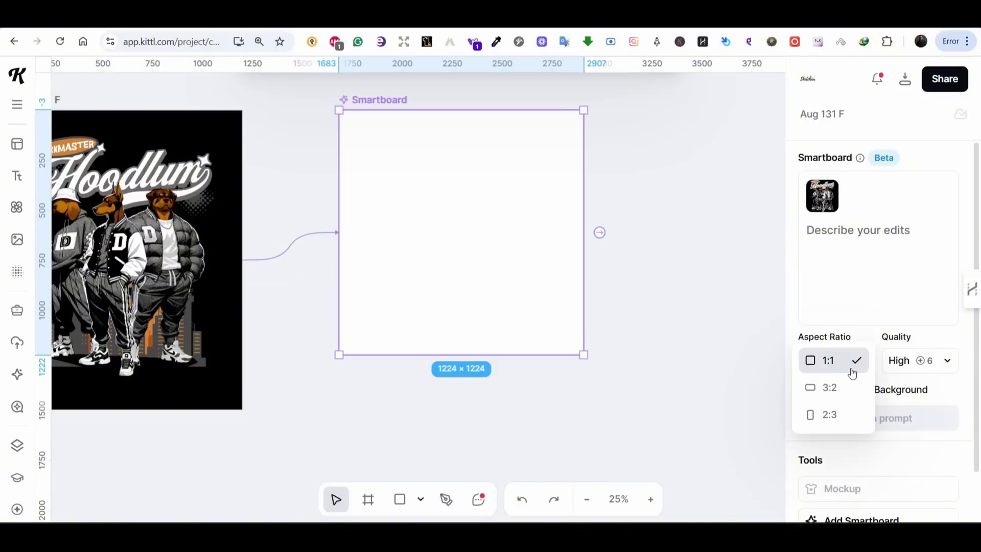
click(848, 413)
Move the Smartboard up so that it sits diagonally above and to the right of the source artboard
drag(521, 278, 517, 160)
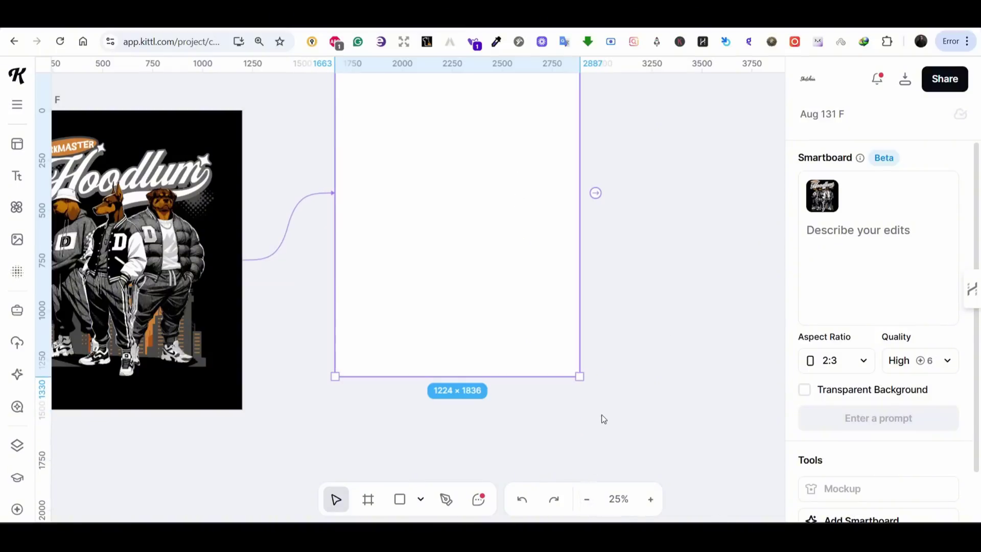
click(587, 499)
drag(401, 340, 407, 265)
Add a second Smartboard linked to the Aug 131 F artboard
click(214, 234)
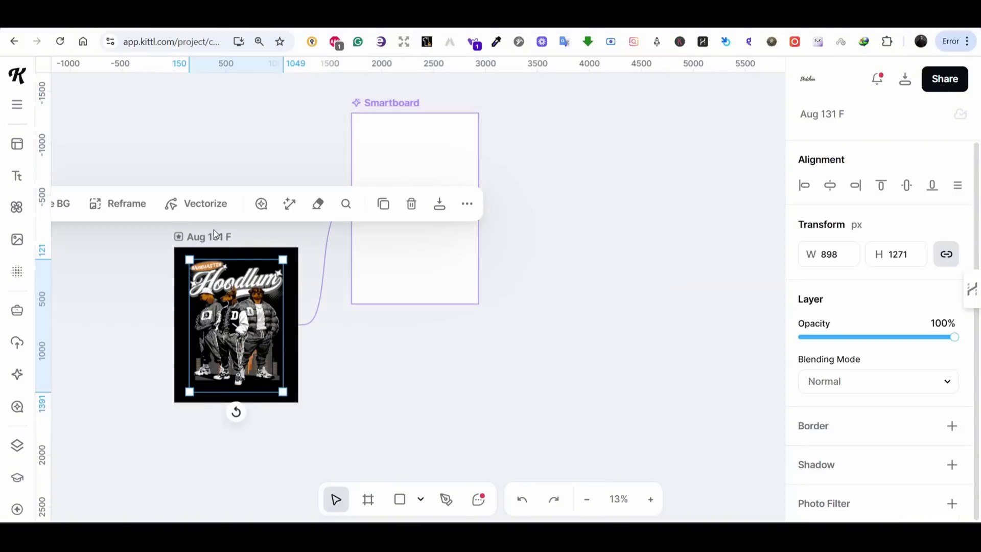
click(214, 235)
click(76, 190)
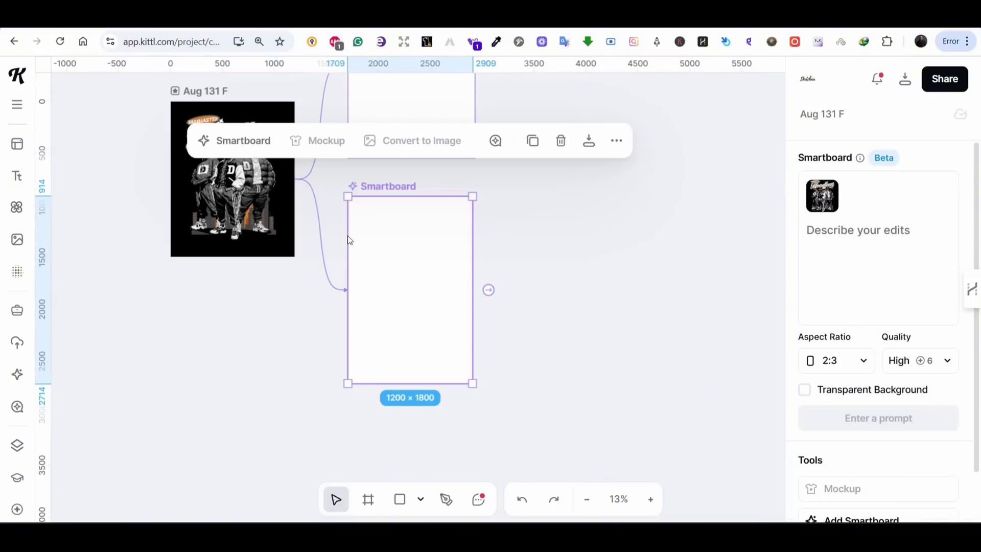
Add a third Smartboard linked to the Aug 131 F artboard and deselect it
click(217, 90)
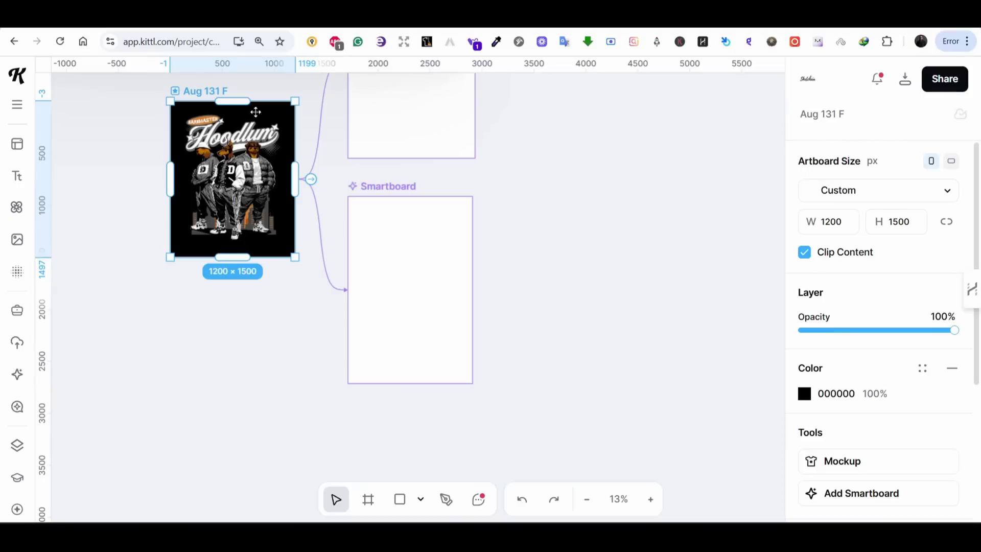
drag(300, 97, 269, 180)
drag(94, 176, 134, 177)
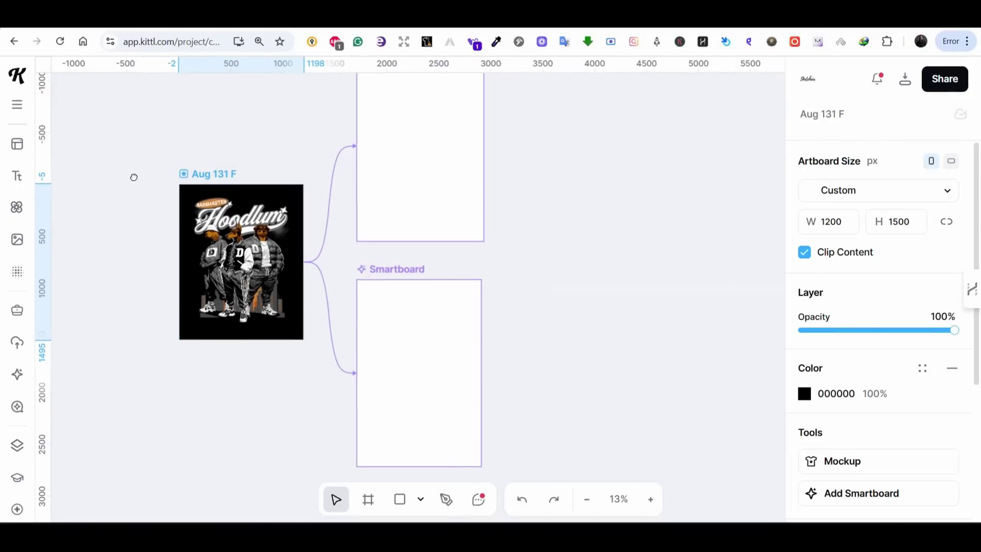
click(76, 128)
click(188, 183)
click(587, 499)
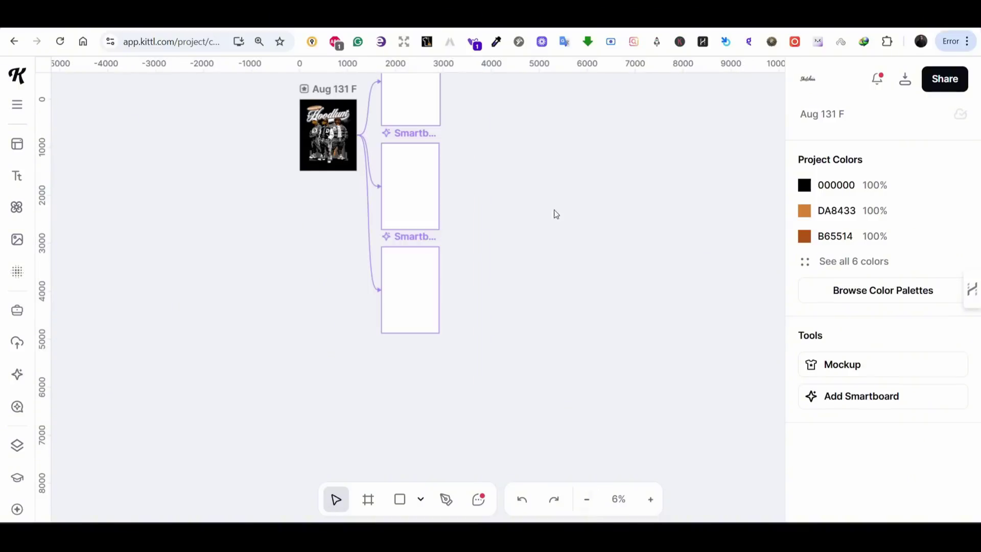
Paste the gangster cats prompt with the texts 'CATNIP CREW' and 'Meowfia' into the first Smartboard's edit description
drag(548, 186, 517, 291)
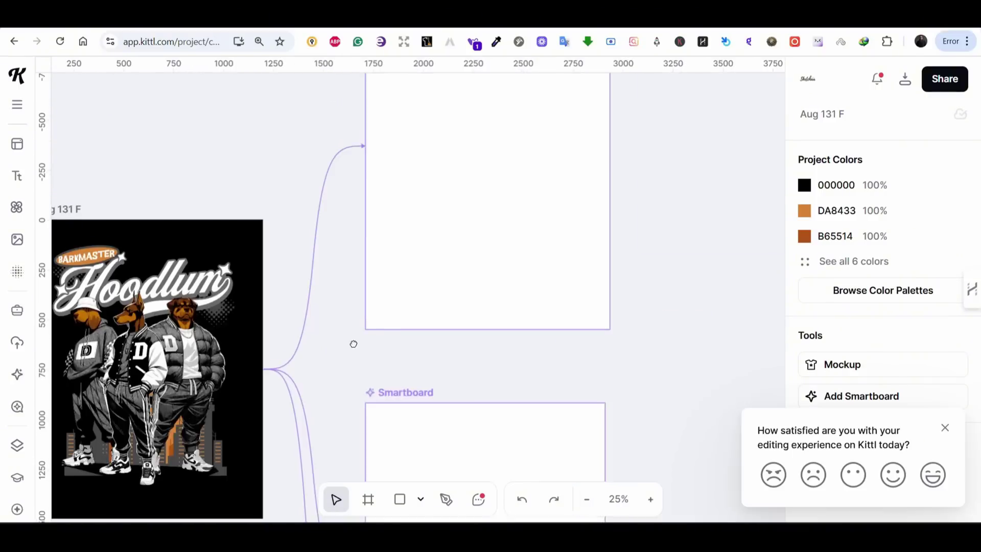
drag(352, 343, 382, 373)
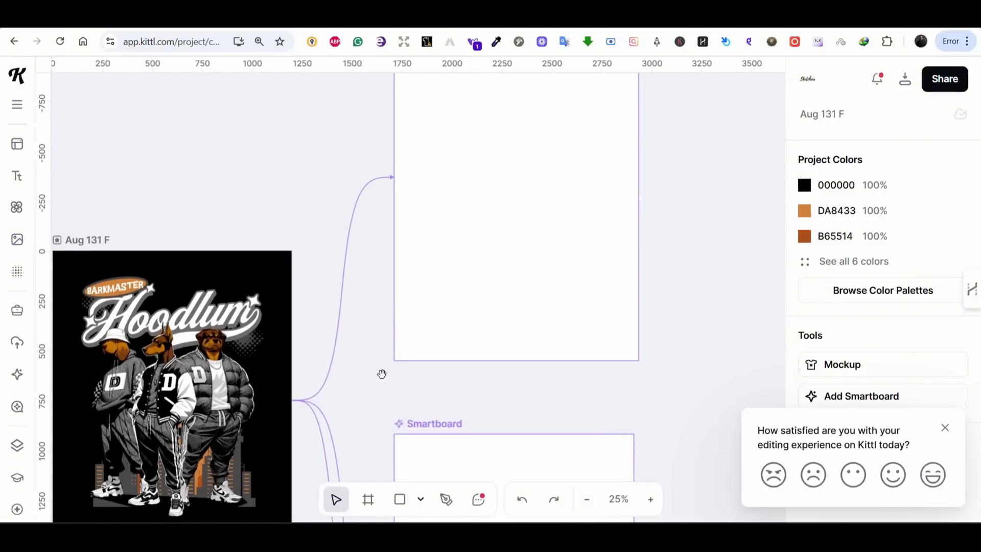
click(475, 251)
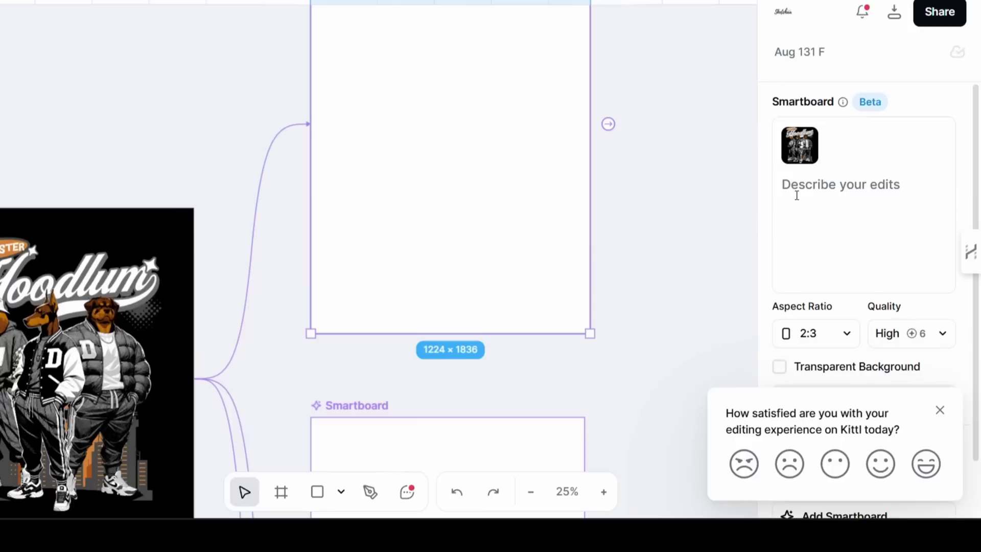
click(796, 196)
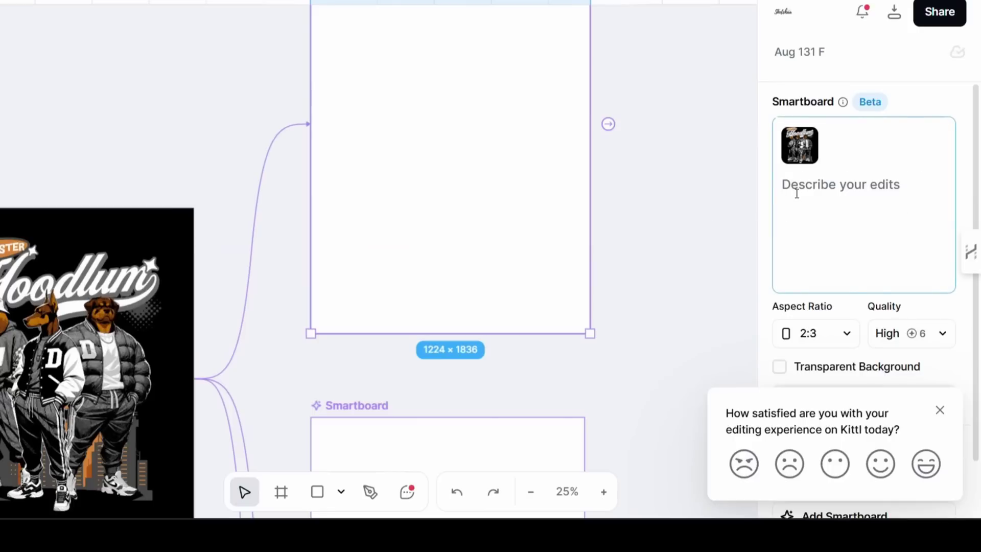
key(ctrl+v)
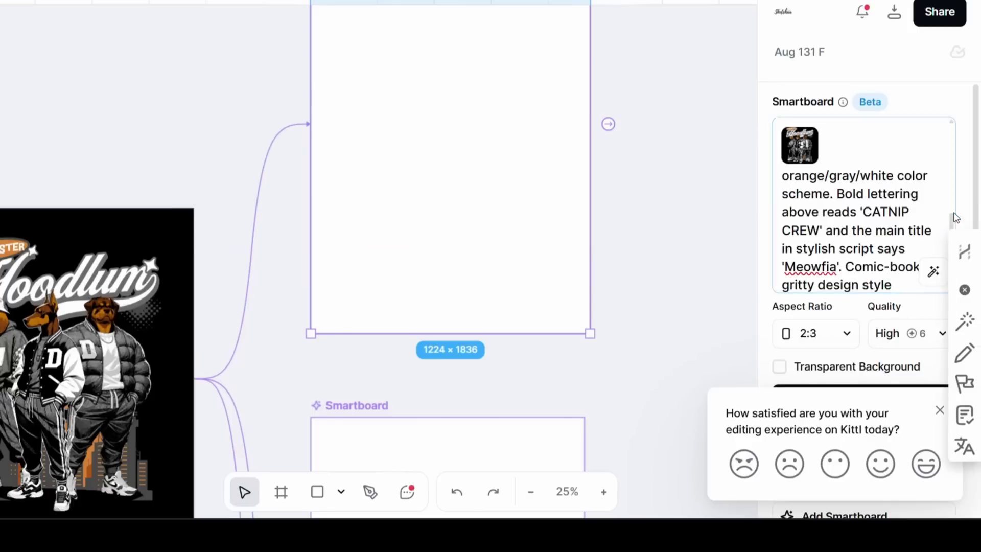
Insert "change this design to" at the beginning of the first Smartboard's prompt
drag(955, 223, 950, 151)
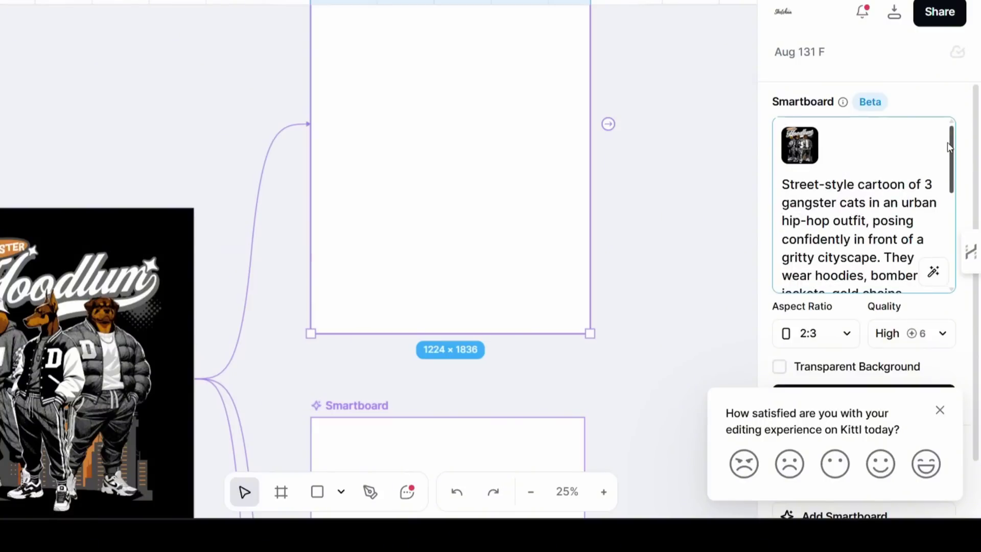
click(784, 185)
text(ch)
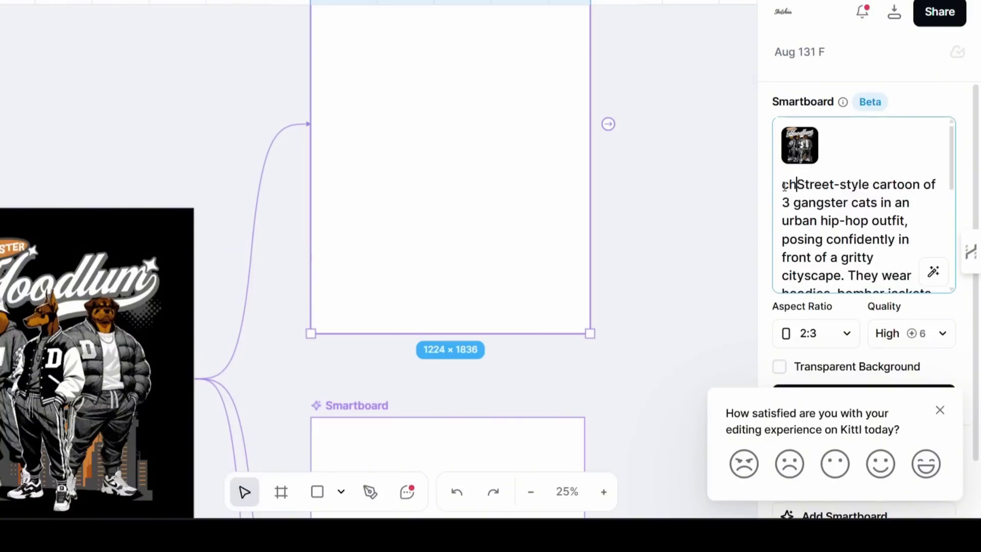
text(ange this)
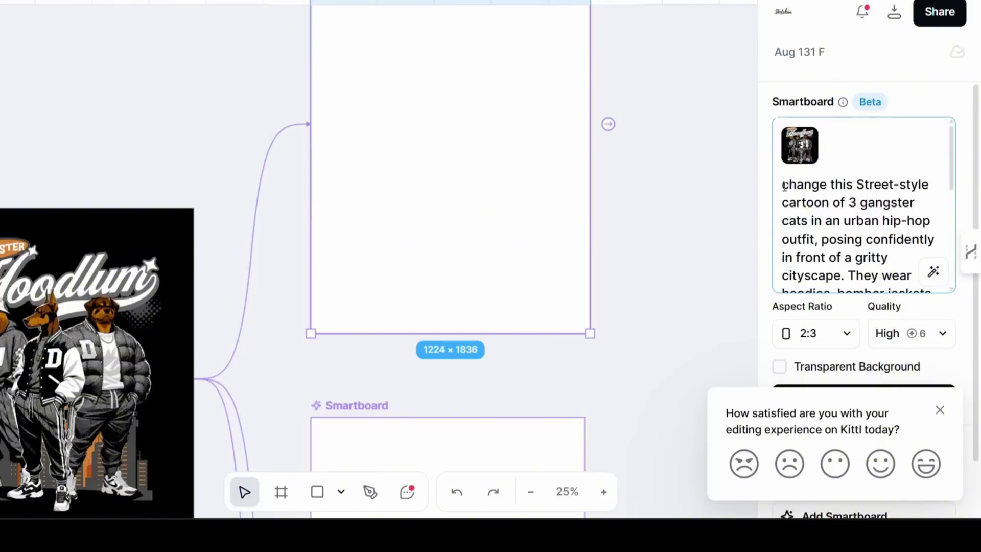
text( design to)
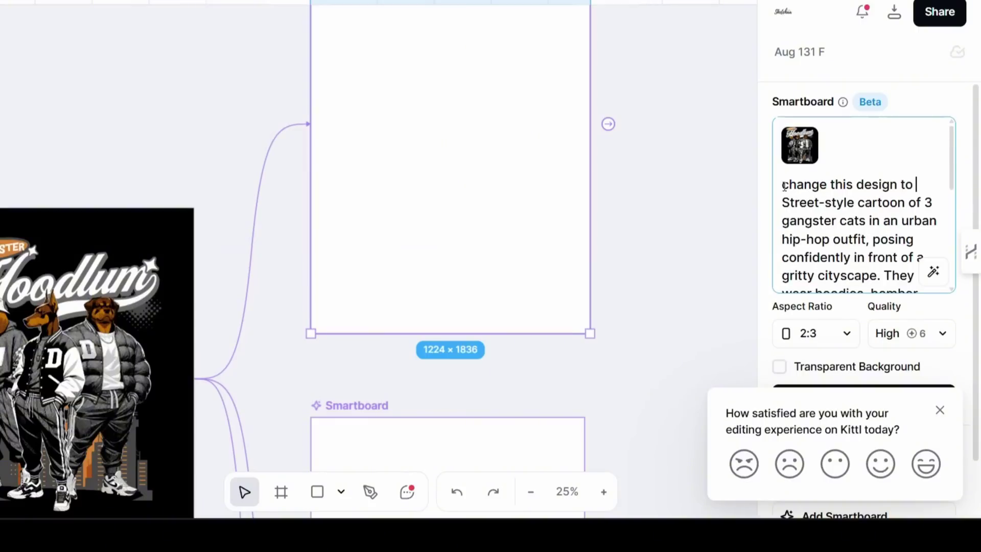
Append ". Keep the same design structure and font style" to the end of the prompt and dismiss the satisfaction survey
drag(952, 189, 968, 287)
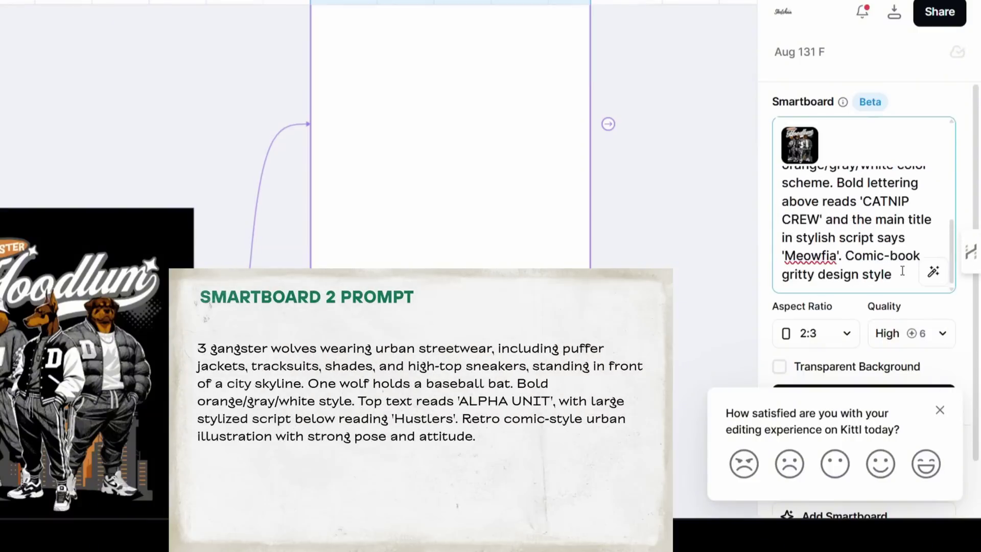
click(902, 271)
text(. Kee)
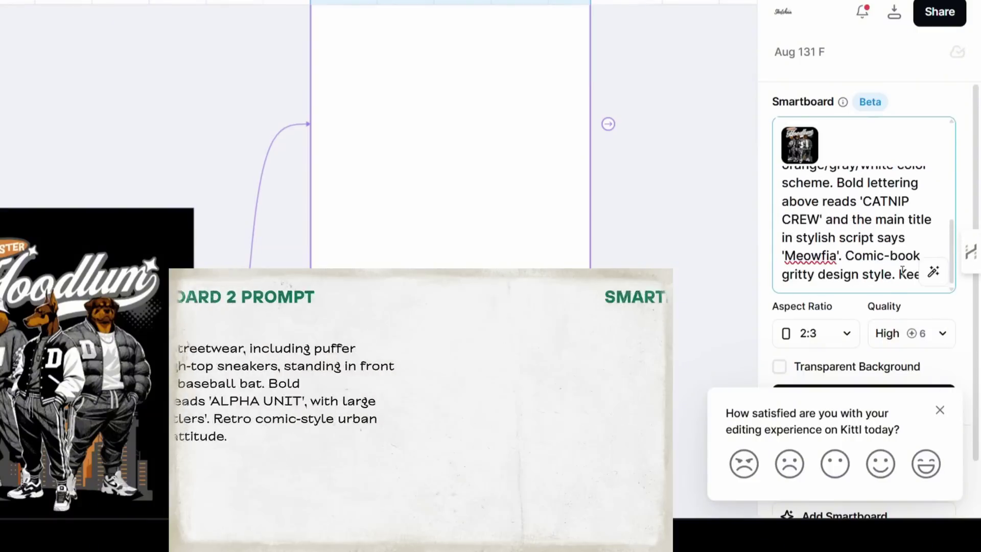
text(p the same des)
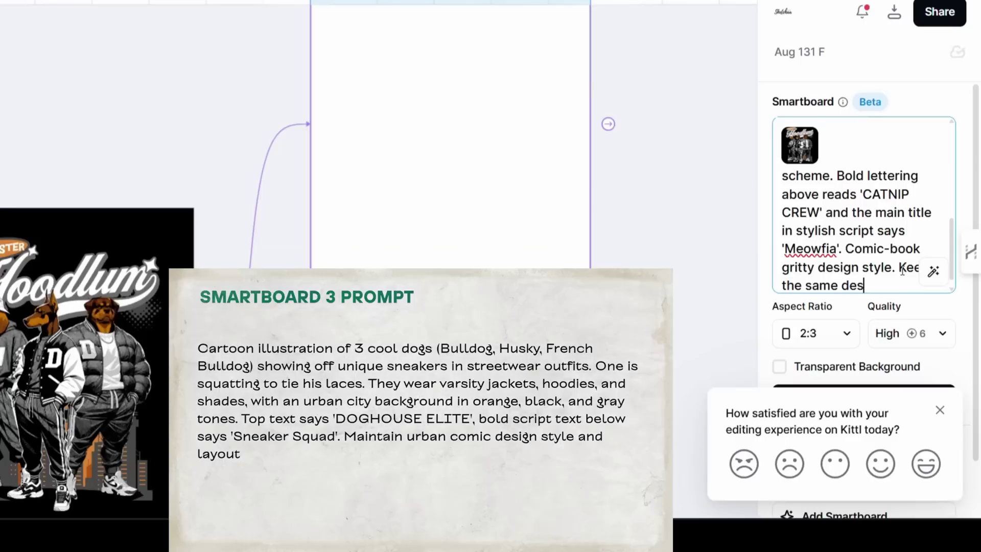
text(ign structure and font)
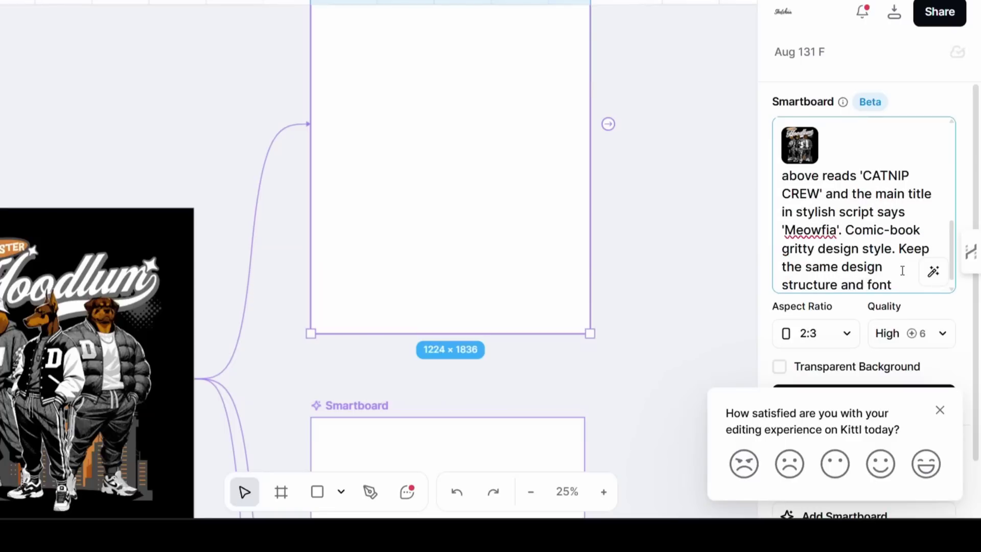
text( styles)
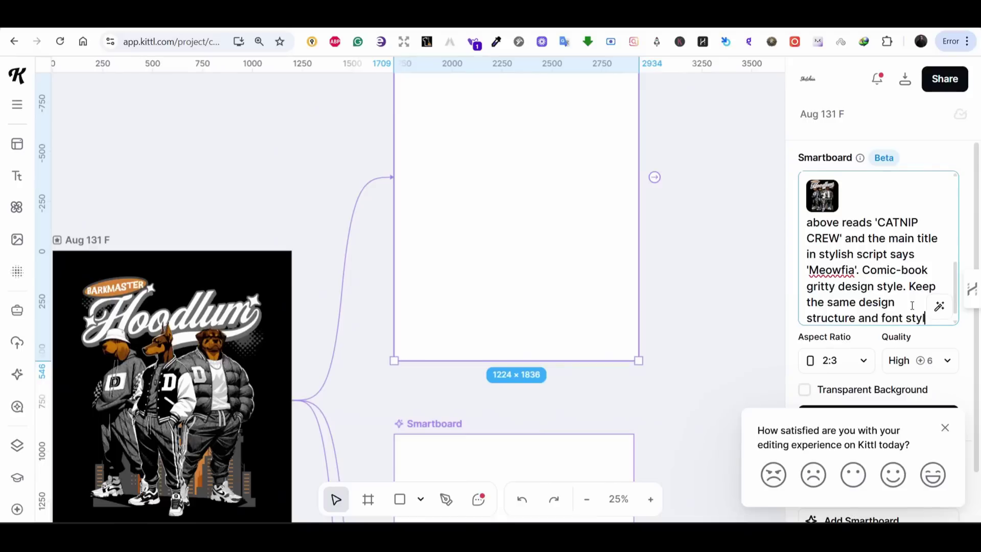
click(735, 366)
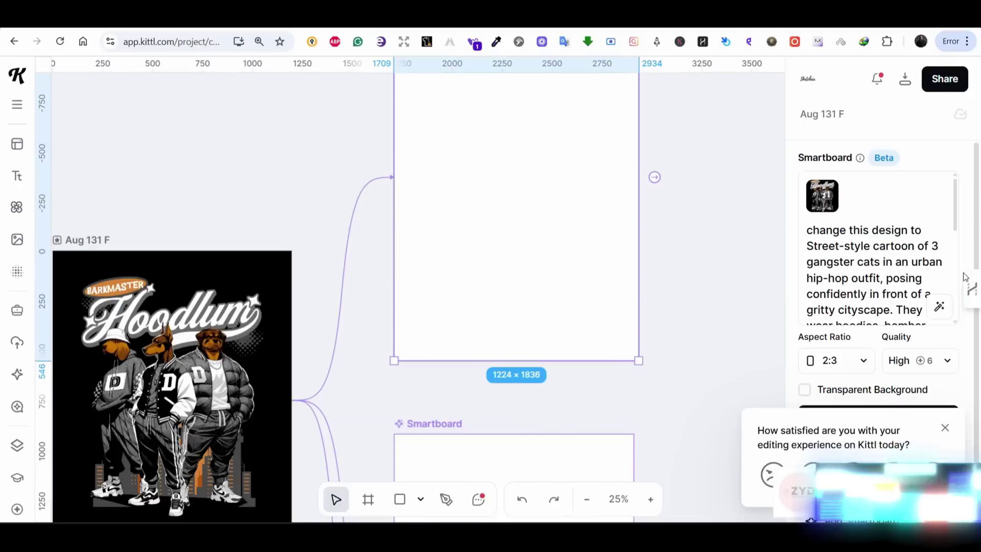
click(945, 428)
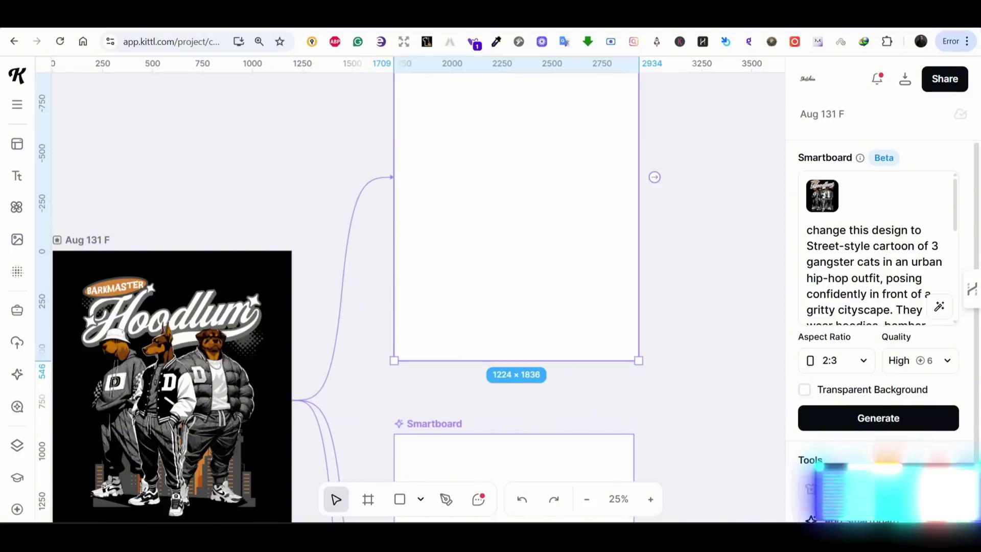
Generate the gangster cats design on the first Smartboard
click(879, 418)
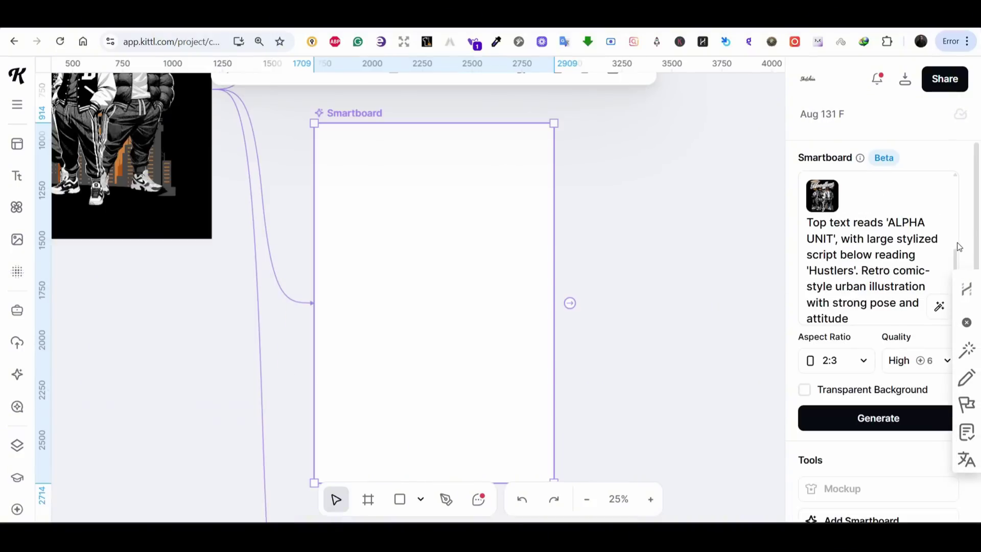
Insert "change this design to" at the start of the second Smartboard's gangster wolves prompt and append a sentence beginning "Keep the same"
drag(956, 241, 956, 172)
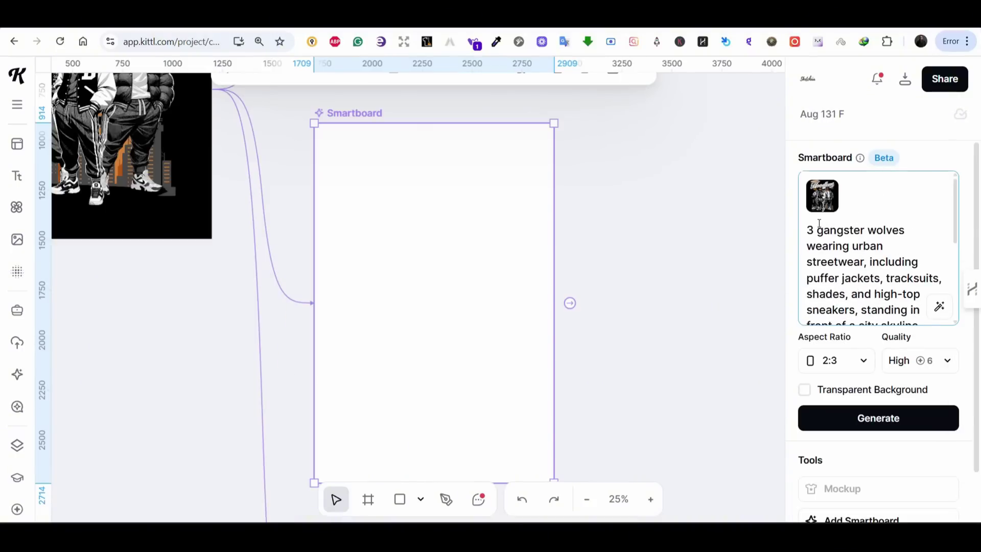
text(change this de)
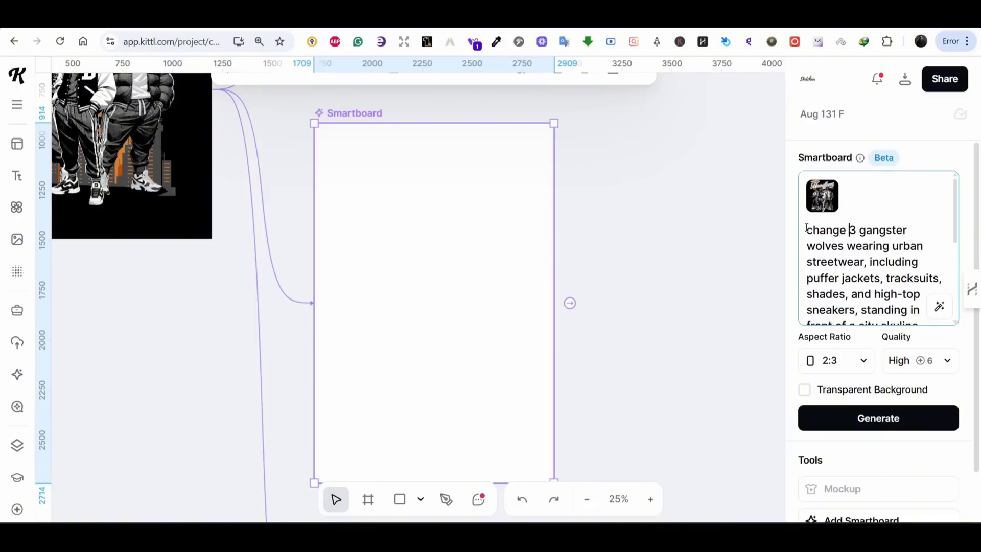
text(sign to 3)
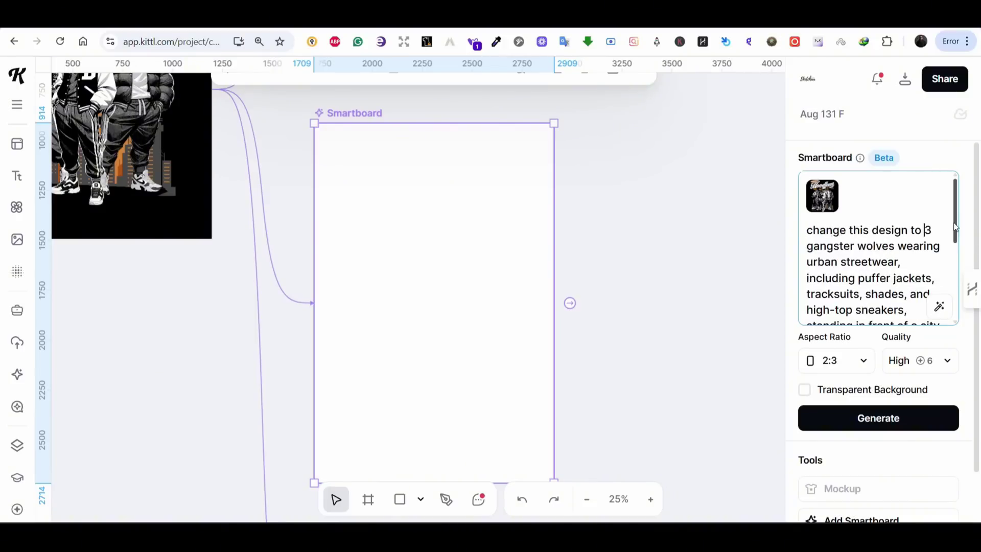
scroll(890, 315, down, 5)
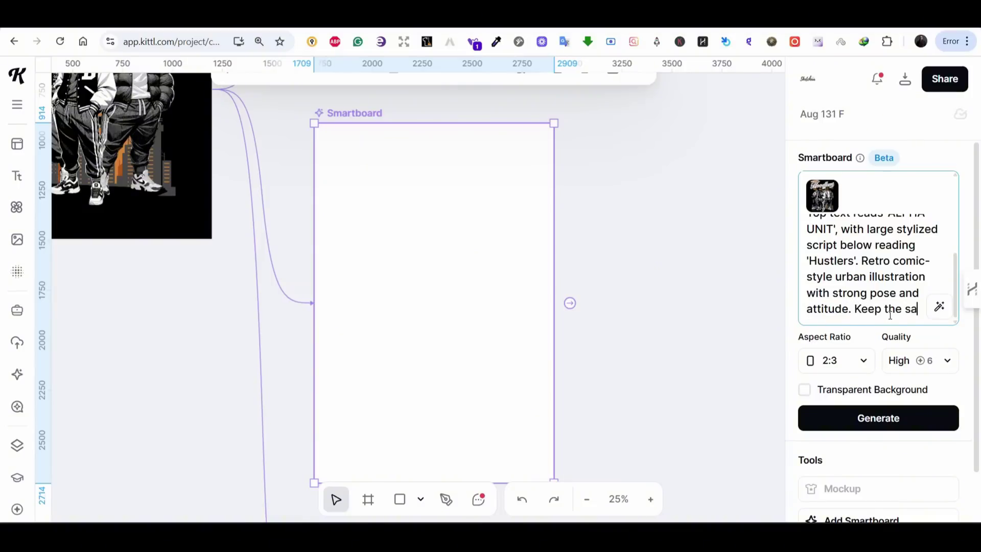
text(style and)
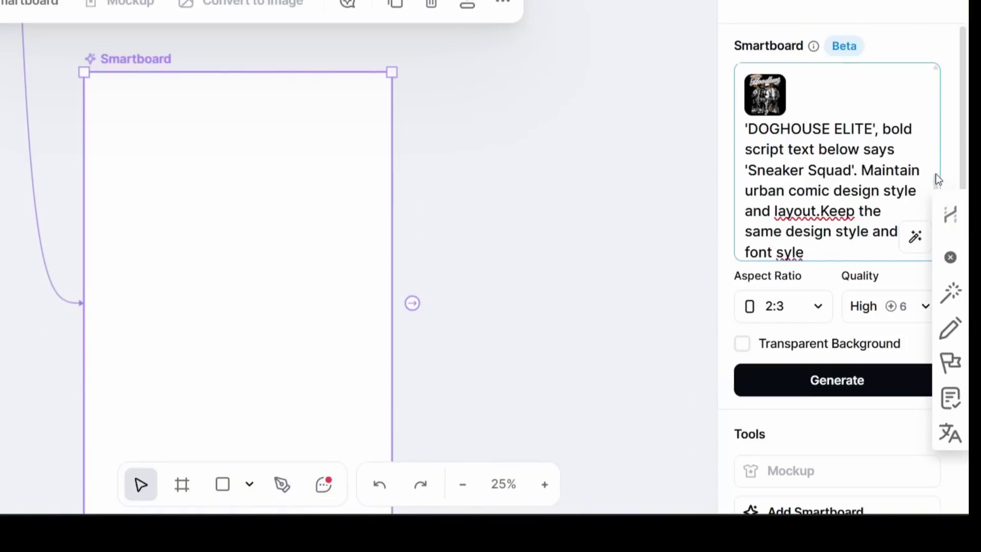
Insert "change this design to" at the start of the third Smartboard's 'Sneaker Squad' prompt and generate the design
click(936, 87)
click(936, 87)
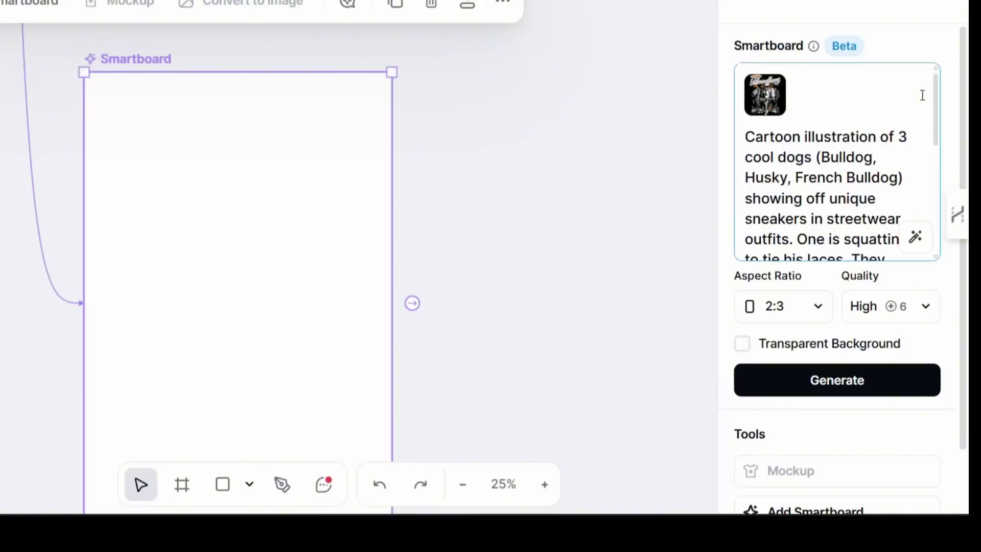
click(745, 137)
text(change this )
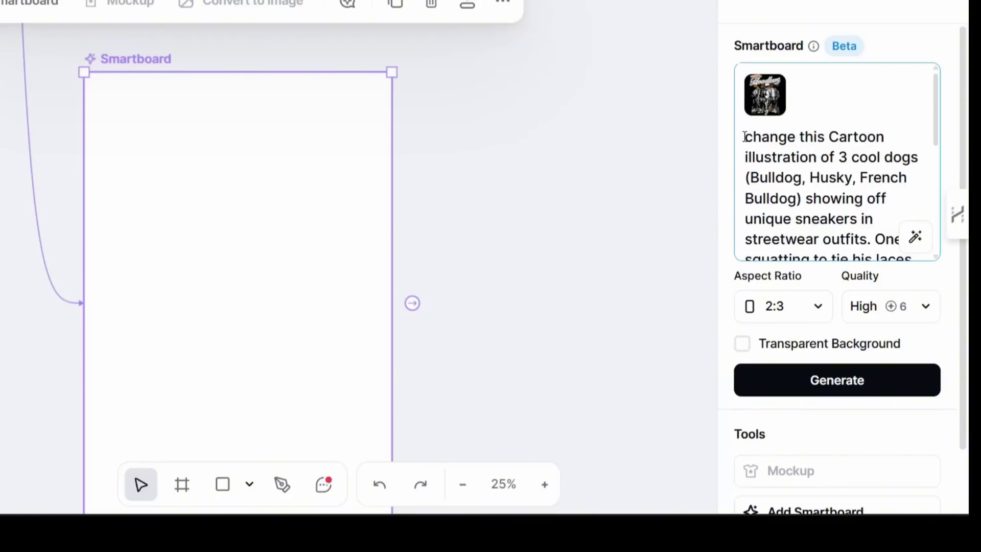
text(design to)
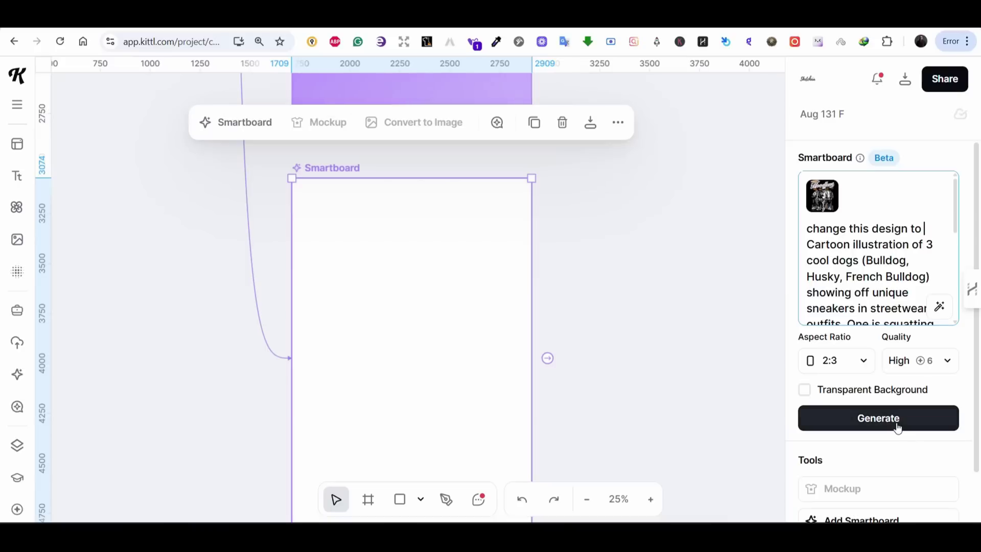
click(858, 389)
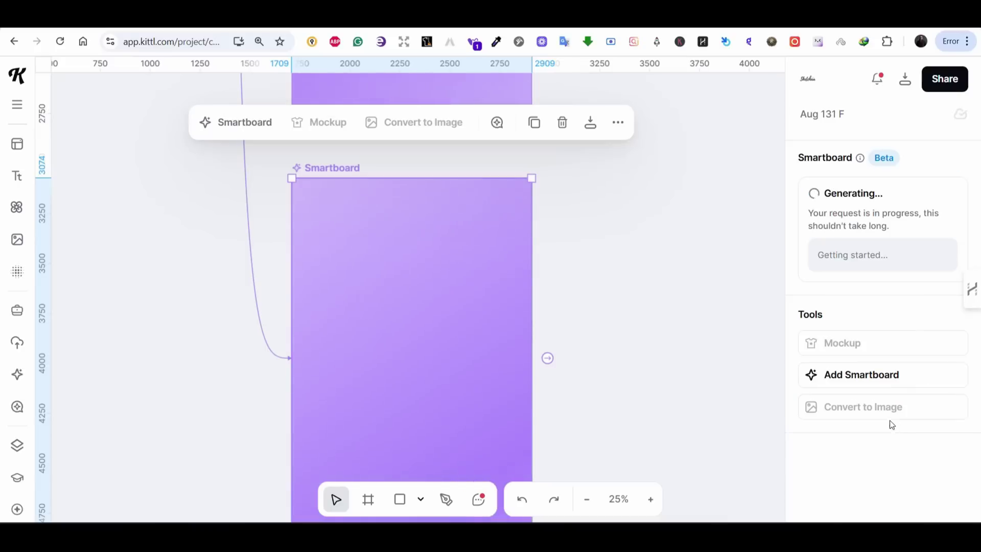
Examine the three generated designs one by one: 'Meowfia', 'Hustlers' and 'Sneaker Squad'
scroll(675, 155, up, 15)
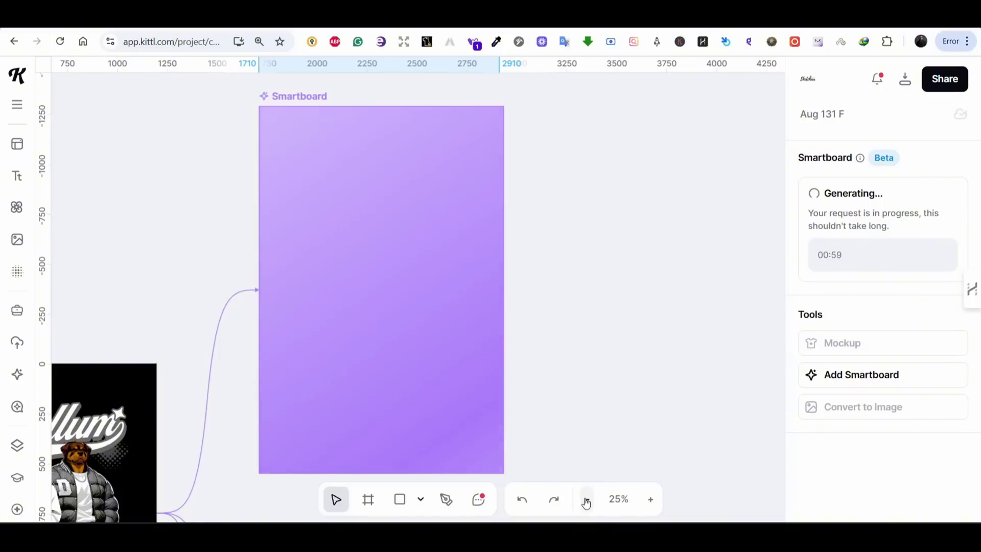
click(587, 499)
click(586, 499)
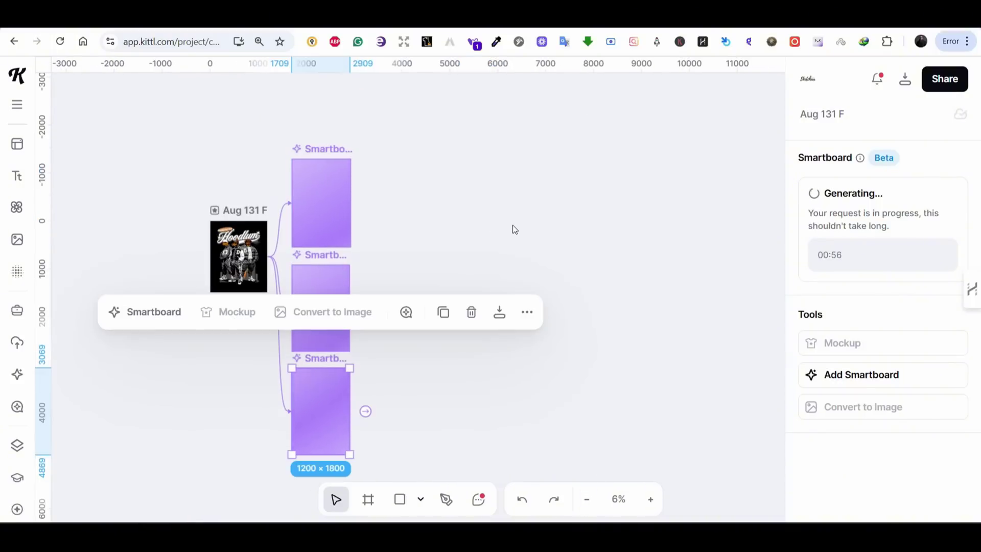
click(632, 217)
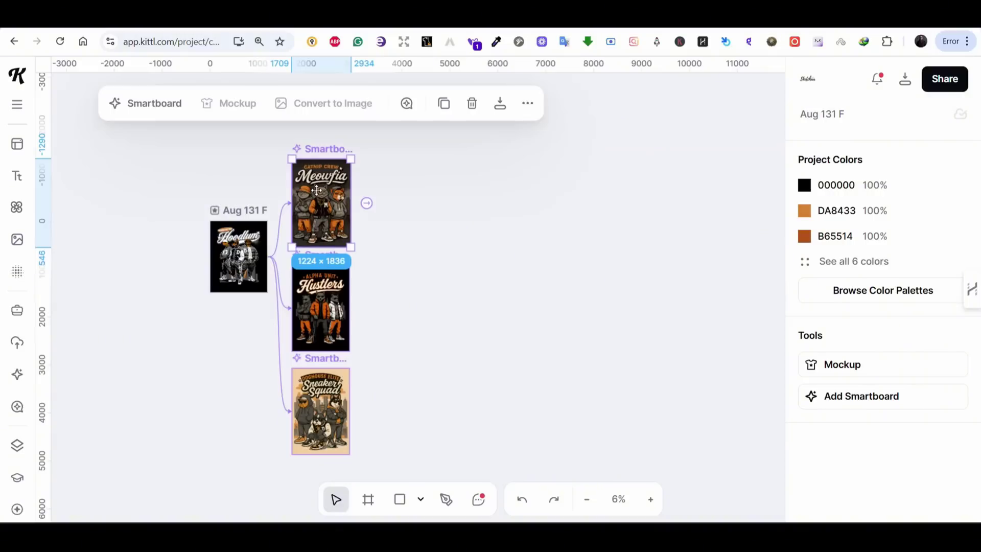
click(652, 501)
click(652, 502)
drag(612, 380, 678, 336)
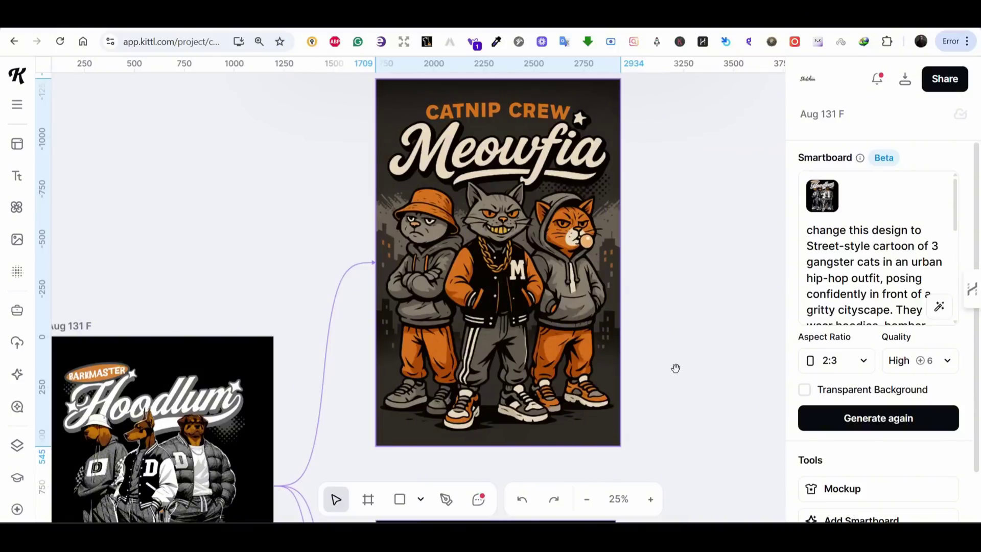
scroll(666, 317, down, 6)
scroll(732, 285, left, 2)
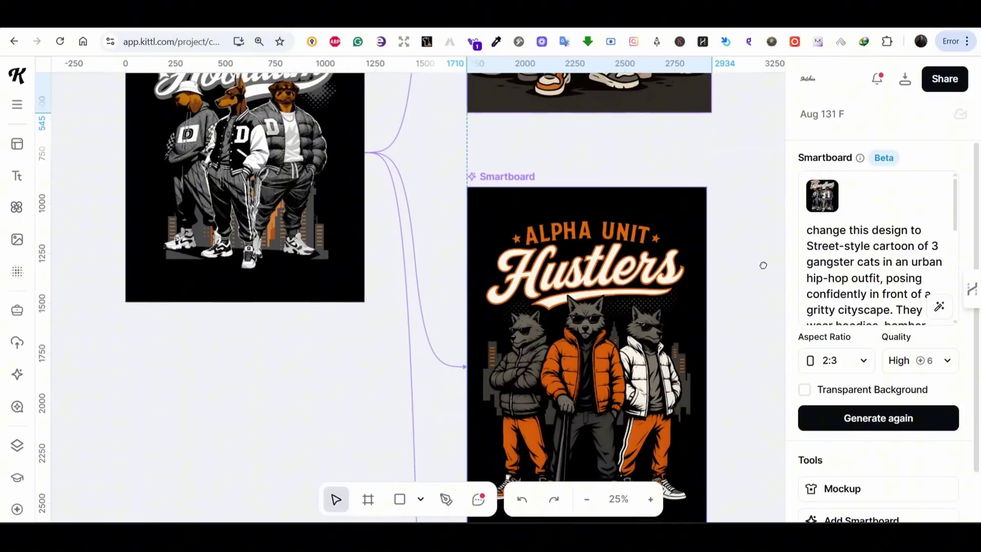
scroll(741, 354, down, 3)
scroll(736, 327, right, 1)
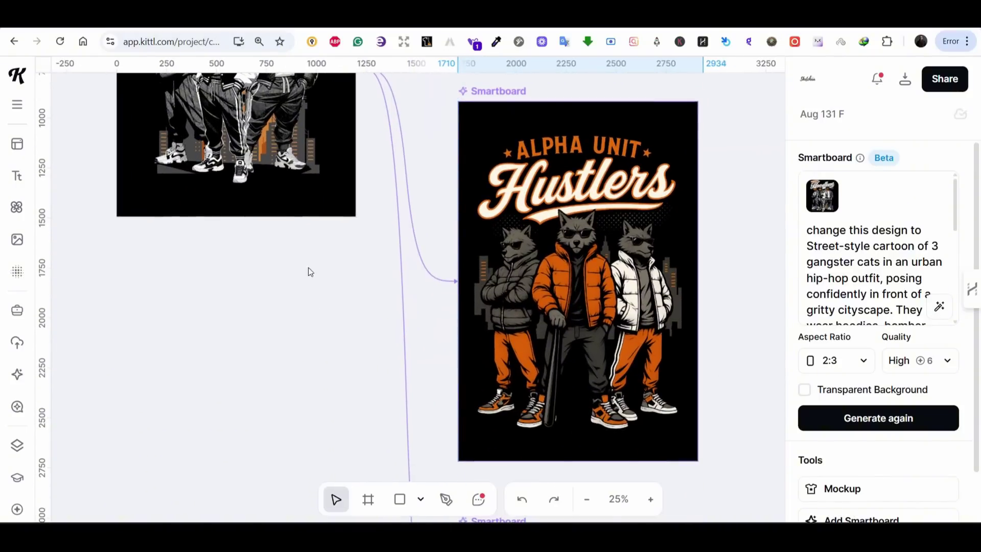
drag(290, 266, 256, 188)
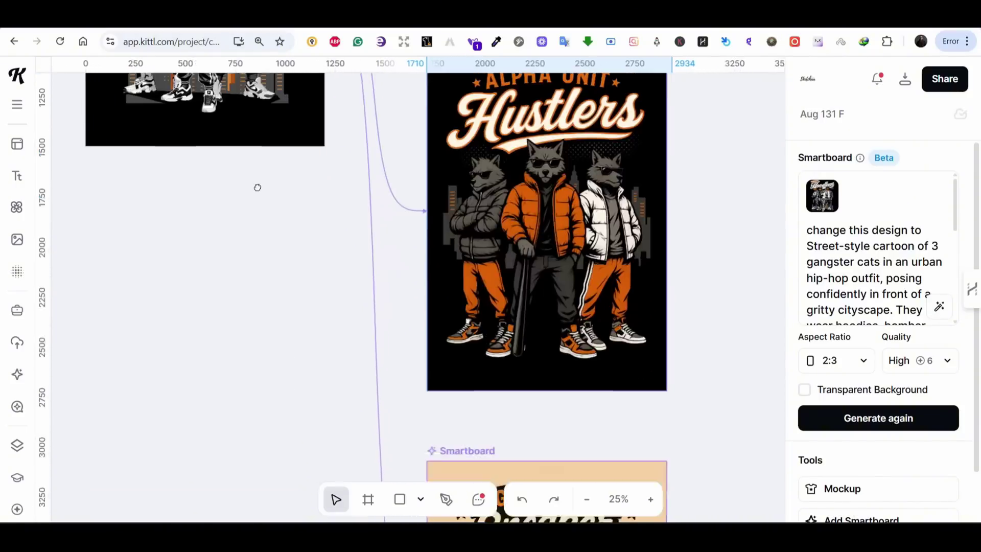
drag(319, 363, 231, 31)
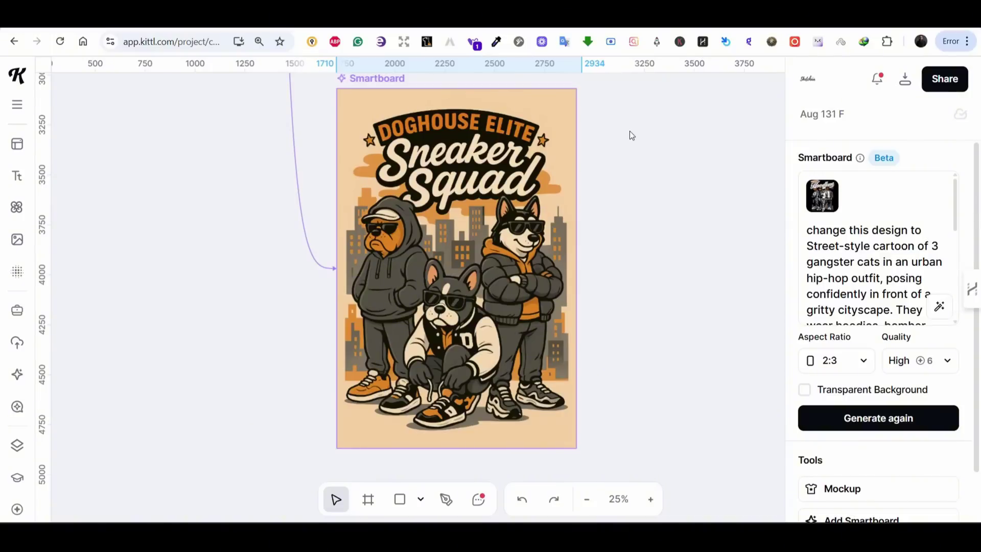
Compare the 'Hustlers' and 'Meowfia' variations with the original Hoodlum artboard, checking the characters and lettering
scroll(630, 135, up, 10)
scroll(629, 135, right, 1)
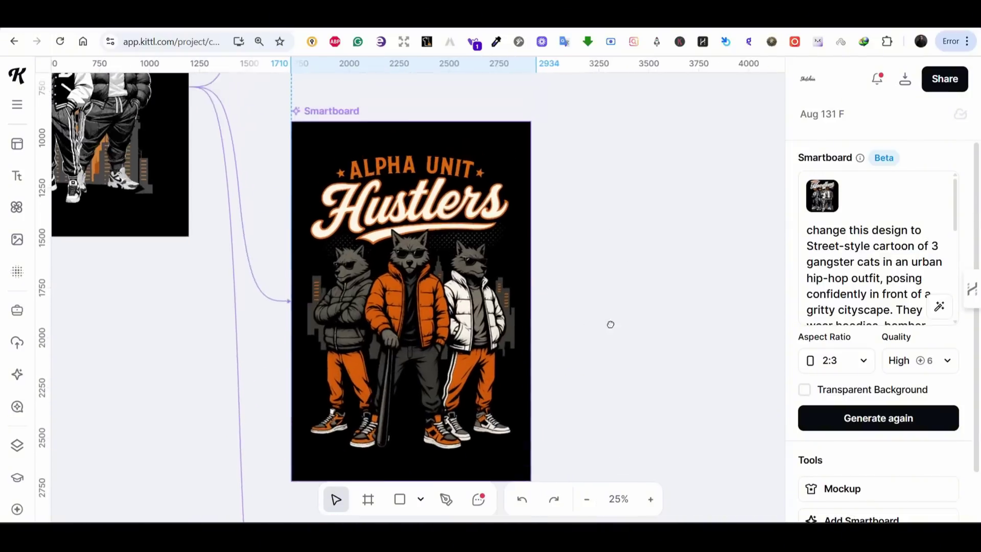
scroll(610, 324, up, 8)
scroll(611, 325, left, 2)
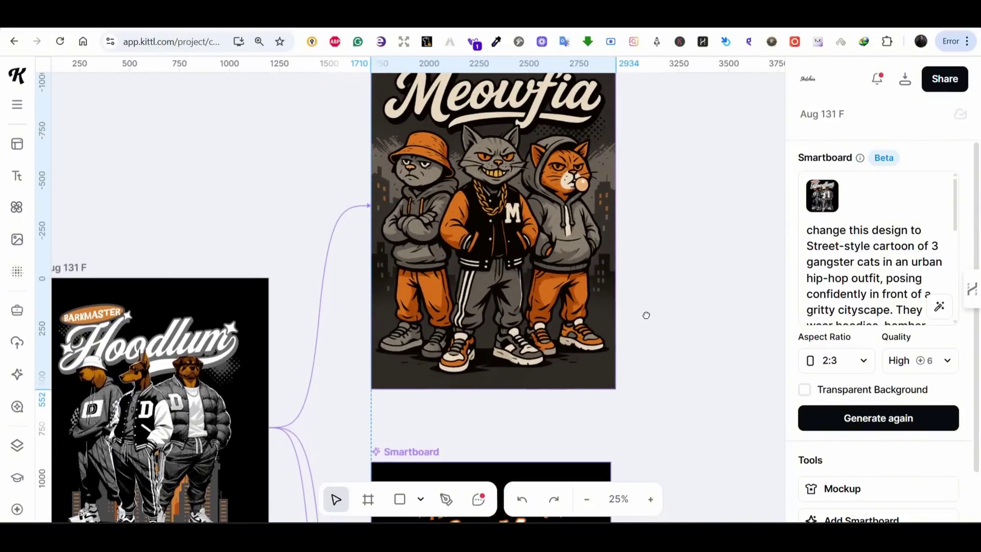
scroll(647, 315, down, 10)
scroll(646, 315, right, 1)
click(466, 215)
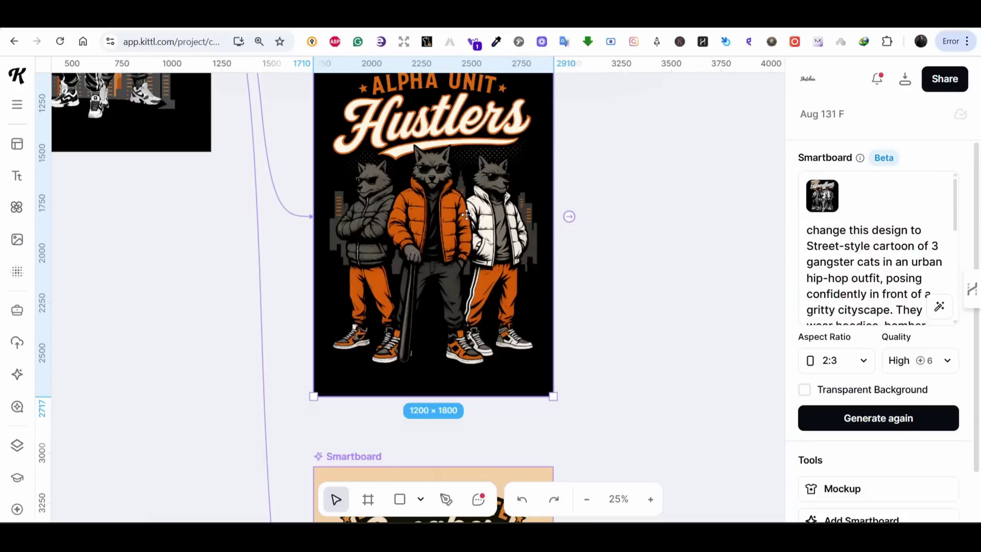
scroll(599, 213, up, 1)
scroll(599, 214, right, 1)
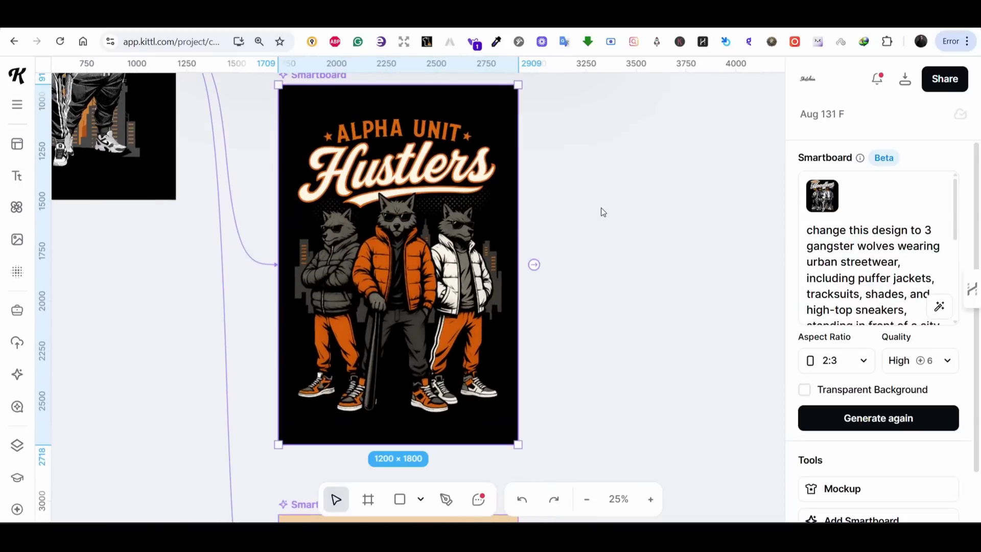
click(590, 188)
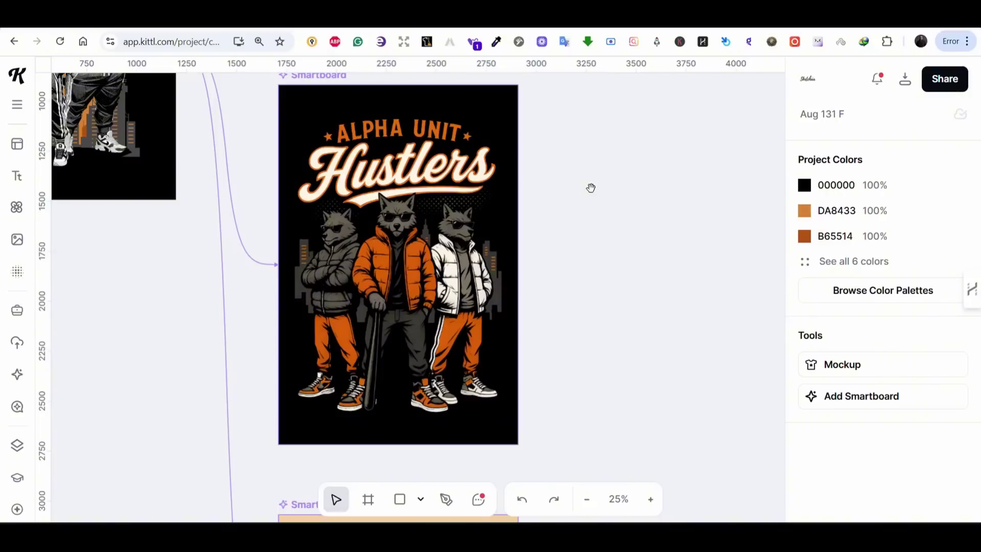
Convert the 'ALPHA UNIT Hustlers' Smartboard to an image
click(484, 220)
scroll(391, 218, up, 1)
scroll(391, 217, right, 1)
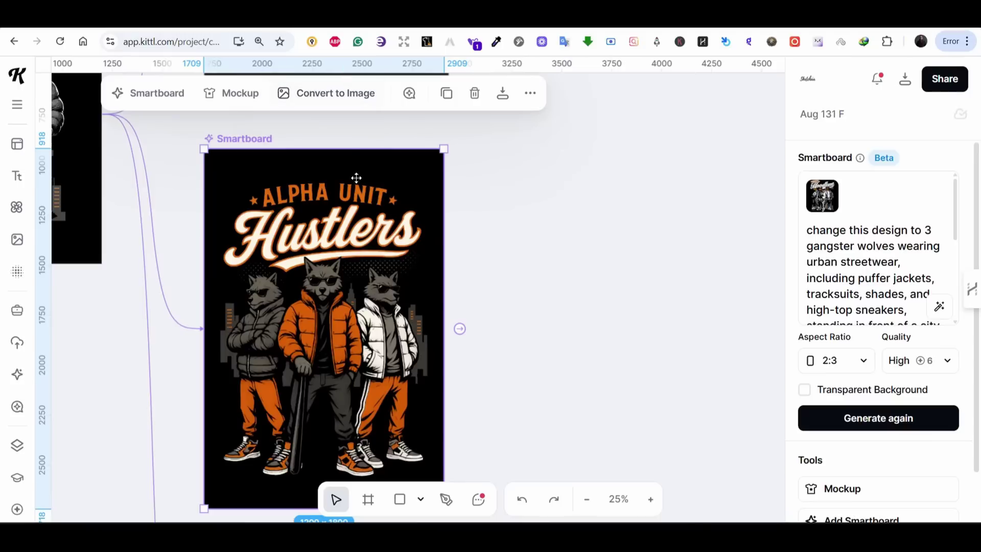
click(347, 100)
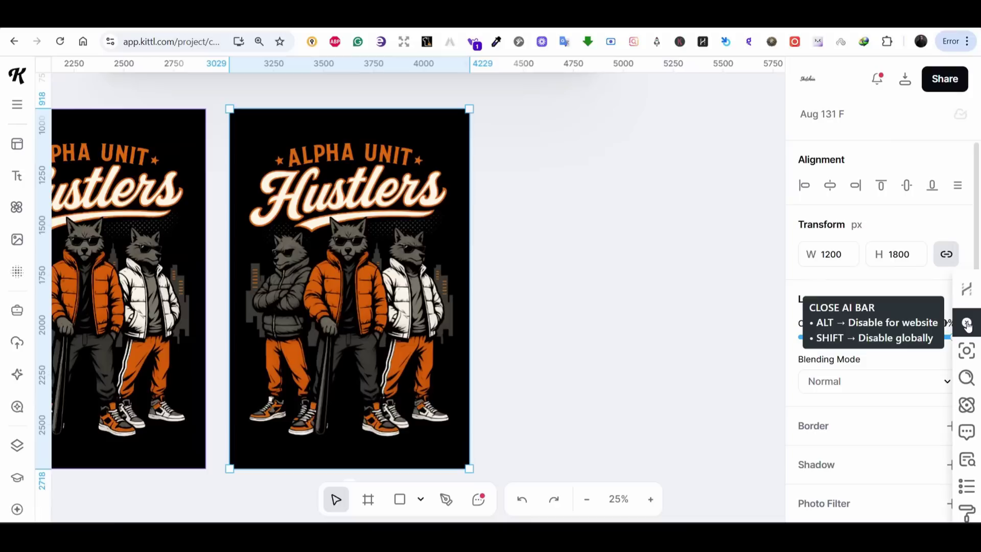
click(967, 324)
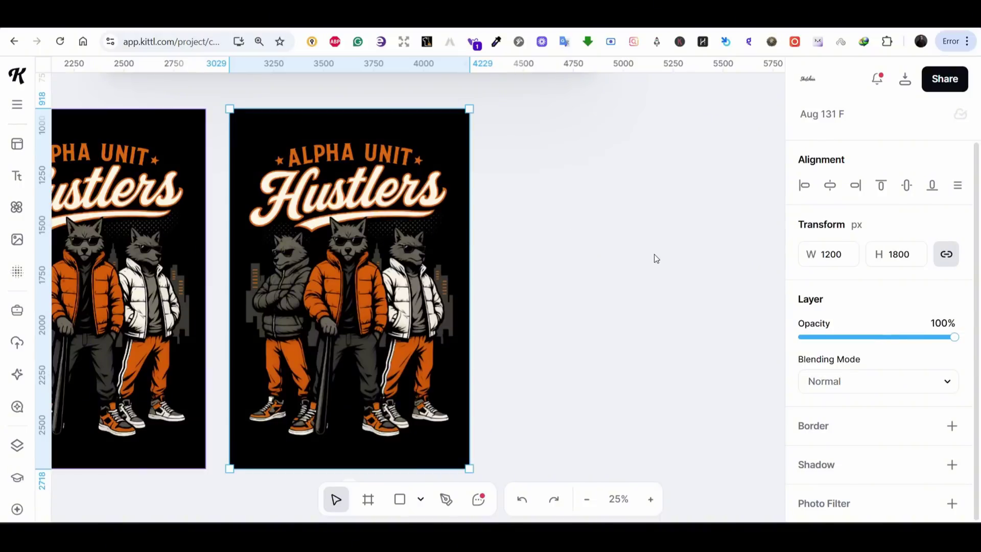
drag(557, 221, 612, 289)
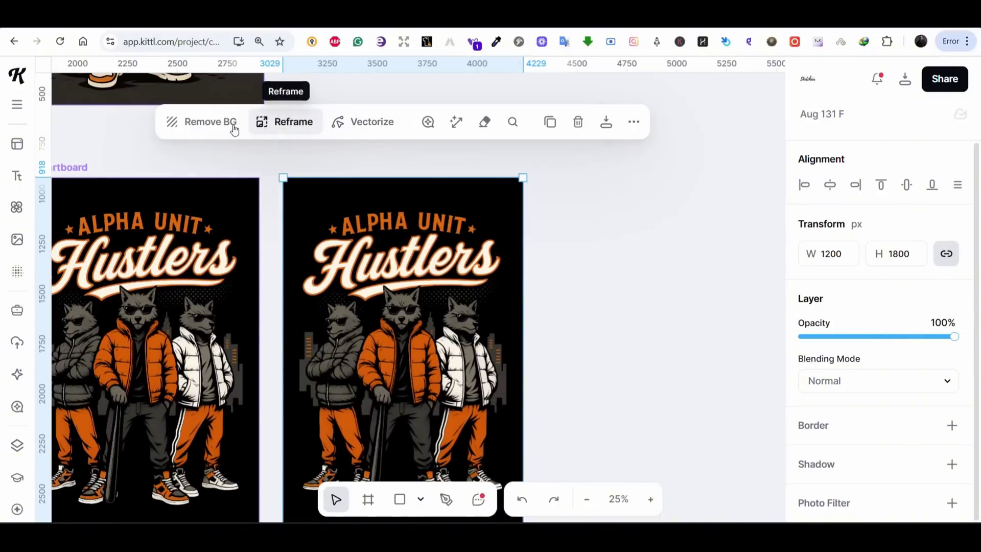
Try removing the background of the converted 'Hustlers' image, undo it, and upscale the image instead
click(218, 124)
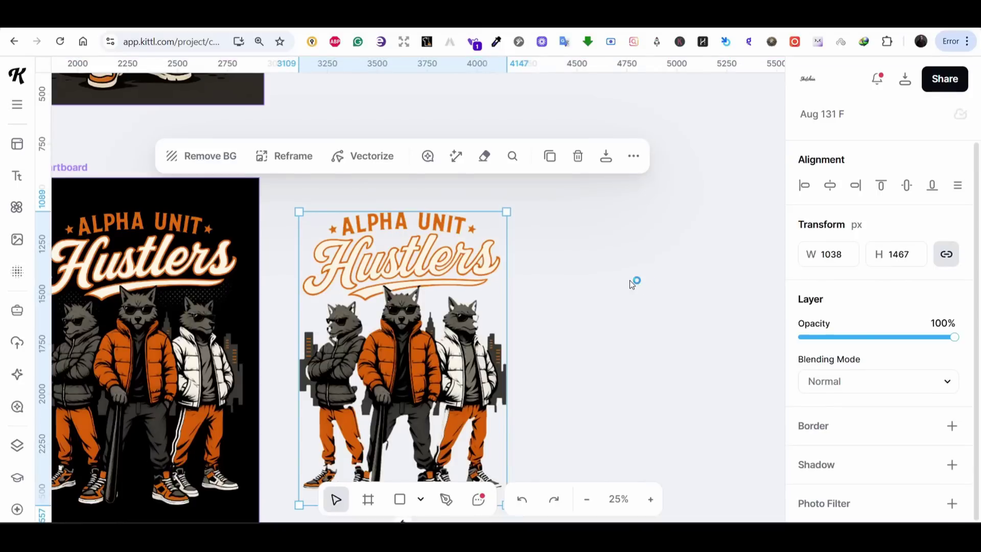
key(ctrl+z)
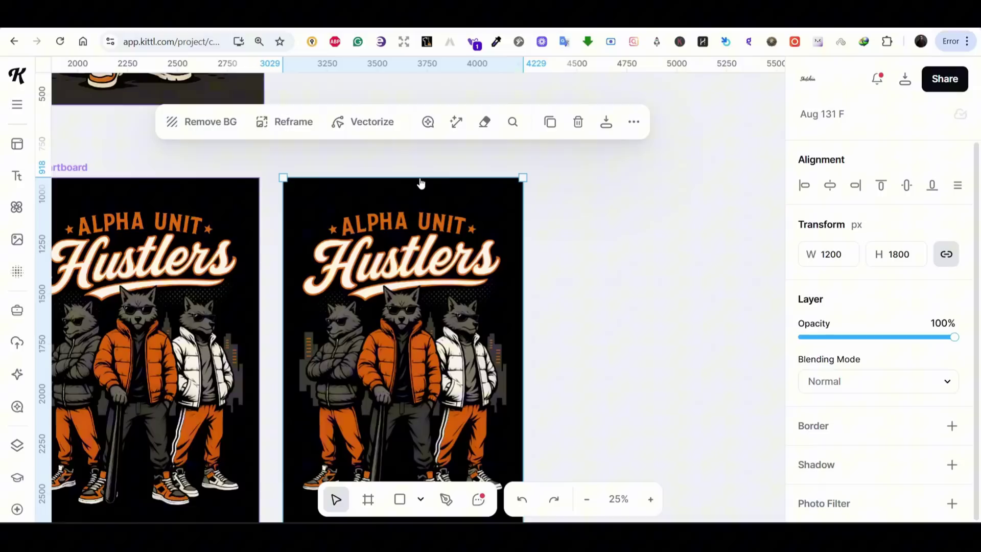
click(429, 122)
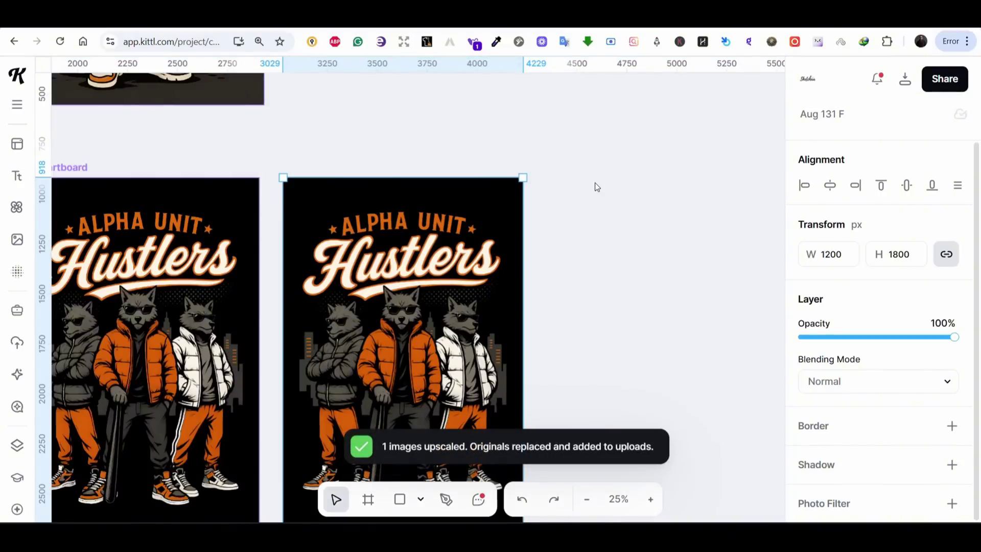
Vectorize the converted 'Hustlers' image with a raised number of colors and compare it with its Smartboard
click(382, 127)
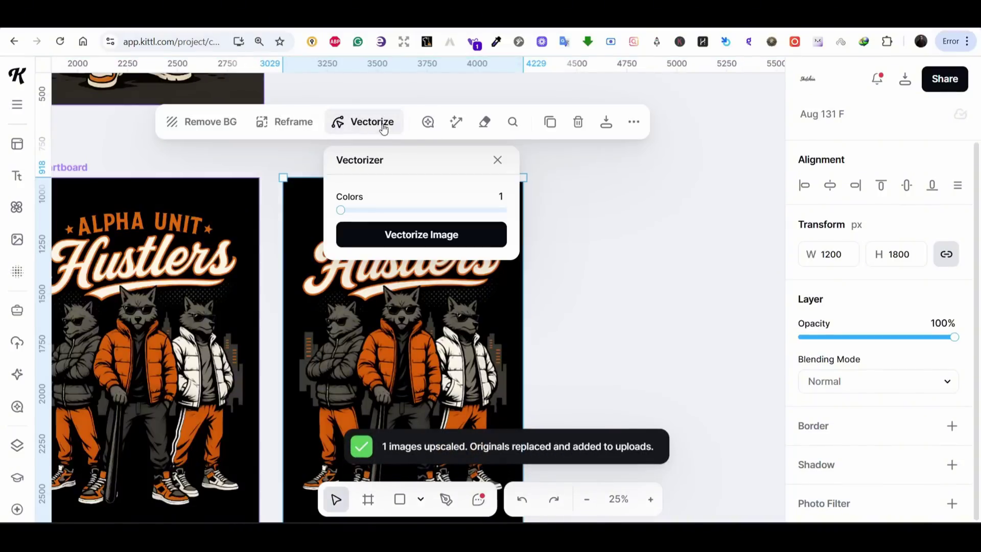
drag(340, 210, 490, 215)
click(501, 235)
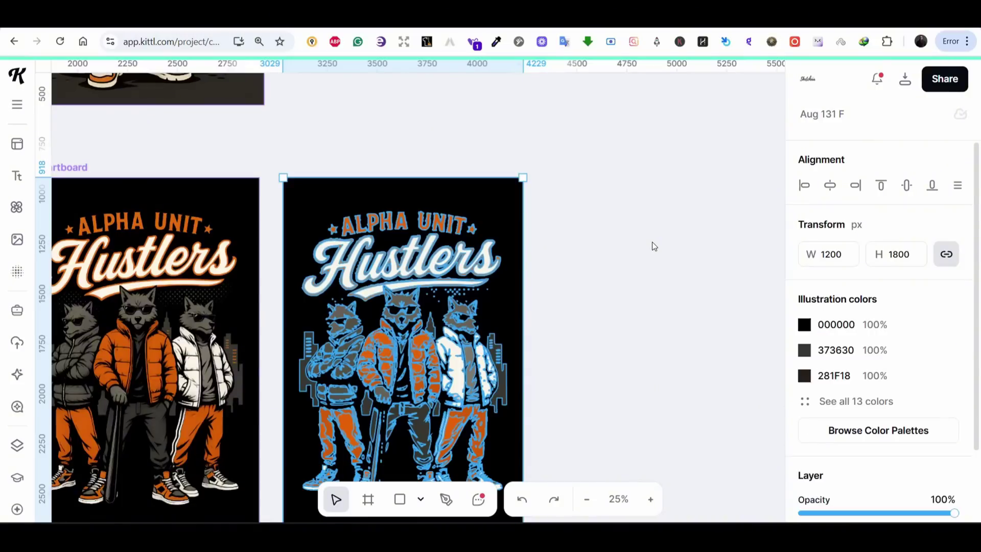
click(588, 279)
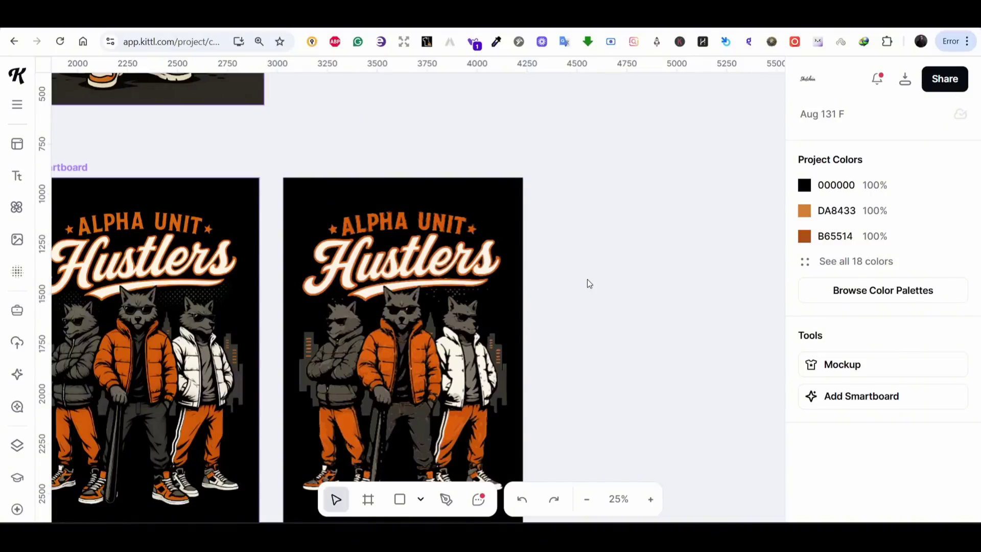
scroll(576, 250, down, 2)
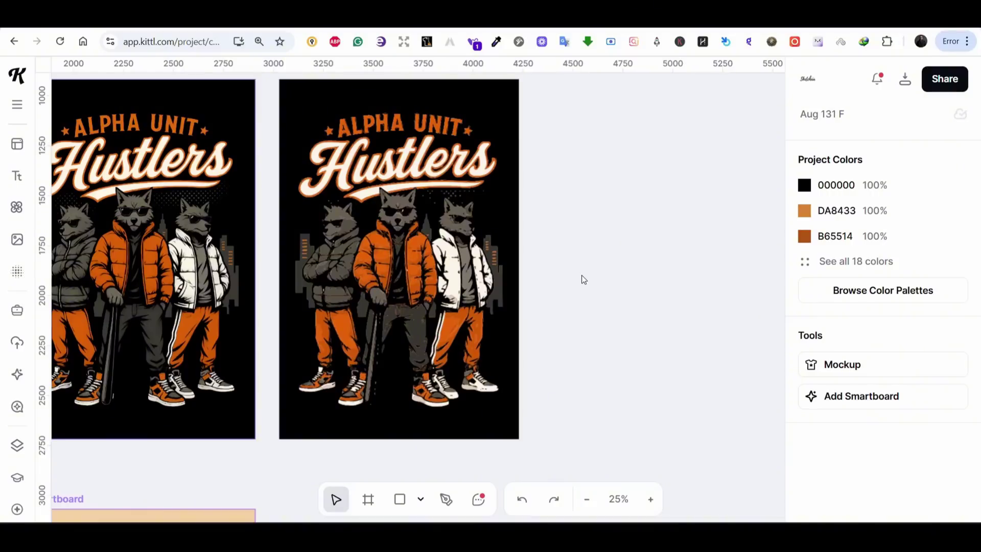
scroll(582, 276, up, 2)
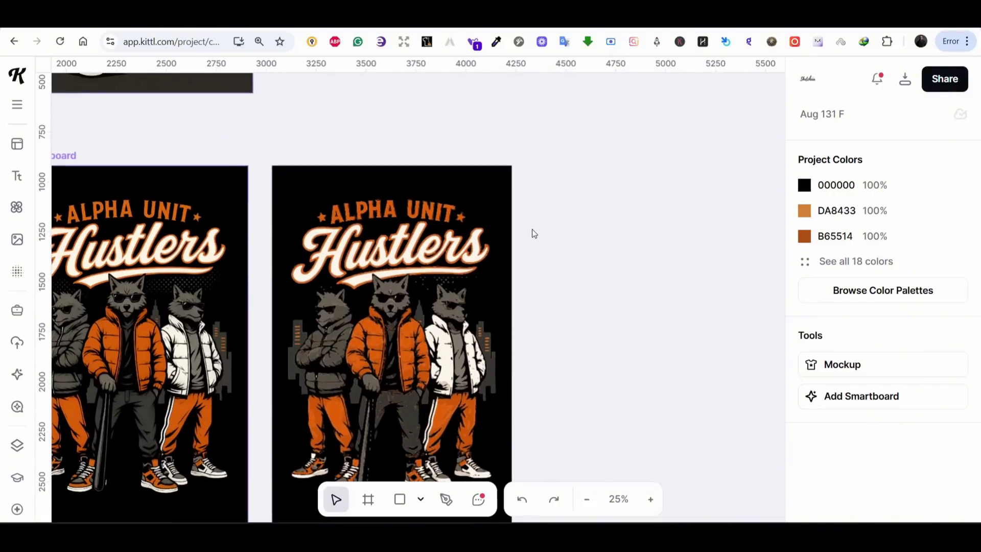
Undo the vectorization and the image conversion of the 'Hustlers' design, and return to the three Smartboards
key(ctrl+z)
click(411, 299)
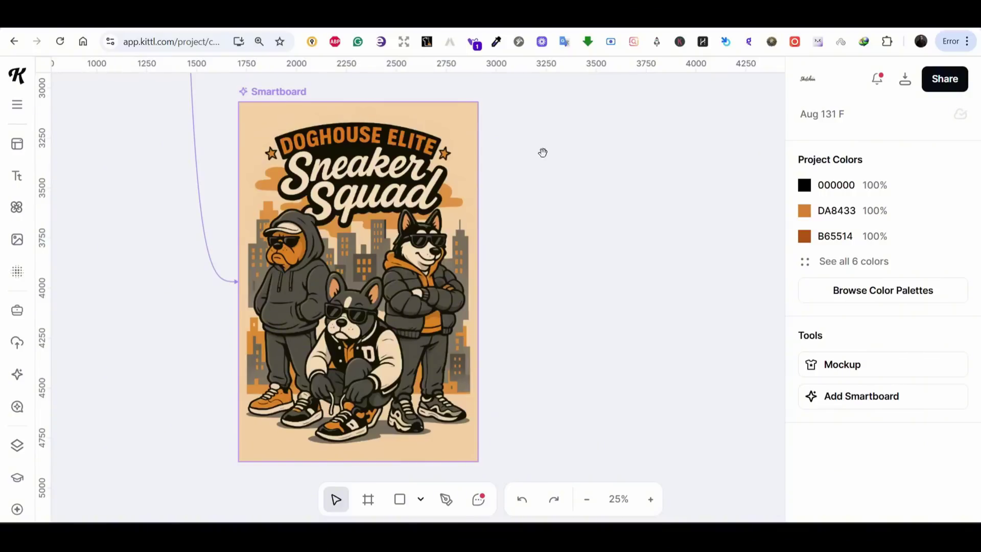
drag(542, 152, 530, 397)
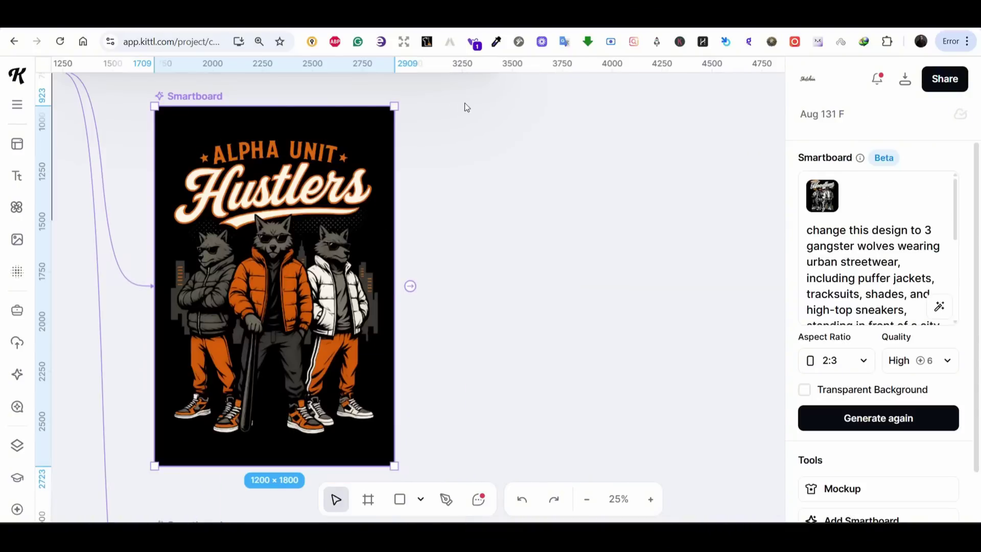
Add a Smartboard linked to the 'ALPHA UNIT Hustlers' design and generate it with the prompt "keep the design as is but on a white background"
drag(465, 102, 473, 163)
click(110, 111)
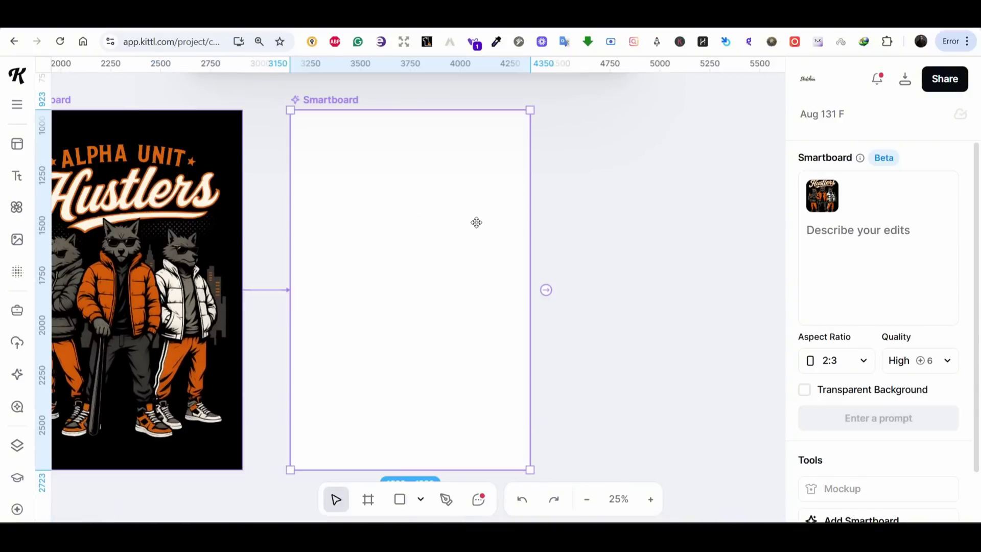
click(901, 251)
text(r)
key(BackSpace)
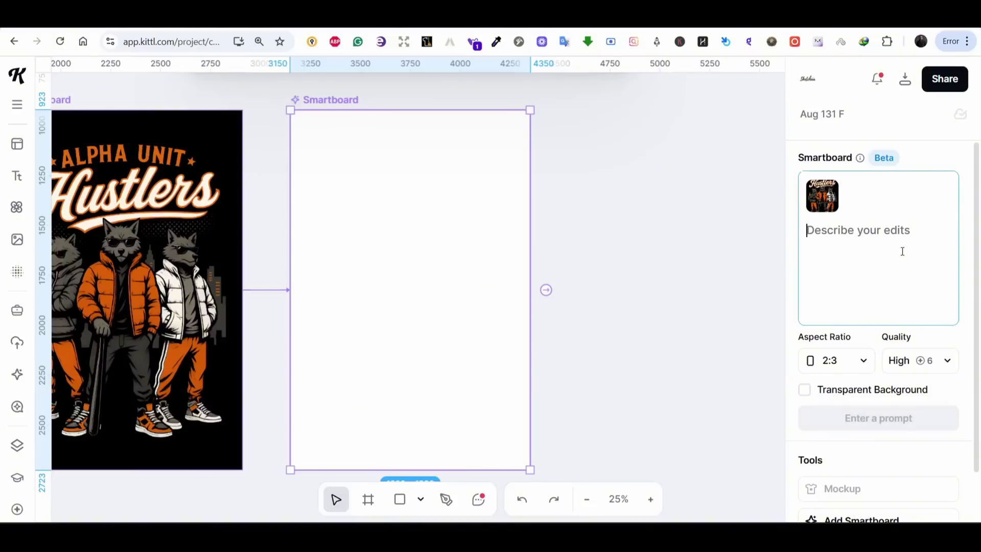
text(keep the design as is b)
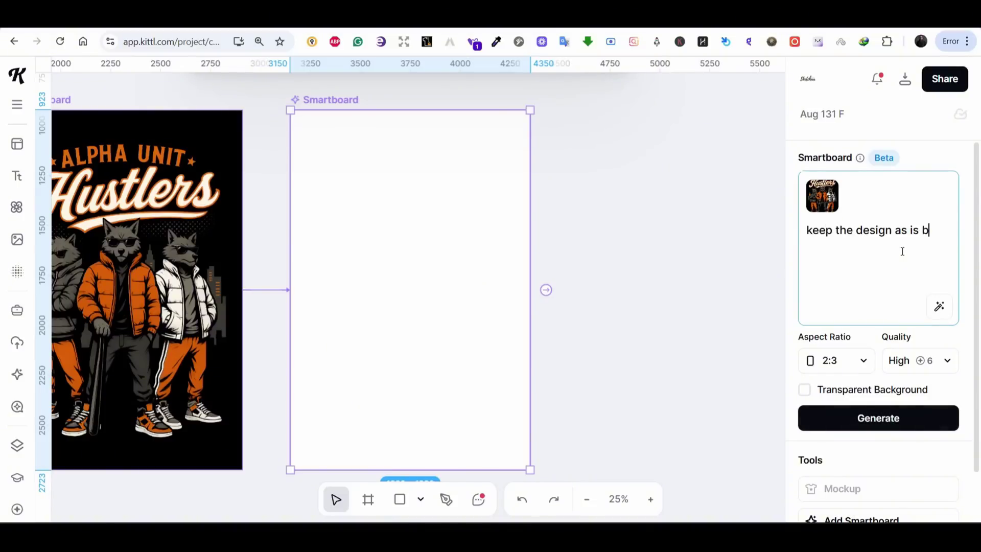
text(ut on a white background)
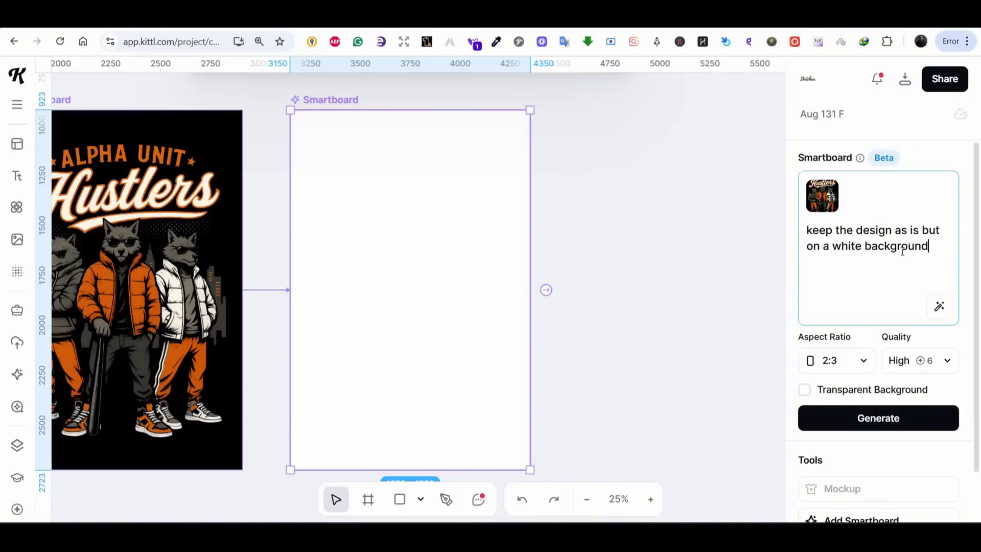
click(864, 433)
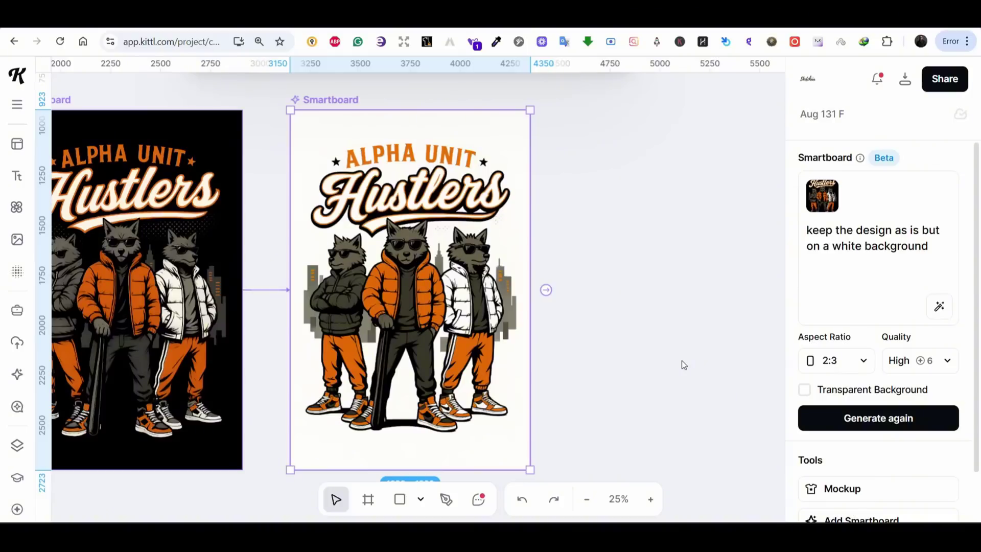
Add another Smartboard linked to the black-background 'Hustlers' Smartboard
key(space)
drag(593, 230, 696, 223)
click(311, 214)
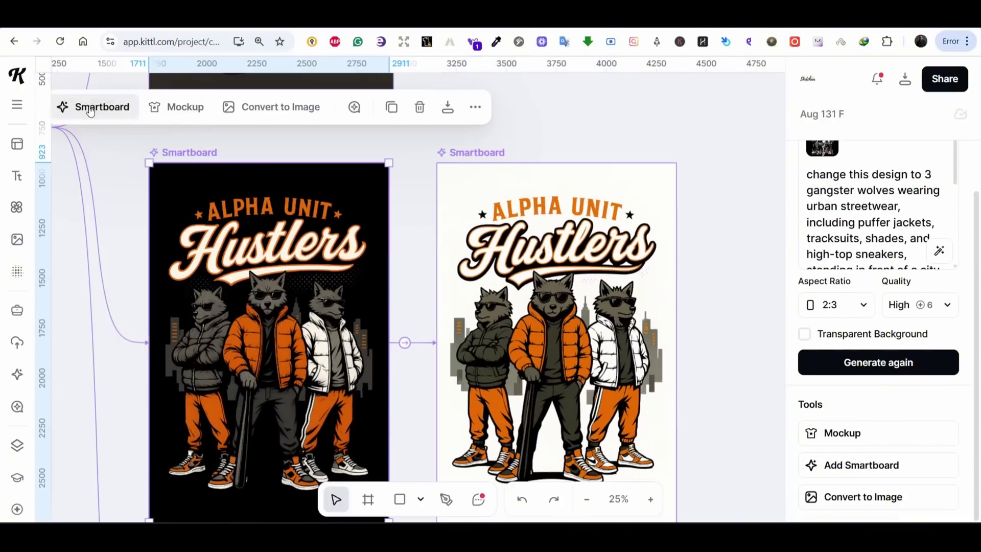
click(89, 110)
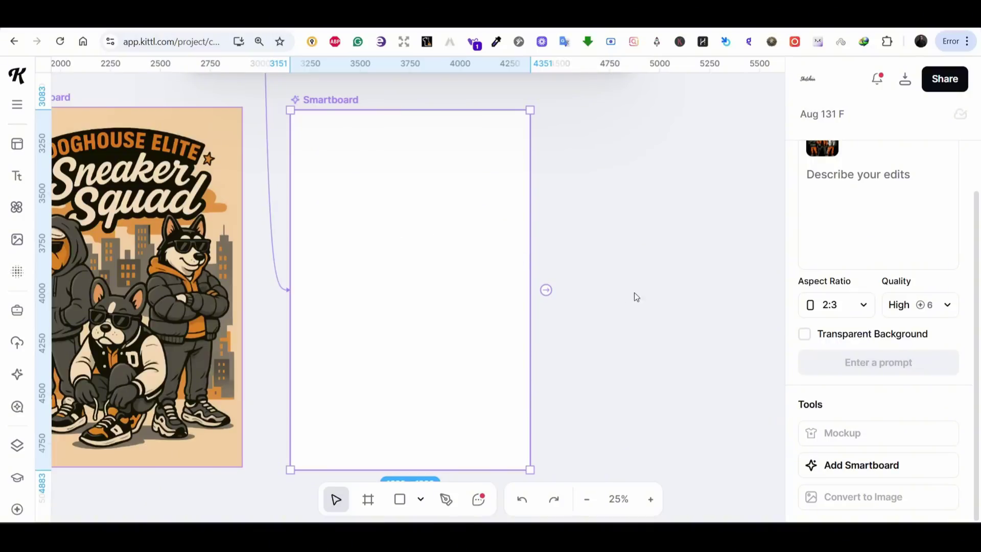
Generate the new Smartboard with Transparent Background enabled and the prompt "keen the design exactly as is, but on a transparent background"
click(850, 195)
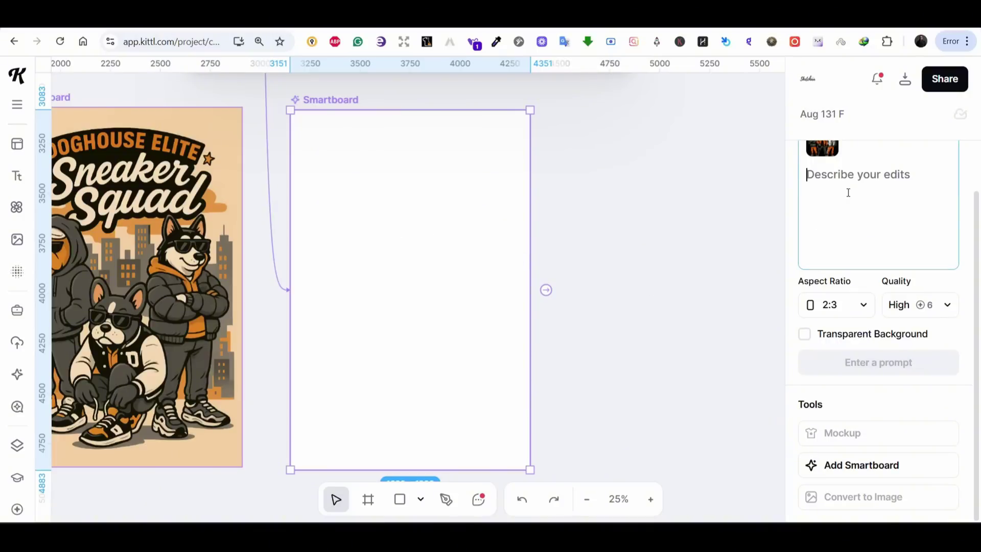
text(keen the design)
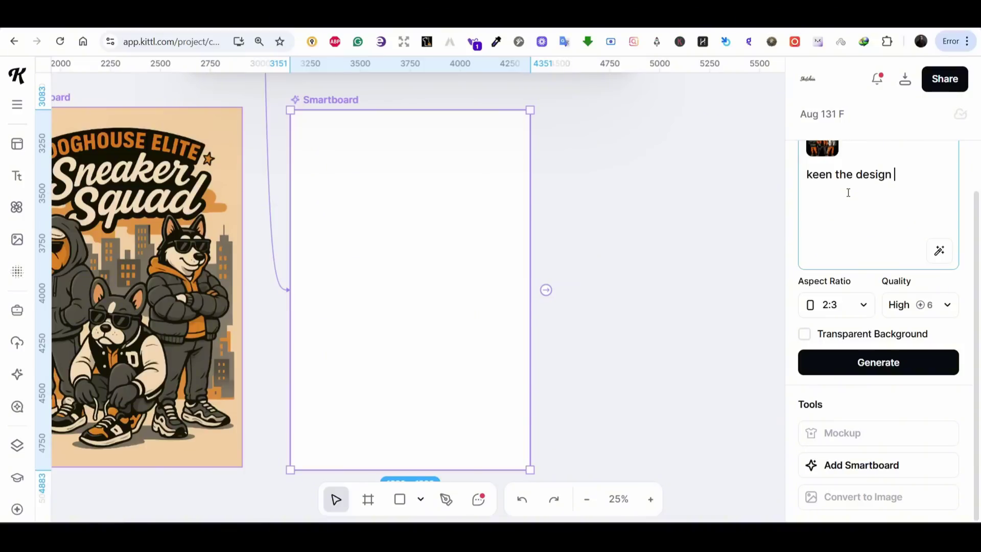
text( exactly as is, but)
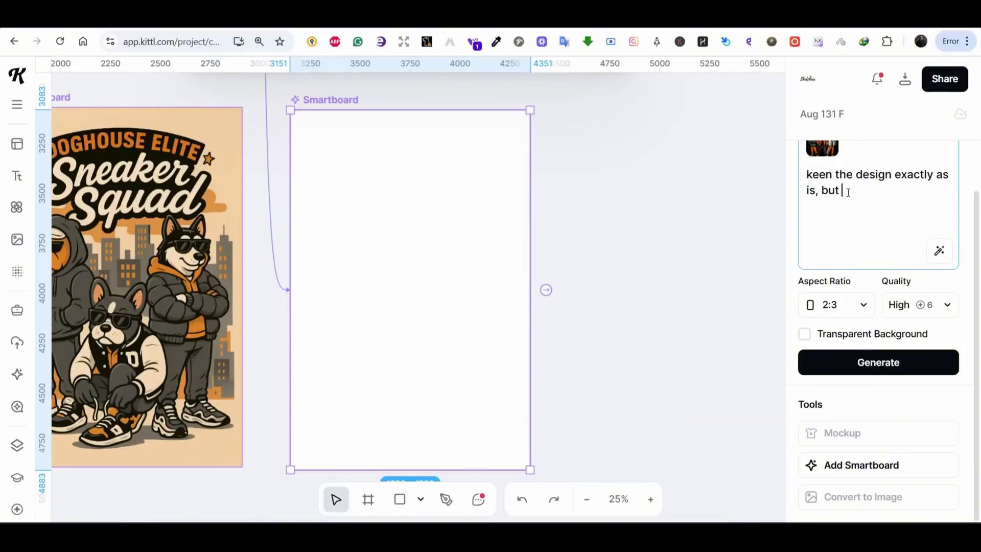
text( on a transparent abckground)
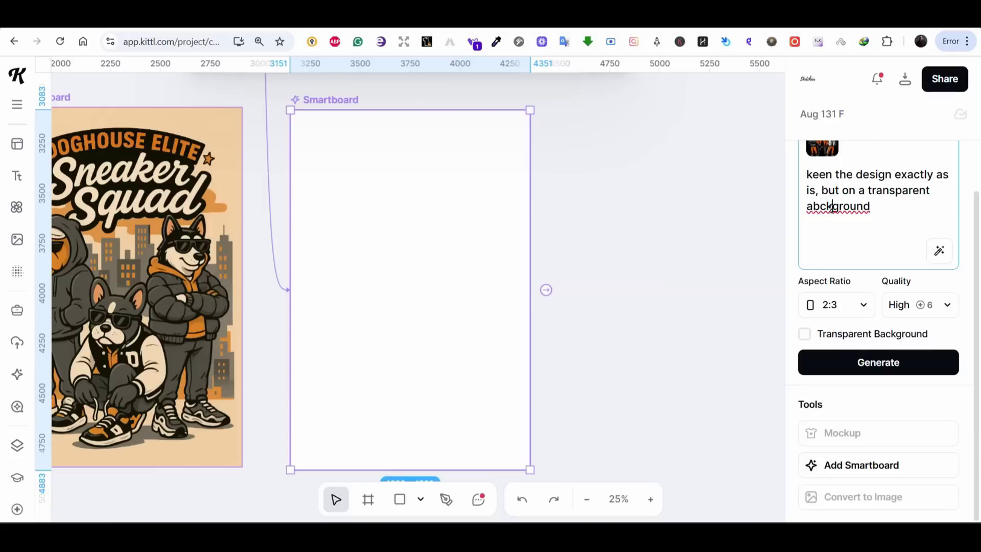
right_click(833, 207)
click(719, 62)
click(805, 333)
click(858, 363)
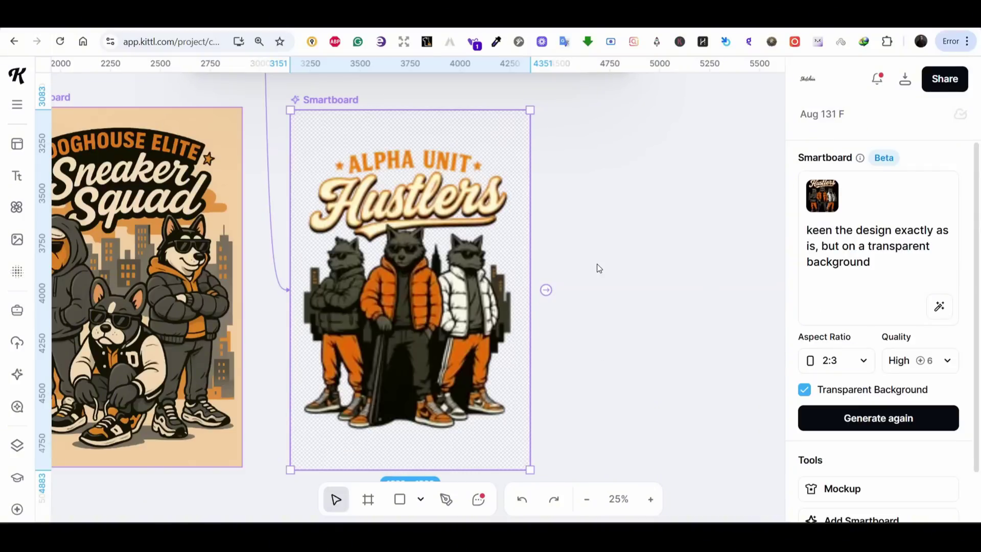
Convert the transparent-background 'Hustlers' Smartboard to an image and select that image
drag(442, 287, 468, 281)
click(643, 322)
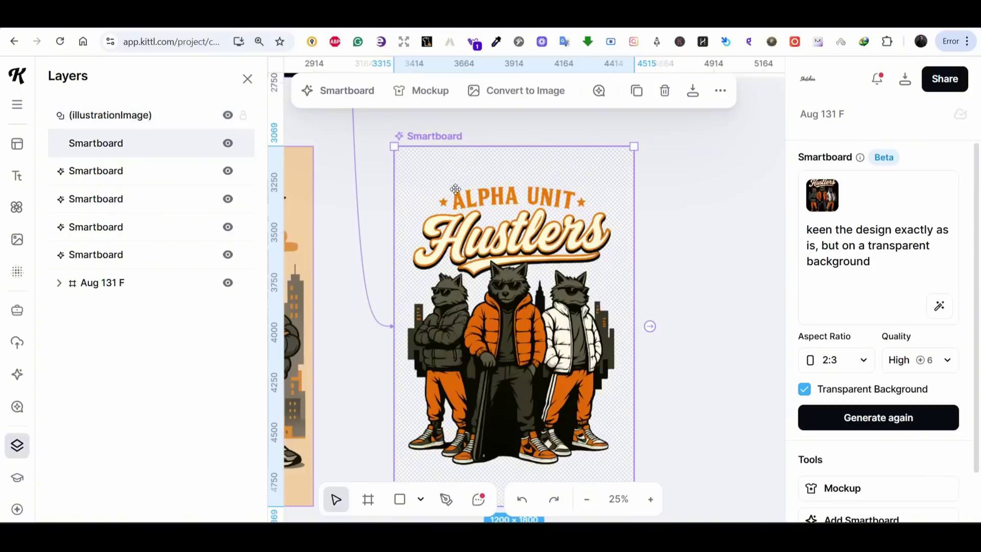
click(515, 93)
drag(613, 254, 357, 204)
click(685, 237)
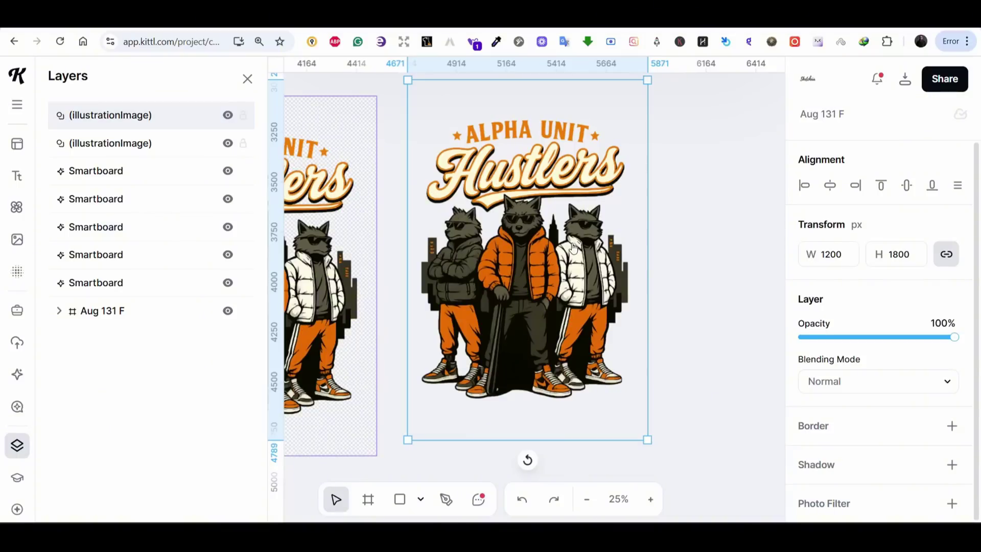
Upscale the converted transparent 'Hustlers' image and enlarge it proportionally to about 1327 × 1991 px
scroll(679, 186, up, 2)
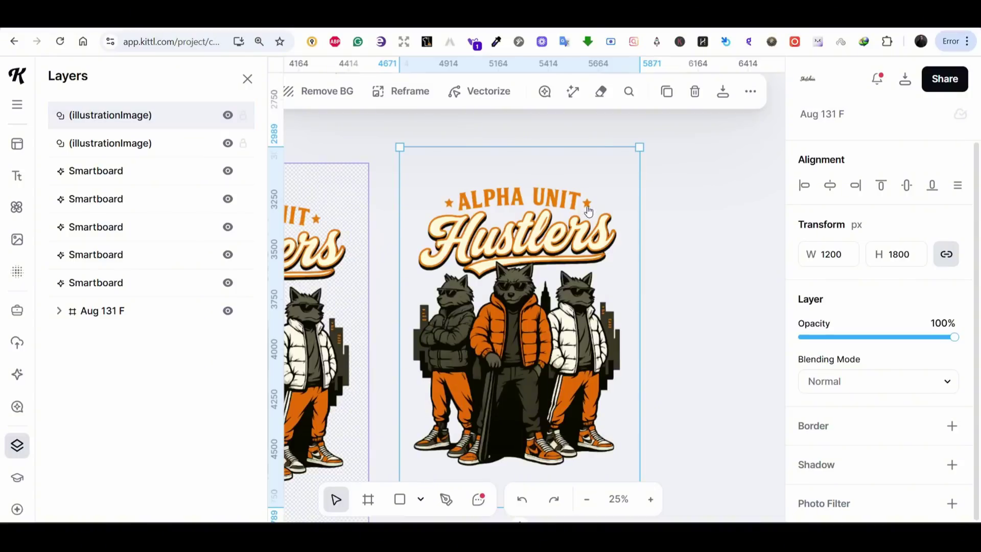
click(571, 96)
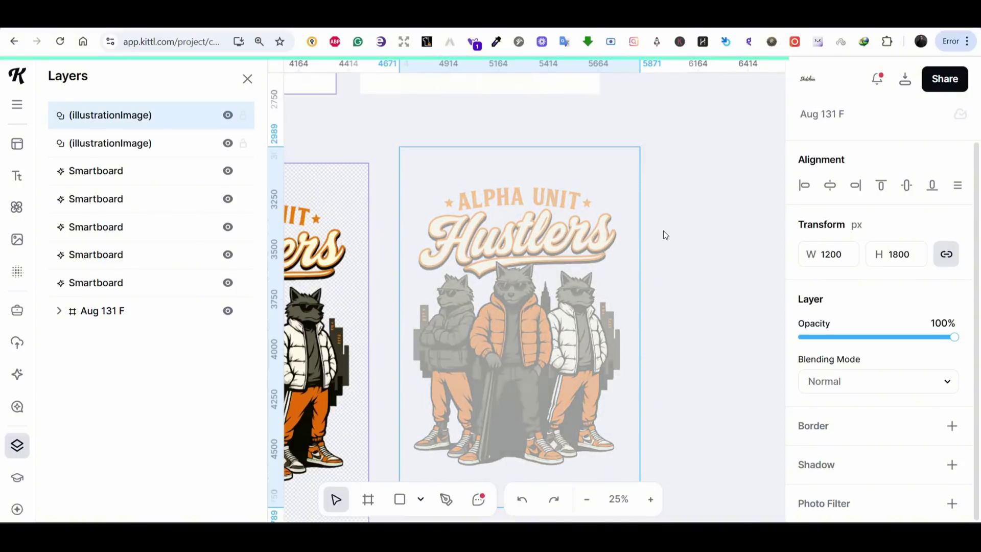
drag(640, 147, 680, 112)
click(679, 223)
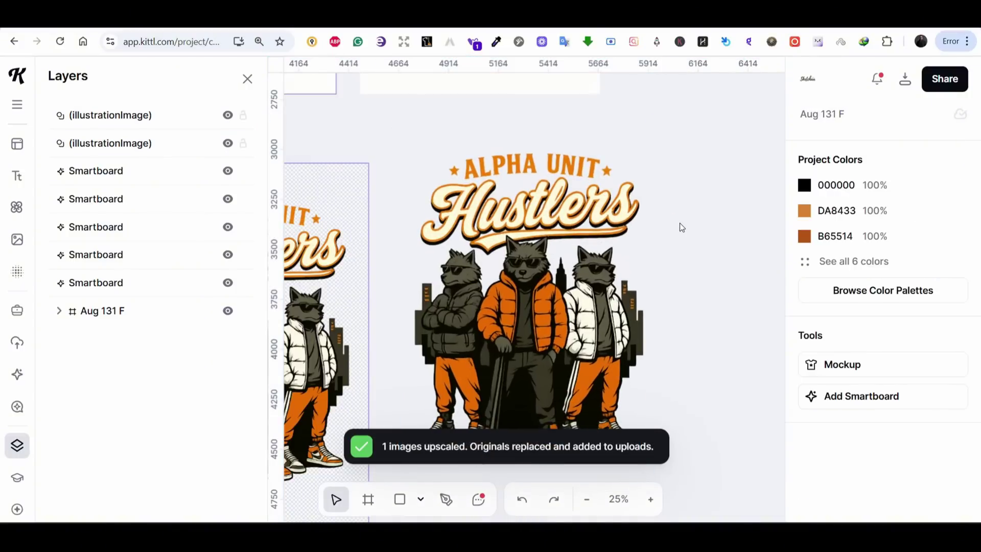
Erase the black area between the middle wolf's legs in the upscaled image with the eraser at size 25
click(517, 260)
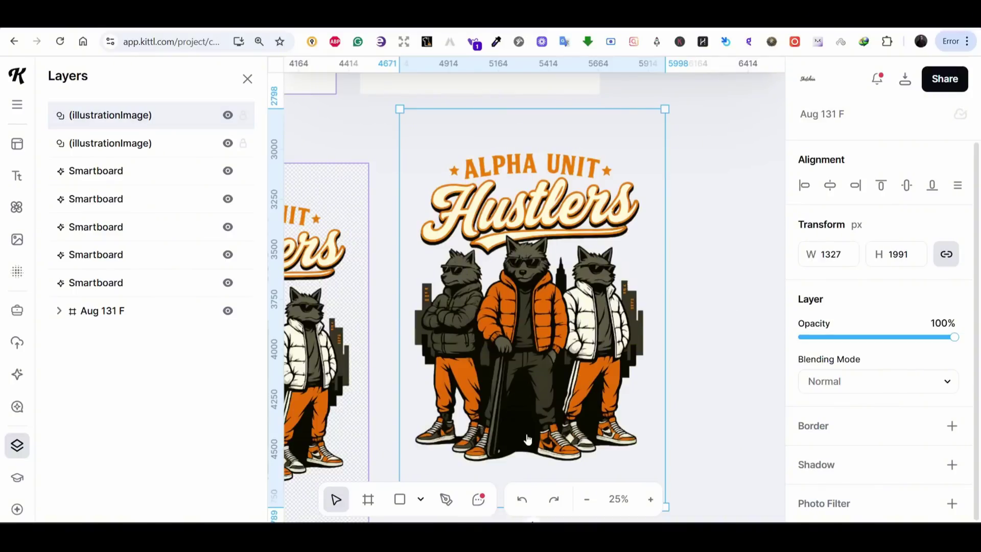
mouse_move(584, 359)
mouse_down()
mouse_move(582, 402)
mouse_move(585, 322)
mouse_move(583, 412)
mouse_up()
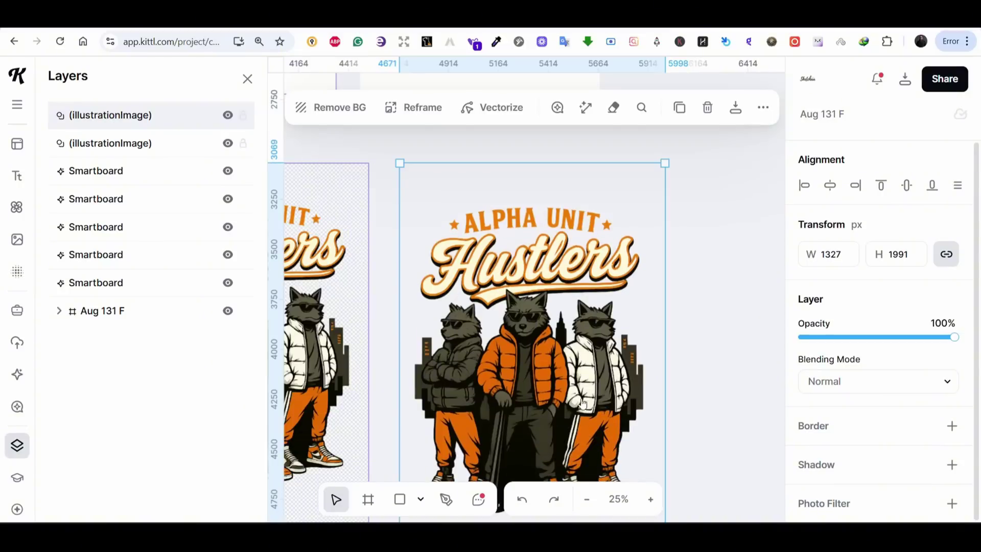
click(613, 107)
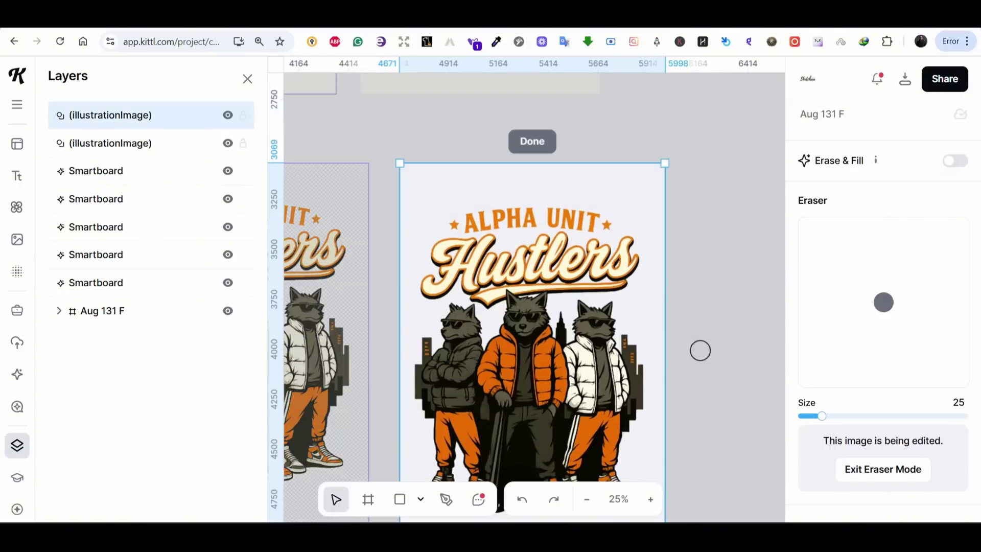
mouse_move(712, 388)
mouse_down()
mouse_move(705, 282)
mouse_move(705, 322)
mouse_up()
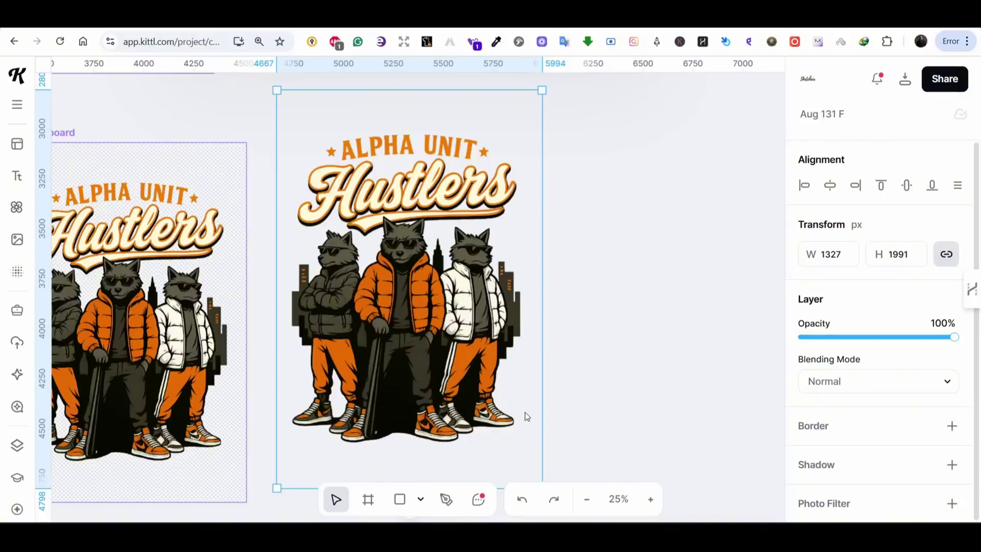
scroll(510, 136, up, 2)
click(488, 114)
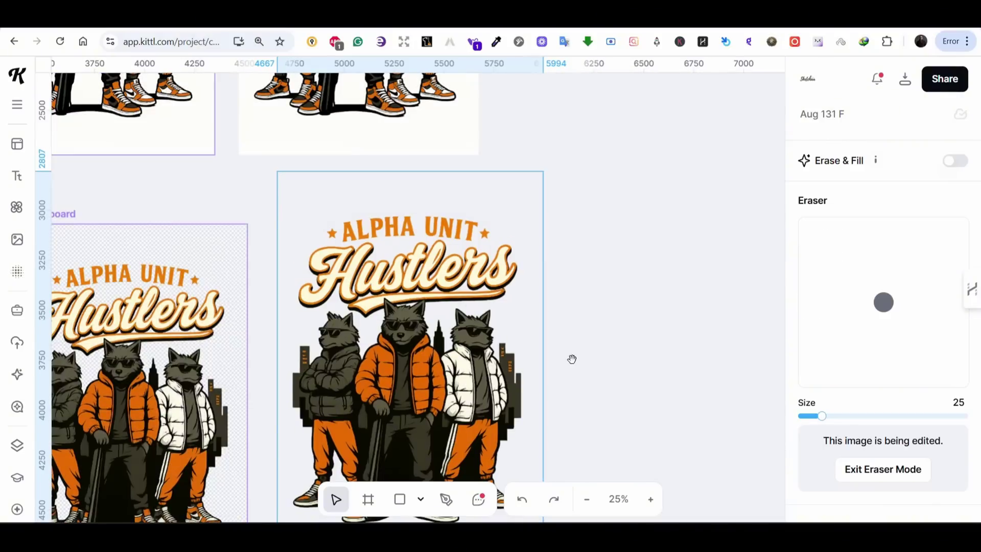
drag(569, 357, 576, 210)
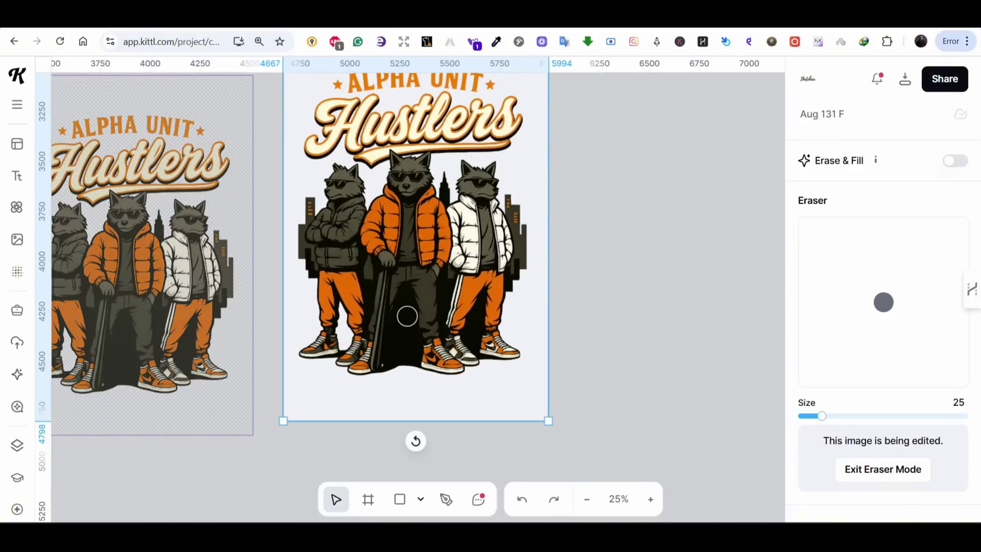
mouse_move(403, 300)
mouse_down()
mouse_move(397, 347)
mouse_move(407, 364)
mouse_move(391, 381)
mouse_move(406, 334)
mouse_move(406, 371)
mouse_move(414, 363)
mouse_move(394, 307)
mouse_move(396, 360)
mouse_up()
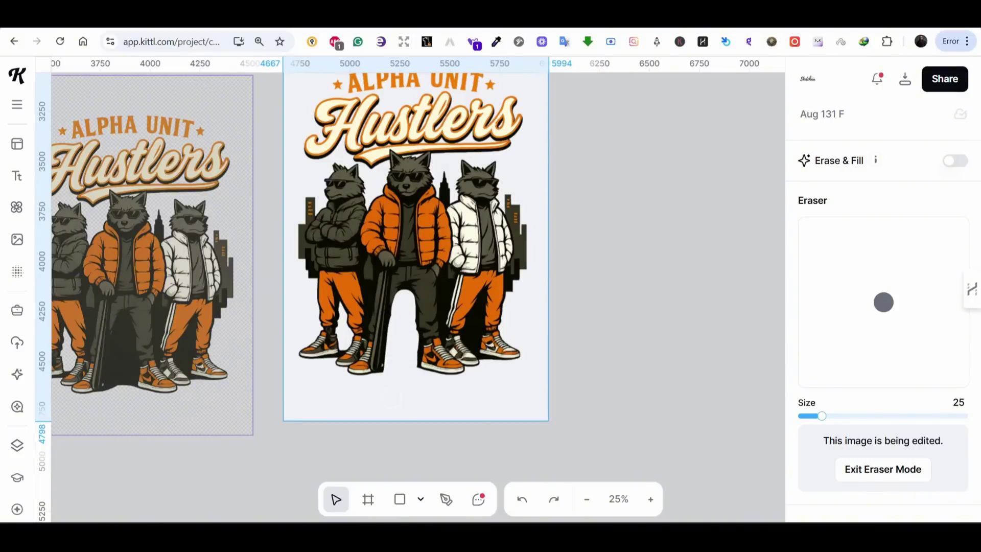
Reduce the eraser to size 7, clear the black between the white-jacketed wolf's legs, and clean the inner edges of the middle wolf's legs
key(bracketleft)
key(bracketleft)
key(bracketleft)
key(bracketleft)
key(bracketleft)
key(bracketleft)
key(bracketleft)
key(bracketleft)
key(bracketleft)
key(bracketleft)
key(bracketleft)
key(bracketleft)
key(bracketleft)
key(bracketleft)
key(bracketleft)
key(bracketleft)
key(bracketleft)
key(bracketleft)
key(bracketleft)
key(bracketleft)
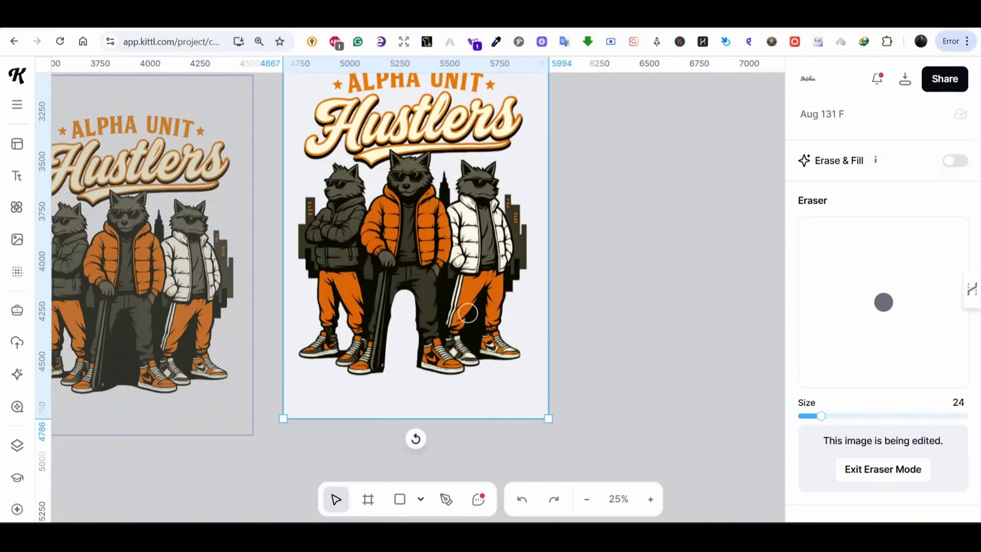
key(Right)
key(Right)
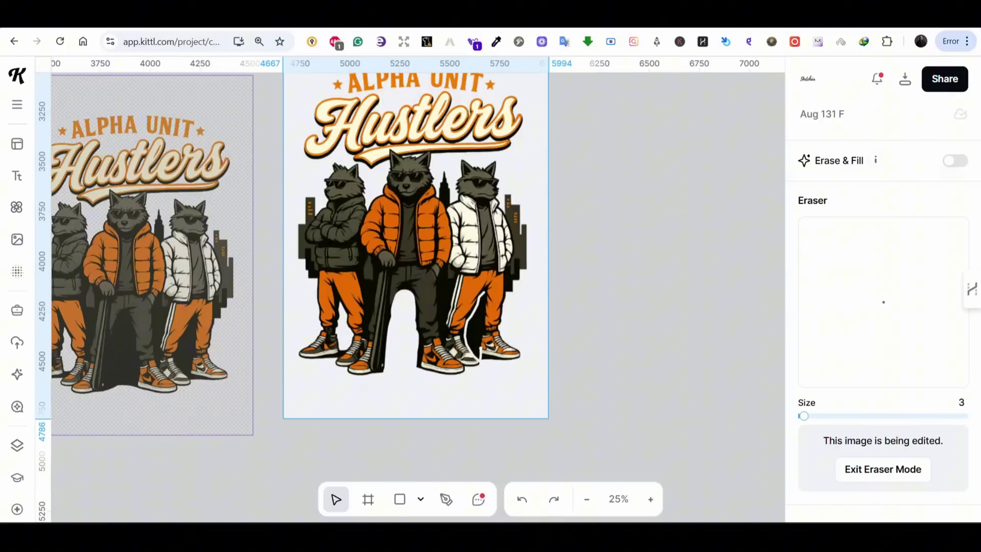
key(Right)
key(Right)
key(Right)
key(Right)
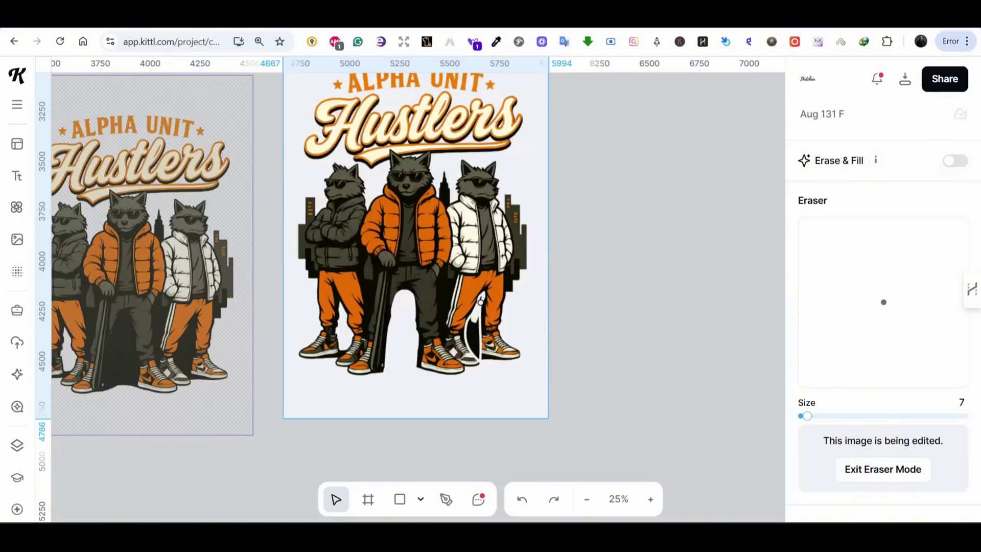
mouse_move(476, 313)
mouse_down()
mouse_move(479, 354)
mouse_move(470, 325)
mouse_move(468, 338)
mouse_move(491, 356)
mouse_move(522, 360)
mouse_move(497, 362)
mouse_move(480, 299)
mouse_up()
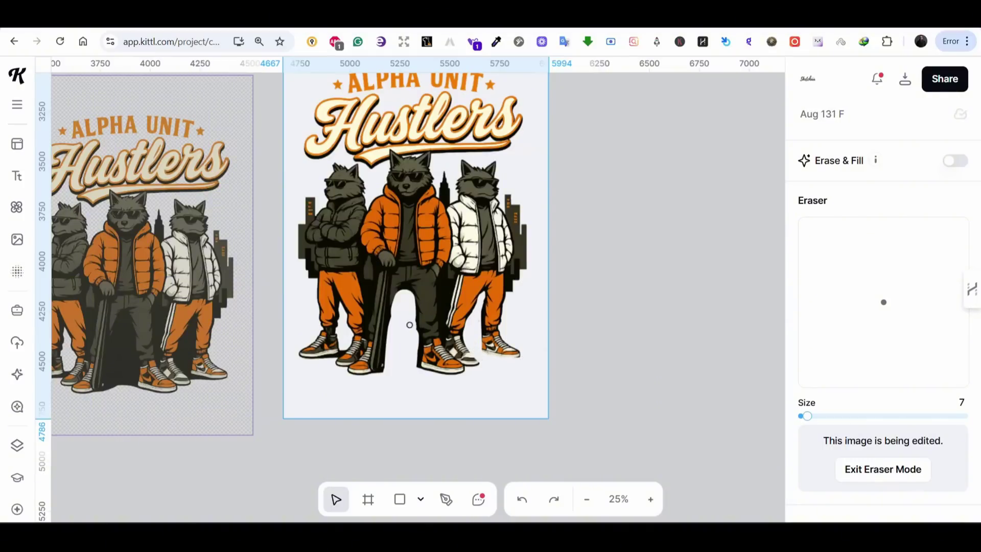
drag(418, 338, 417, 367)
drag(393, 326, 401, 385)
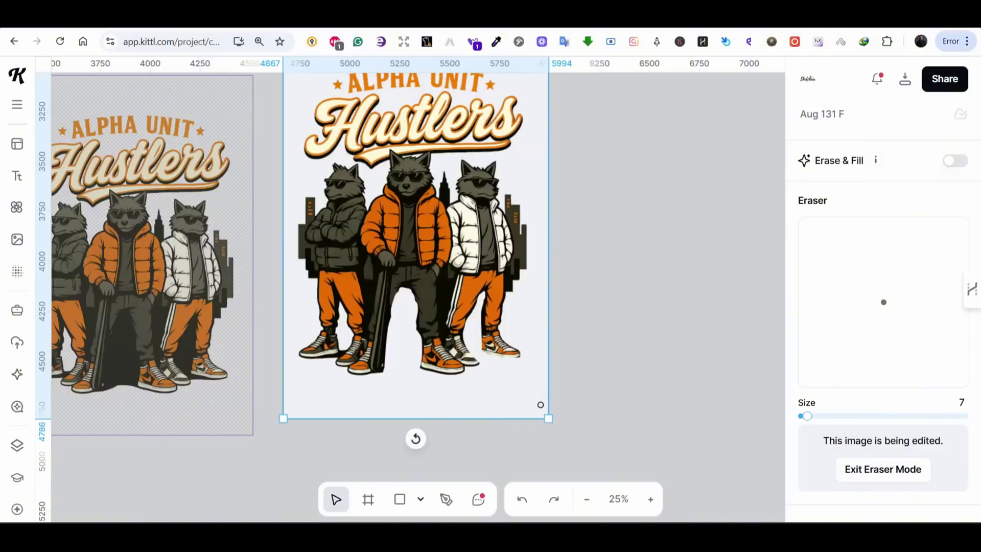
Turn on Erase & Fill, retouch the outer sneaker of the white-jacketed wolf, and leave the eraser mode
click(955, 161)
mouse_move(487, 350)
mouse_down()
mouse_move(517, 355)
mouse_move(488, 352)
mouse_move(503, 356)
mouse_up()
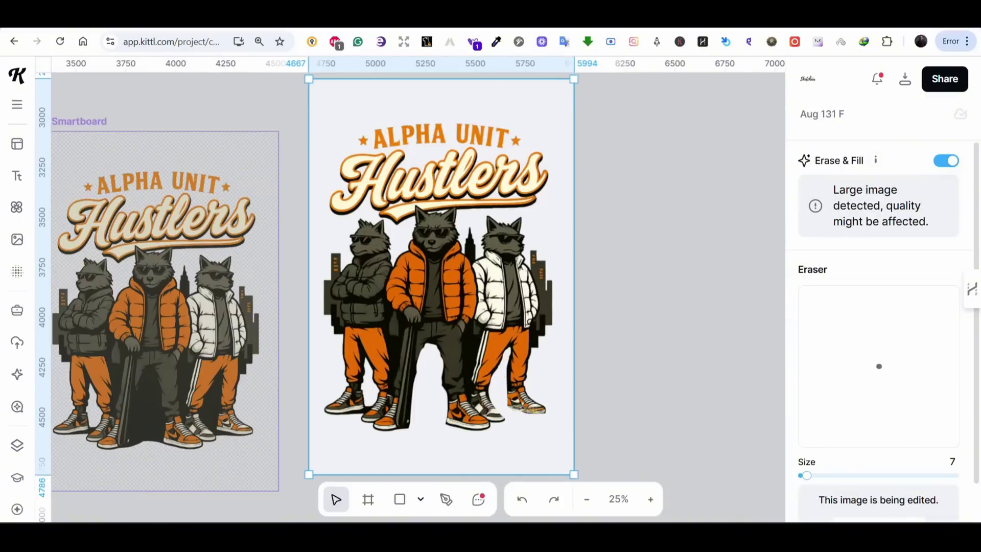
mouse_move(650, 185)
mouse_down()
mouse_move(639, 279)
mouse_move(596, 185)
mouse_up()
click(443, 158)
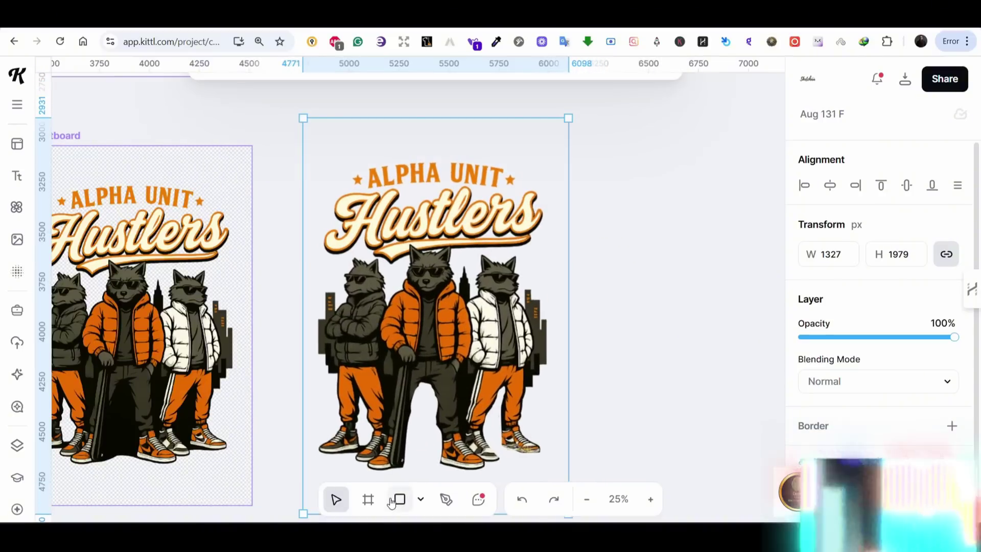
Draw an artboard of about 1419 × 1713 px around the cleaned 'Hustlers' image and fill it with black
click(368, 499)
drag(574, 138, 290, 459)
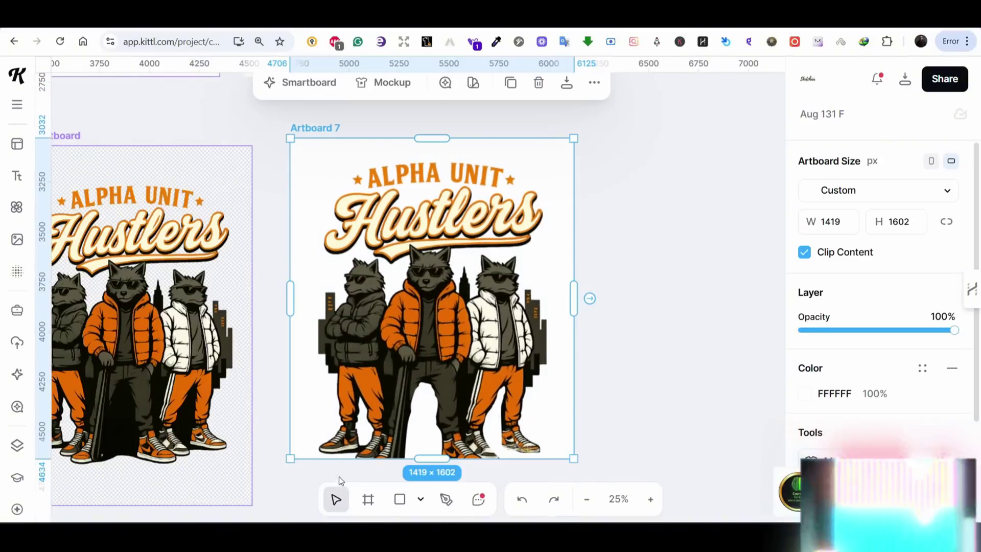
drag(423, 458, 420, 481)
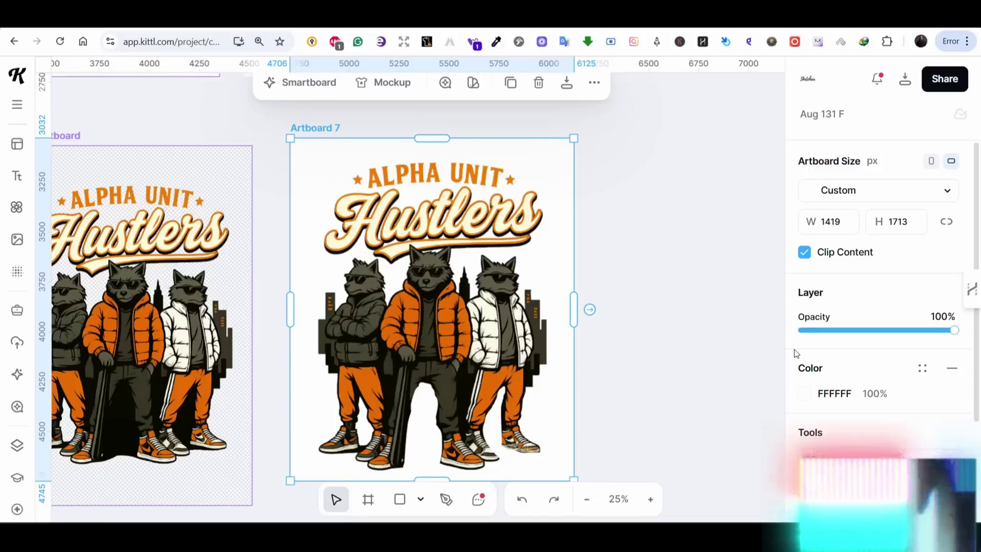
click(808, 396)
drag(603, 332, 567, 364)
click(659, 113)
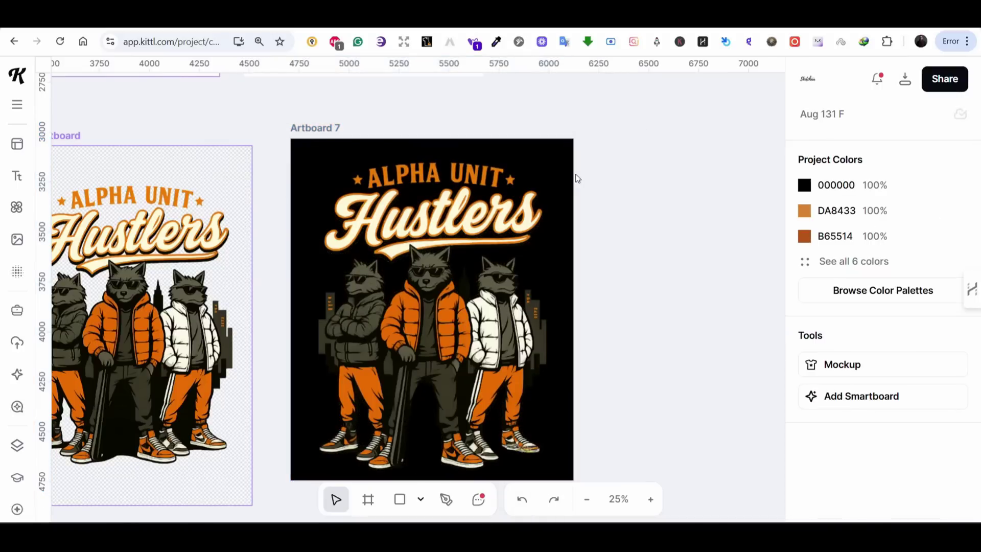
Enlarge the 'Hustlers' design across the chest of the black t-shirt mockup and download the mockup
click(325, 127)
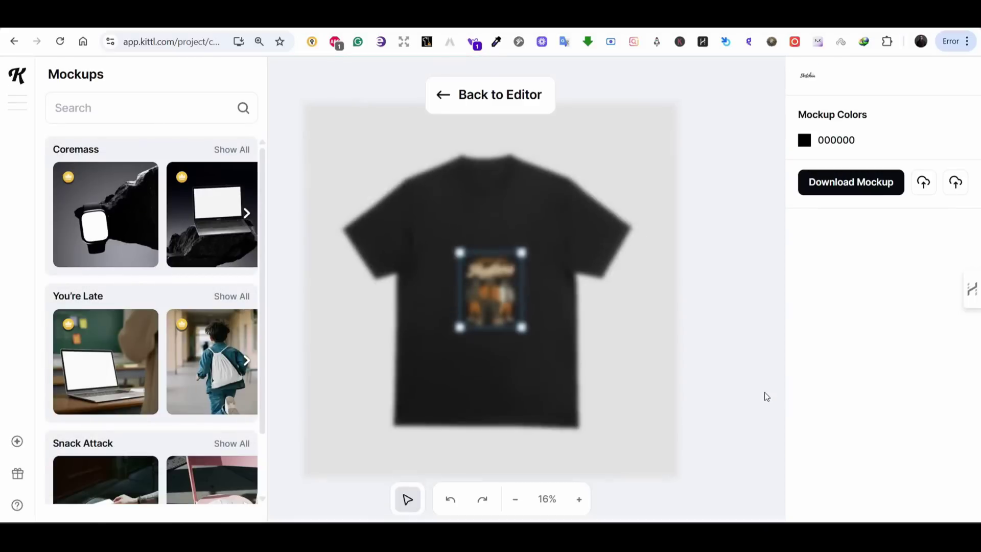
drag(431, 385, 411, 384)
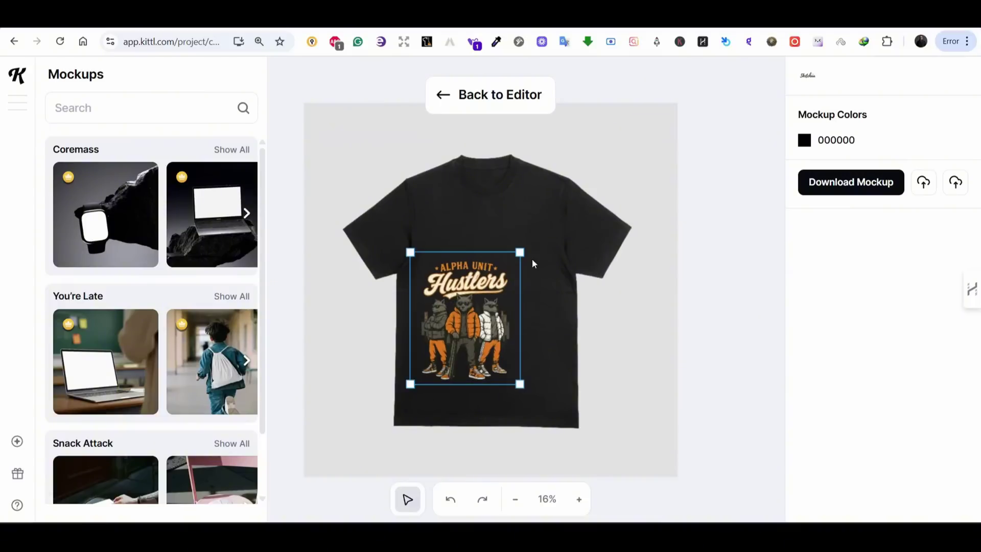
drag(521, 252, 567, 203)
click(691, 342)
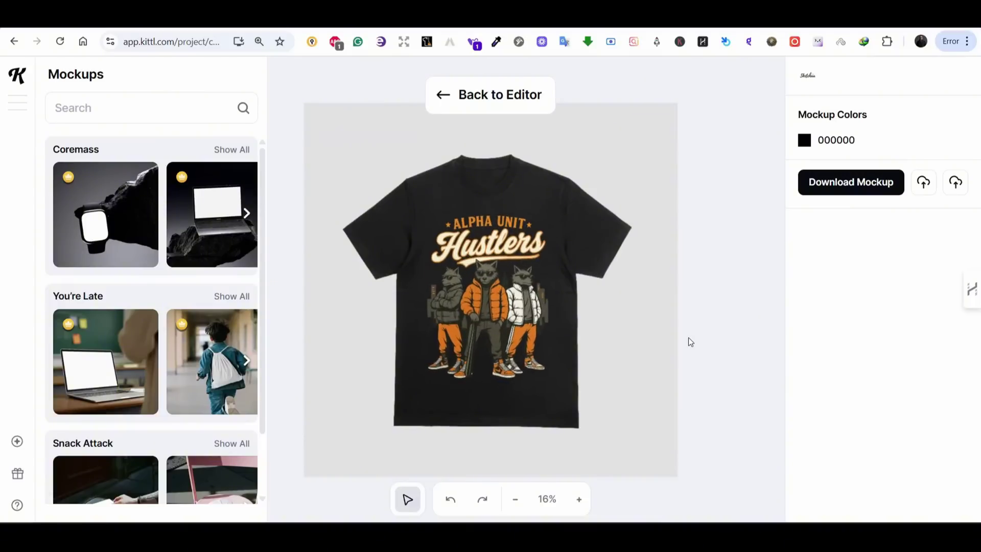
click(847, 185)
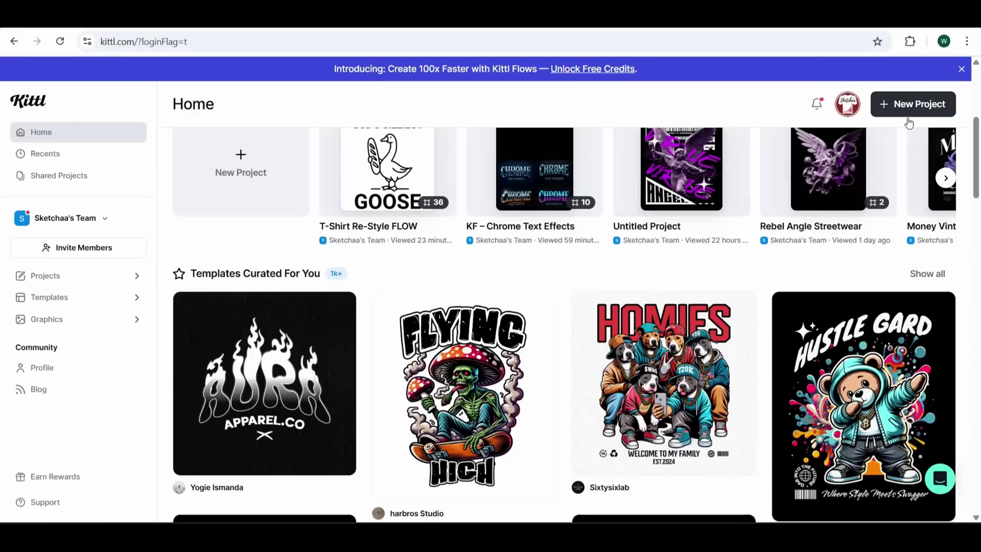
Create a new project with the T-Shirt artboard preset of 4200 × 4800 px
click(918, 105)
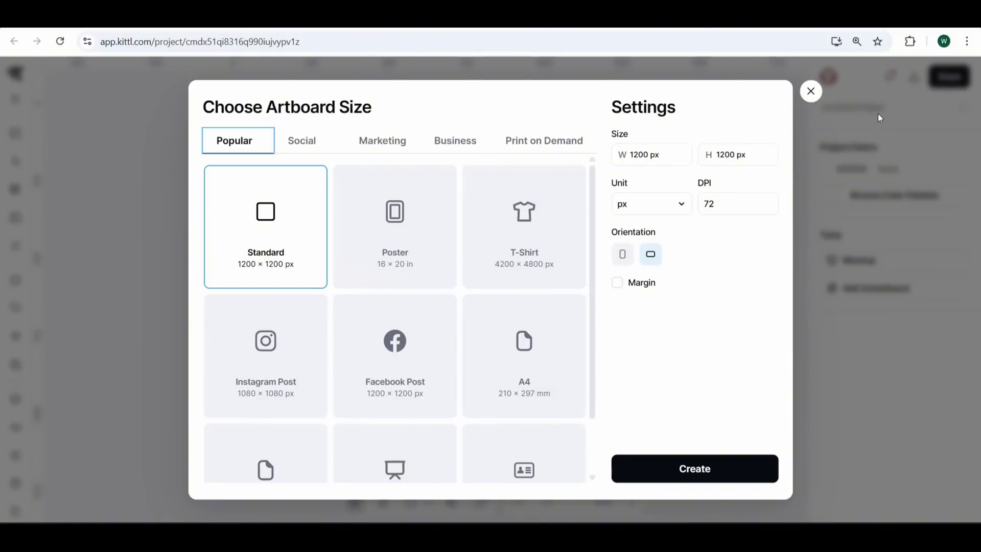
click(525, 246)
click(696, 456)
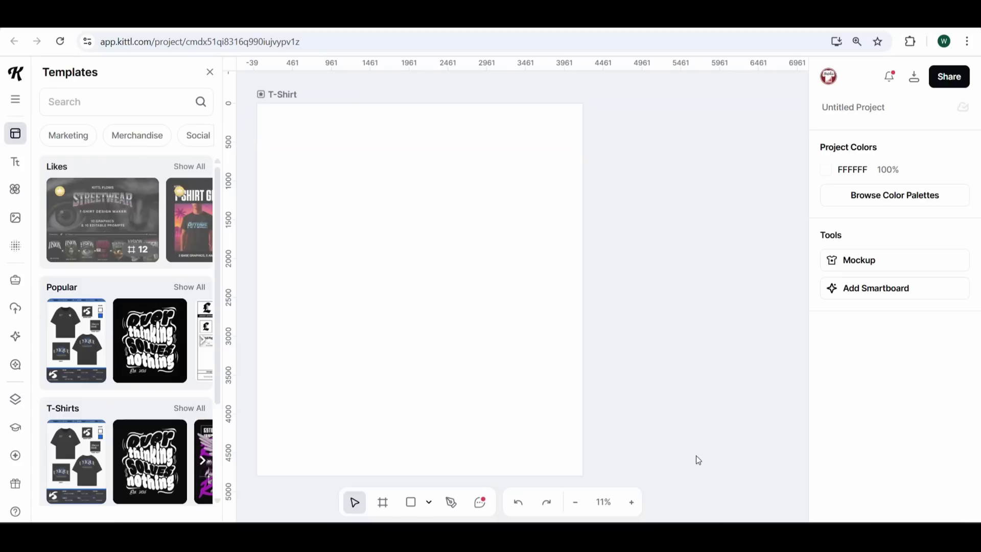
Add a Smartboard linked to the T-Shirt artboard, place it above and to the right of that artboard, and set its aspect ratio to 2:3
click(428, 185)
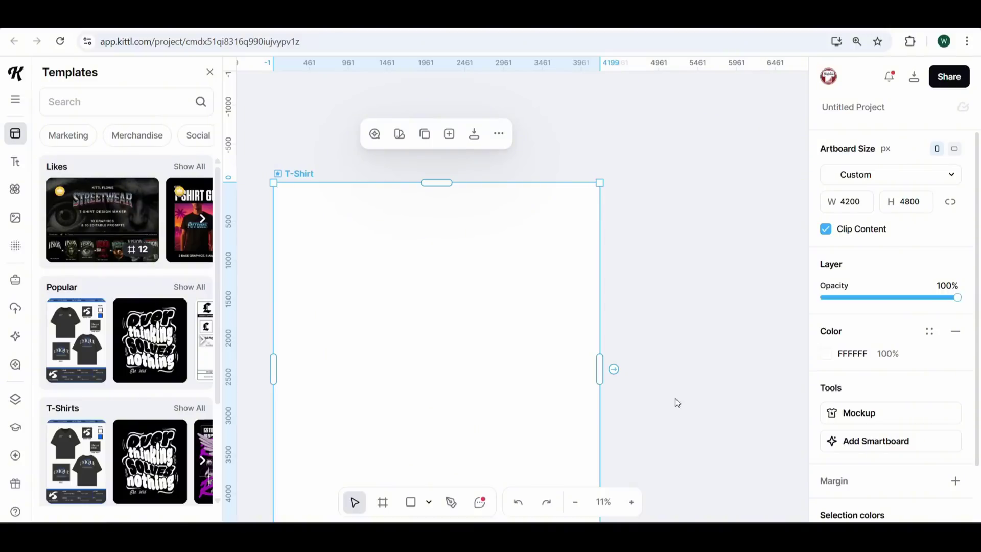
click(859, 441)
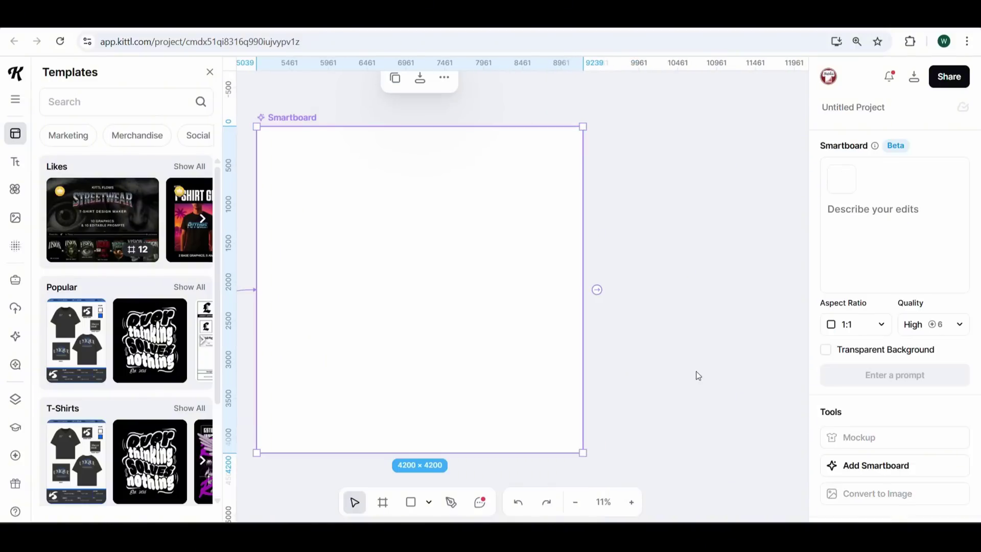
click(575, 502)
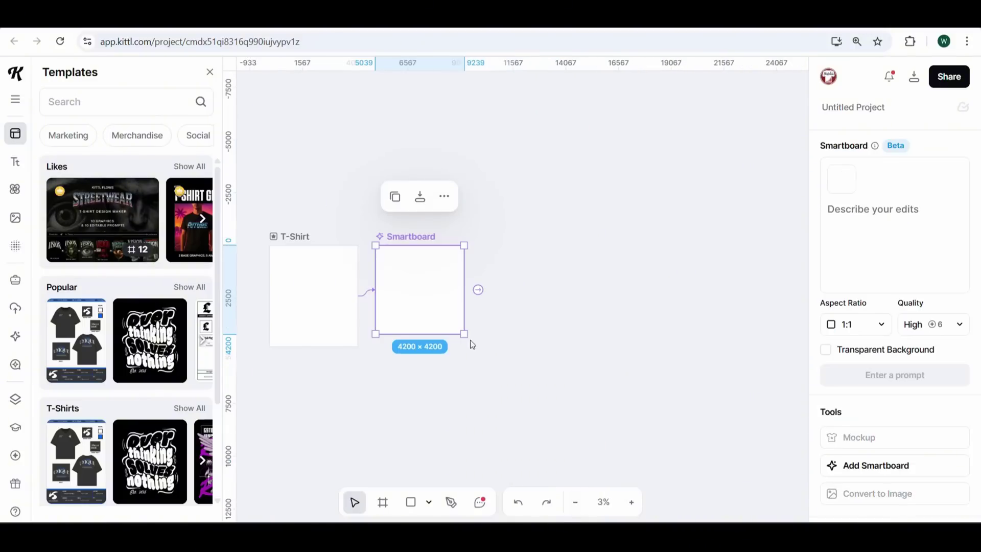
drag(429, 313, 440, 217)
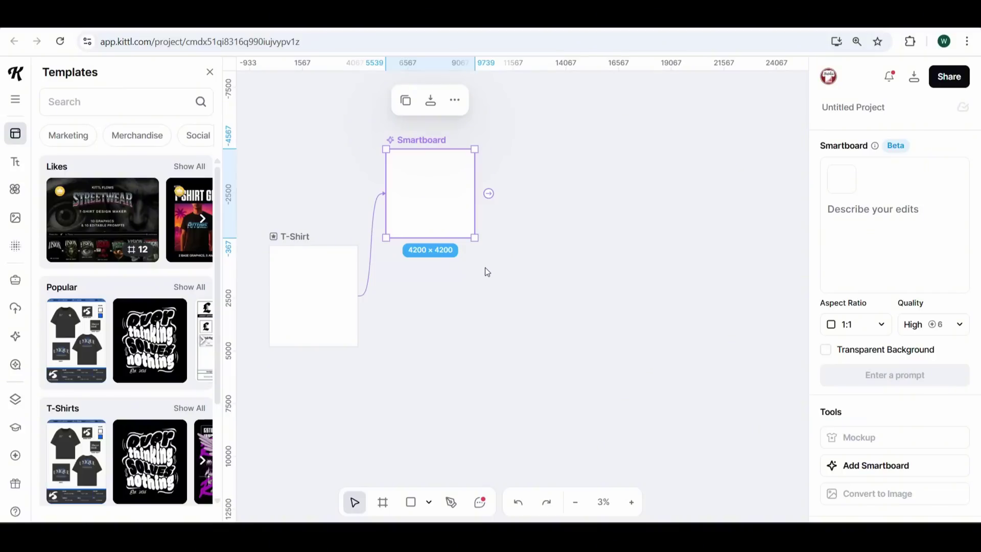
drag(464, 256, 469, 210)
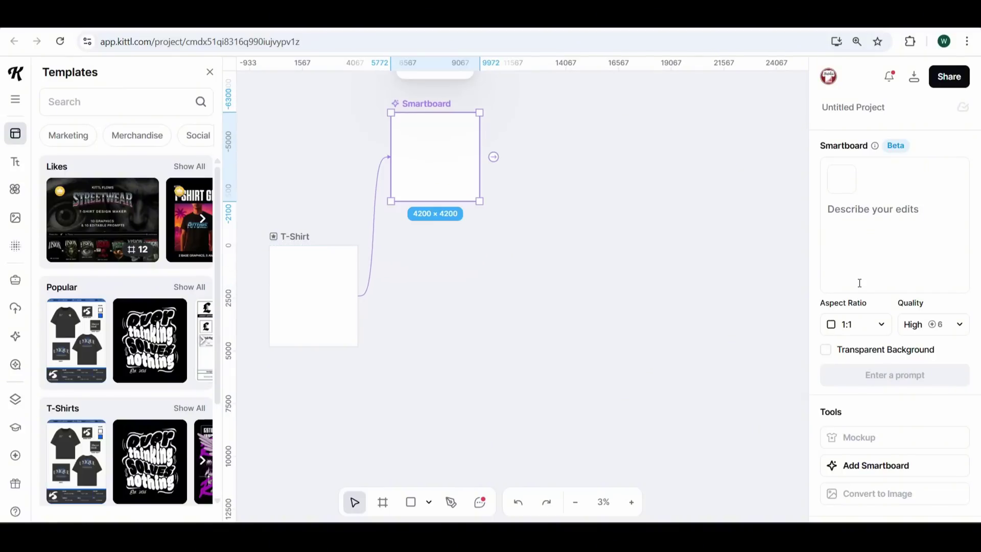
click(856, 324)
click(860, 371)
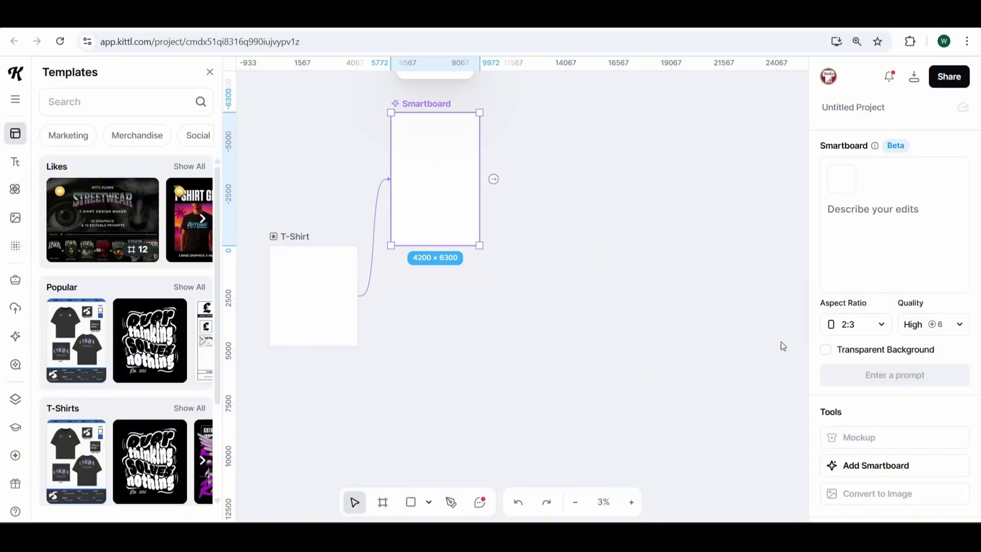
Add a second Smartboard linked to the T-Shirt artboard and set its aspect ratio to 2:3
click(368, 302)
click(336, 299)
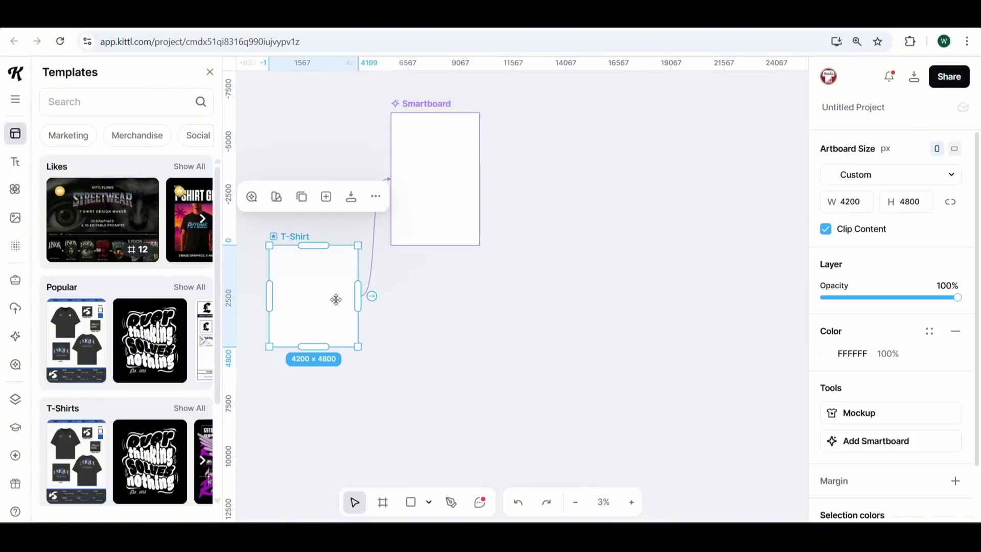
click(876, 440)
click(857, 331)
click(844, 372)
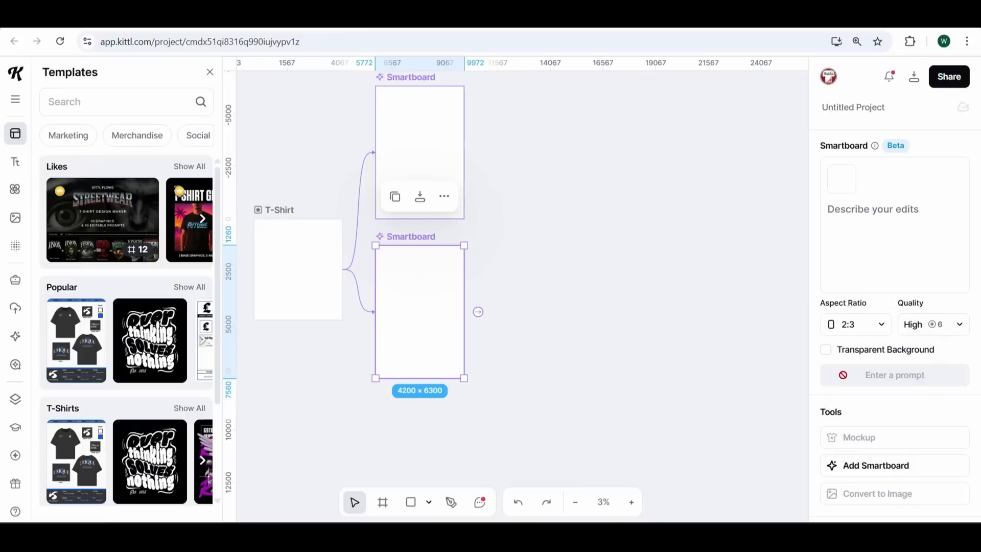
Add a third and a fourth Smartboard linked to the T-Shirt artboard, each with a 2:3 aspect ratio
click(309, 314)
click(858, 440)
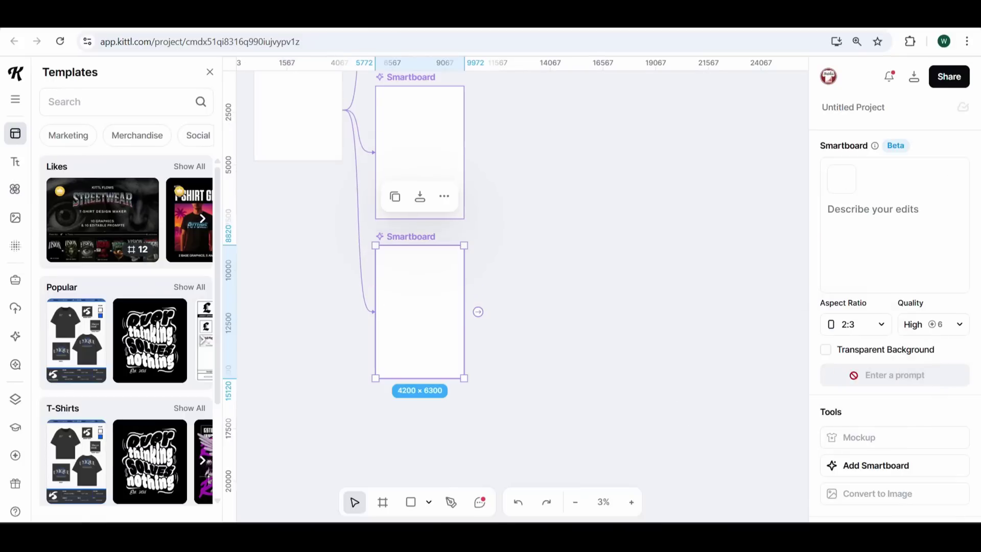
click(581, 290)
scroll(578, 357, up, 3)
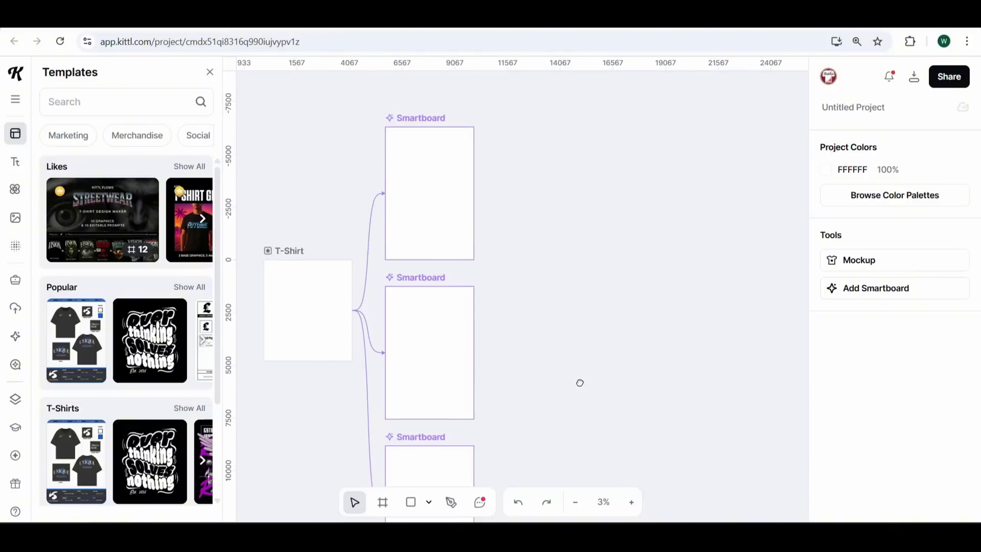
click(307, 305)
click(887, 440)
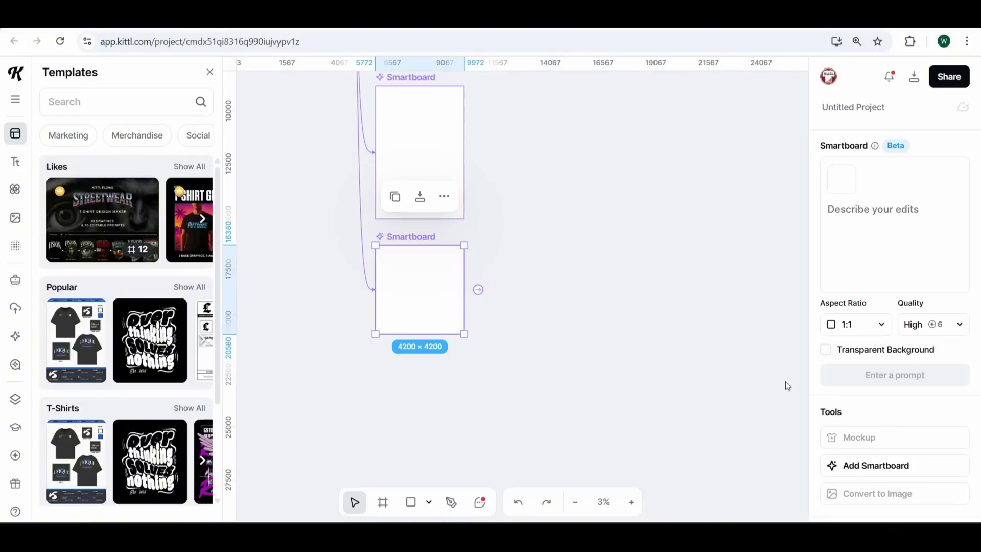
click(852, 324)
click(847, 373)
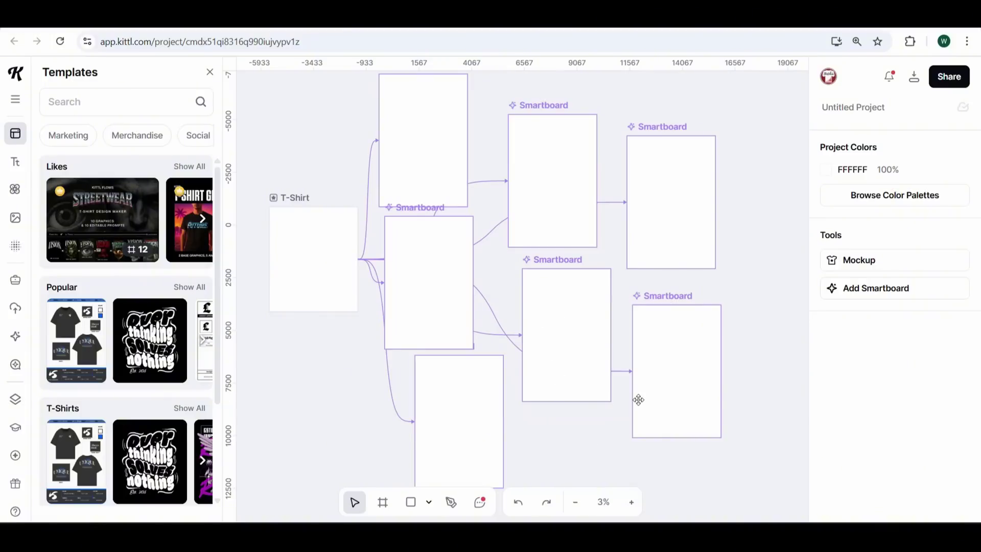
Upload the 'Hang in there it gets worse' frog image and enlarge it on the T-Shirt artboard to 3871 × 4112 px
click(16, 308)
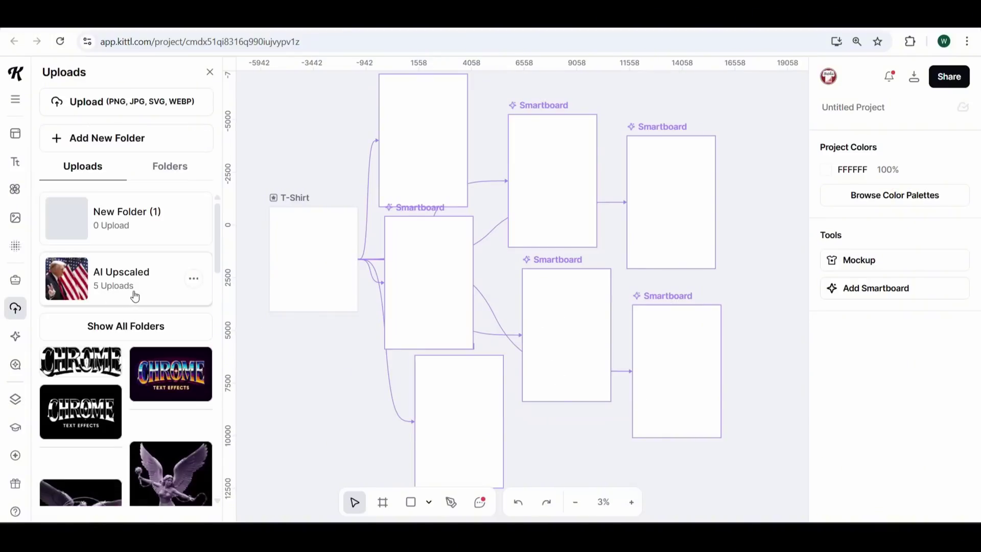
click(134, 103)
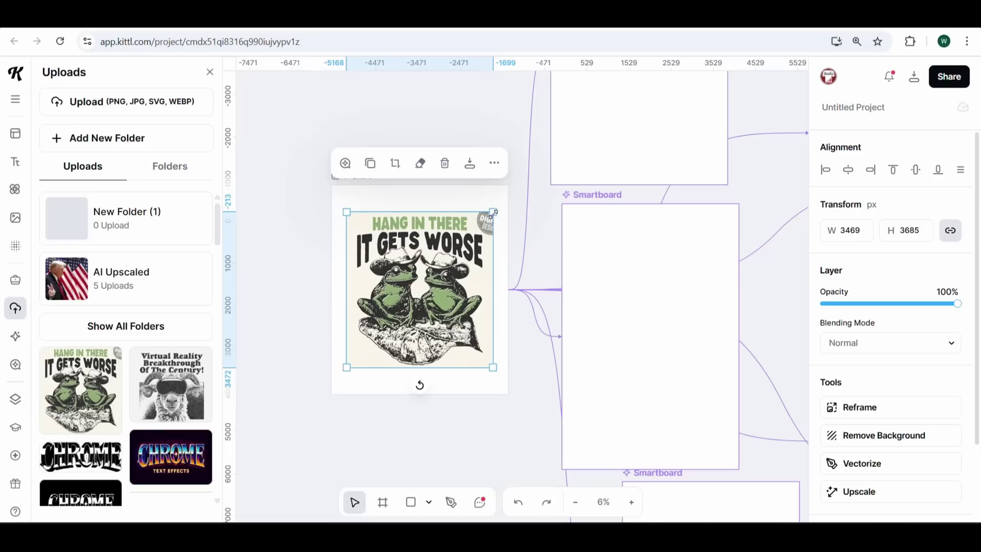
drag(493, 211, 503, 202)
drag(352, 372, 343, 374)
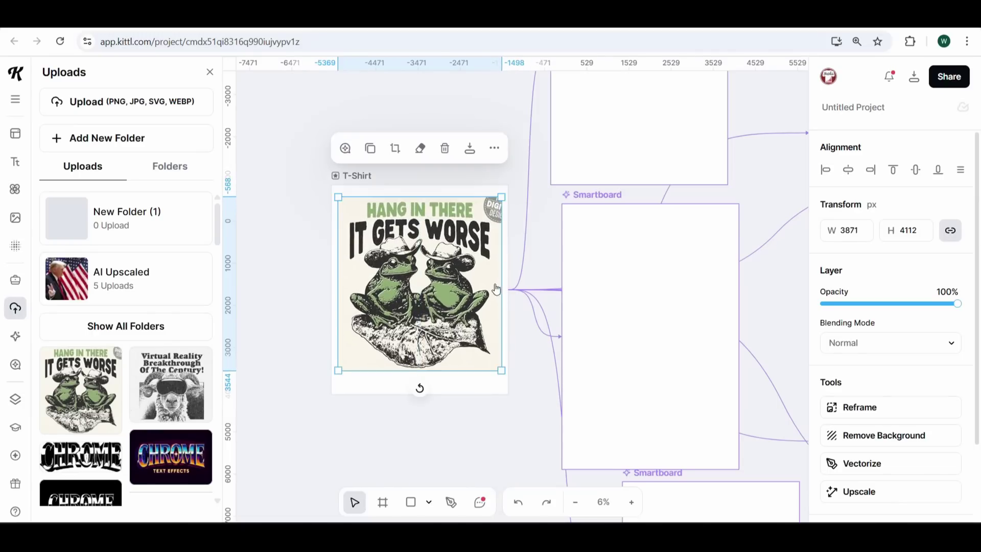
Erase the grey badge in the frog image's upper-right corner with the eraser at size 25, and leave the eraser mode
click(420, 148)
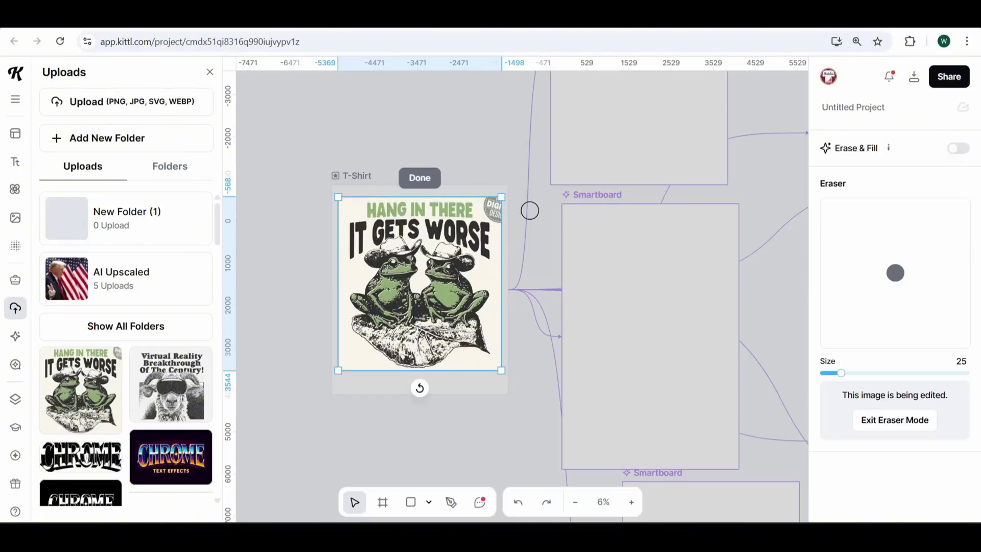
drag(495, 201, 498, 216)
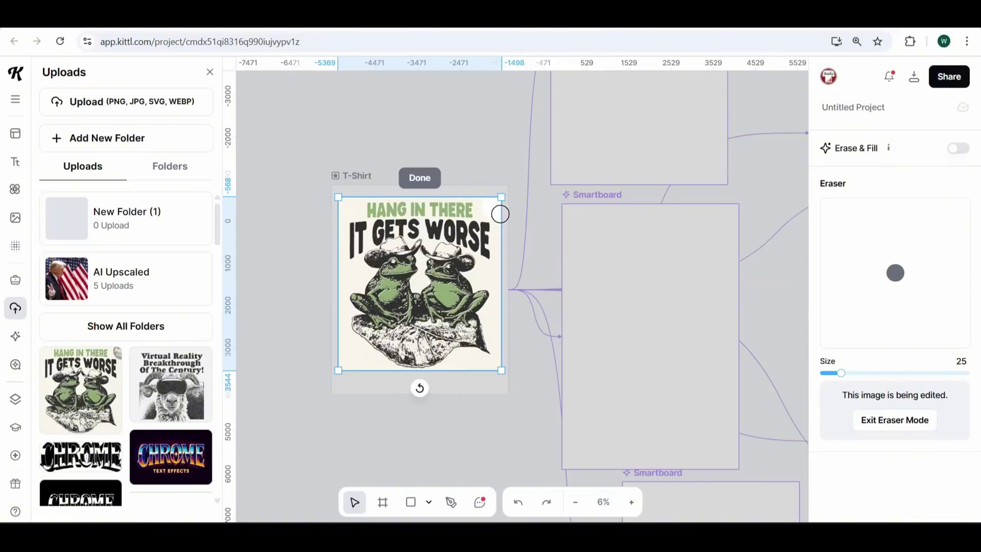
click(419, 176)
click(439, 113)
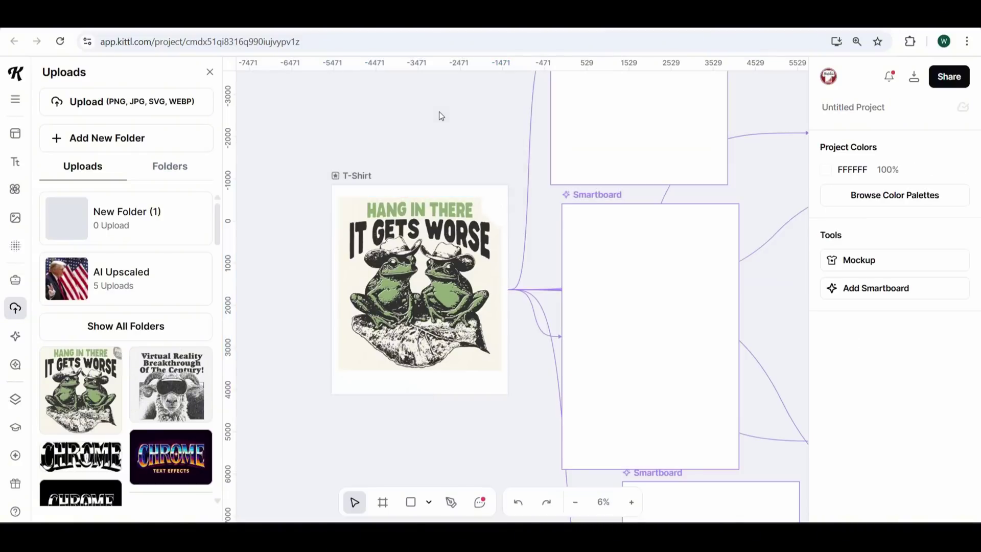
click(459, 262)
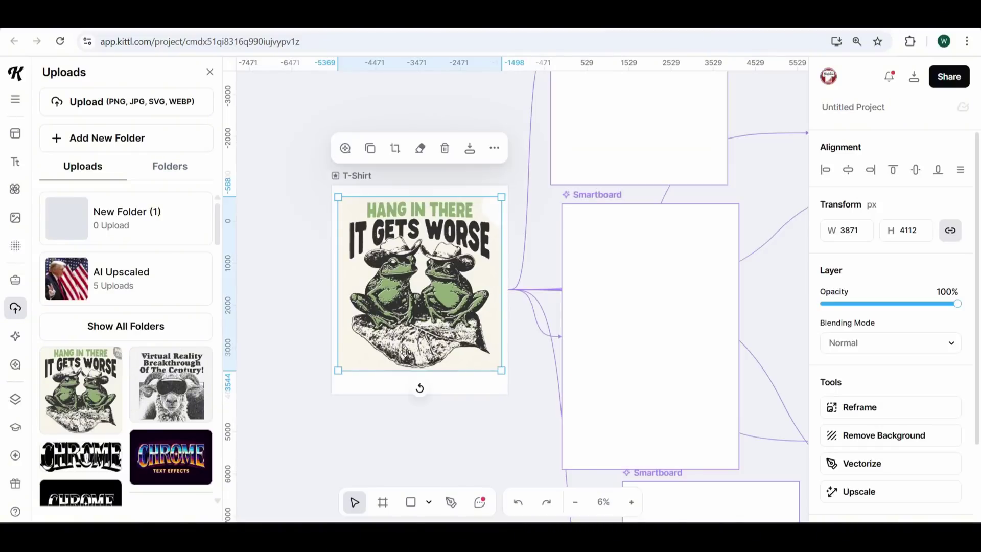
click(455, 429)
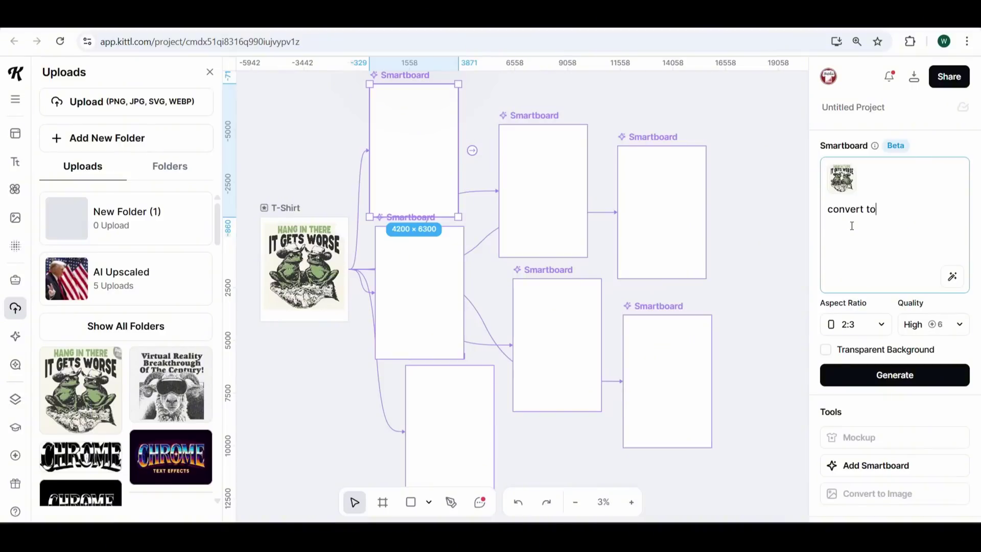
Give the uppermost Smartboard the pasted 'convert to A print-ready t-shirt illustration' prompt and cut the cartoon monkey description from it
key(ctrl+v)
drag(967, 263, 979, 175)
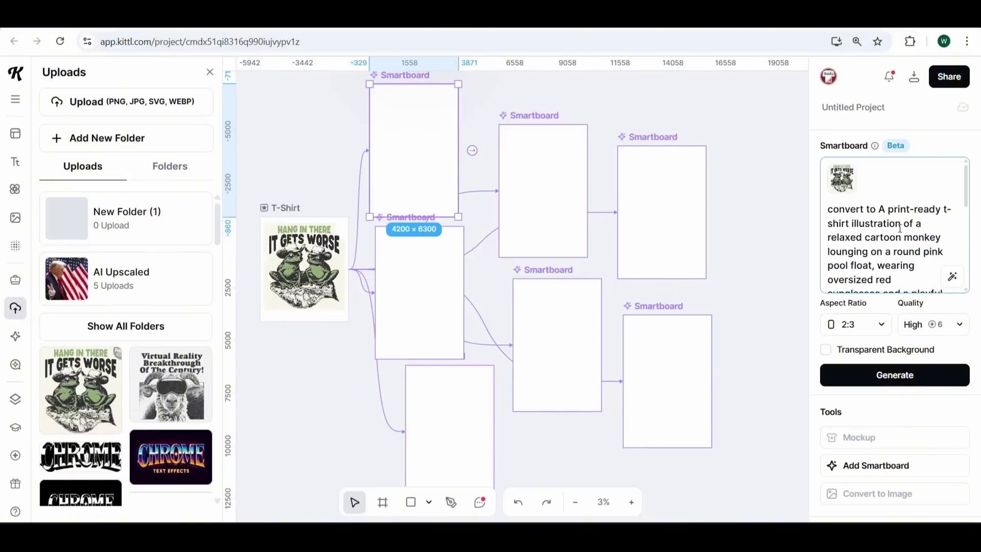
drag(904, 223, 909, 252)
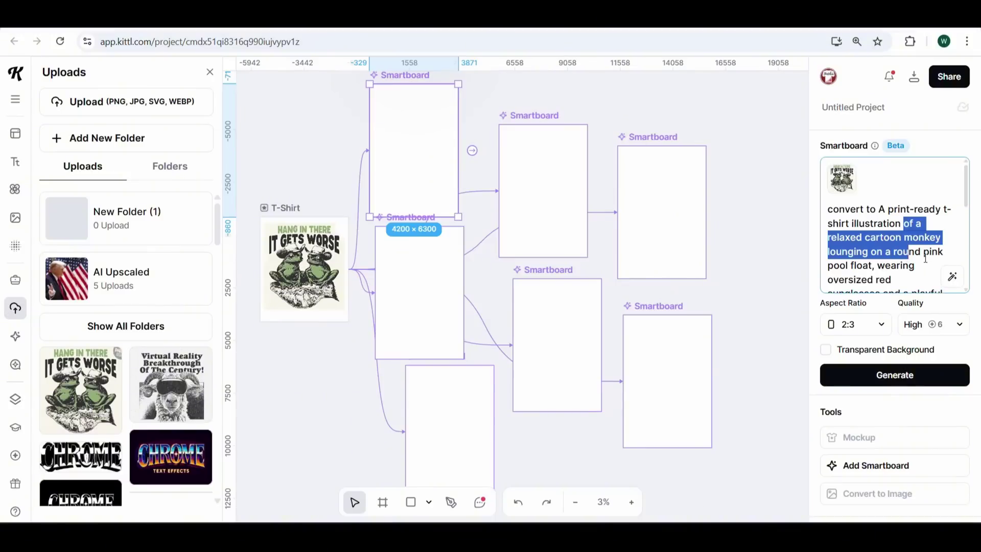
scroll(948, 273, down, 1)
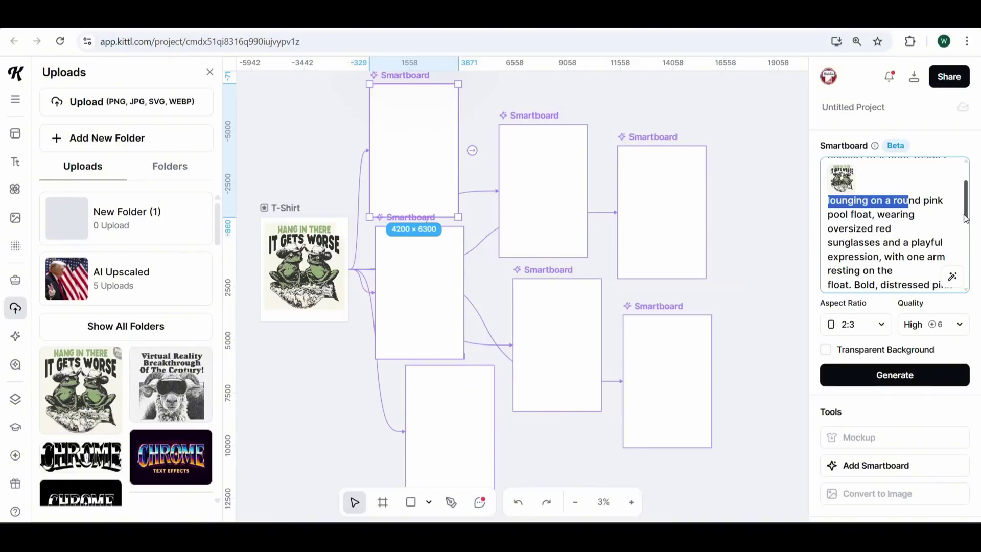
drag(851, 285, 903, 223)
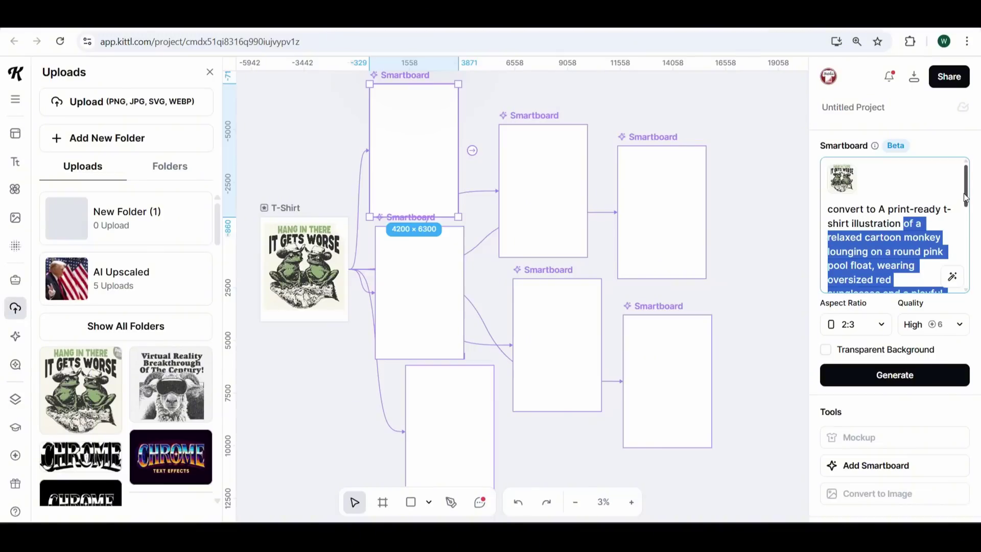
scroll(961, 204, down, 2)
key(BackSpace)
text(.)
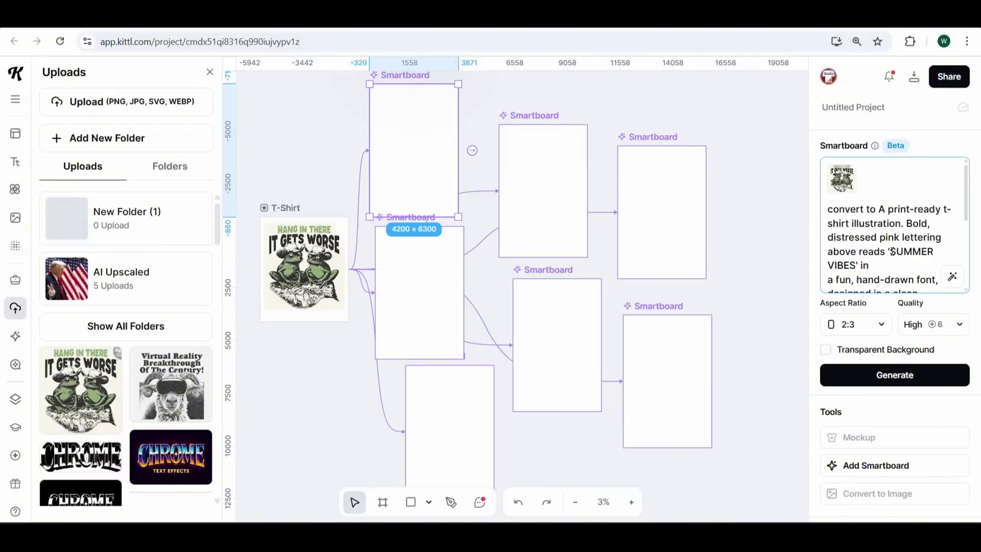
Delete the quoted lettering text 'SUMMER VIBES' from the uppermost Smartboard's prompt
drag(889, 253, 859, 266)
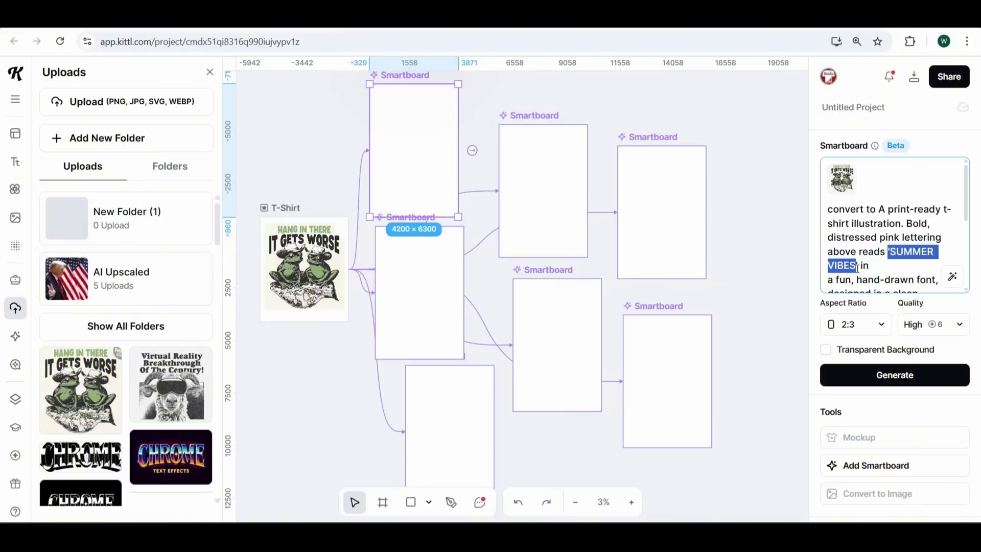
key(BackSpace)
key(BackSpace)
key(BackSpace)
key(BackSpace)
key(BackSpace)
key(BackSpace)
key(BackSpace)
key(BackSpace)
key(BackSpace)
Give the second Smartboard the 'convert to A dynamic anime-style illustration' prompt and cut the sunglasses, playful expression and float description from it
text(conv)
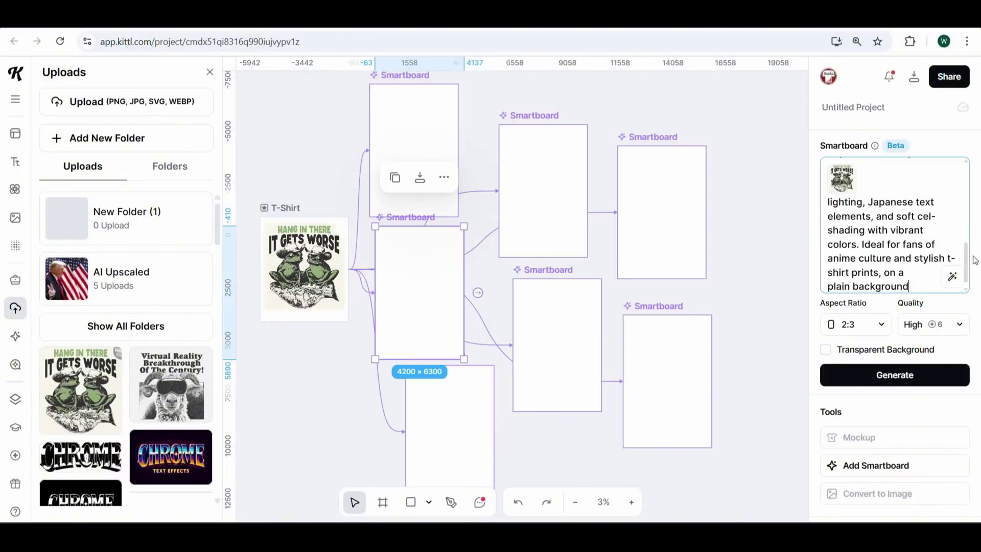
scroll(961, 255, up, 5)
drag(938, 223, 876, 280)
key(BackSpace)
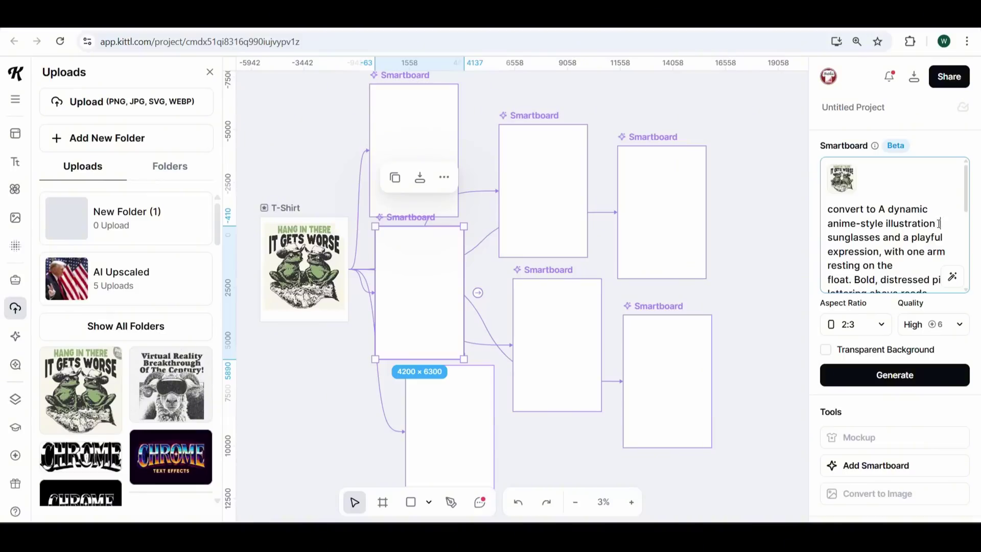
drag(939, 224, 854, 280)
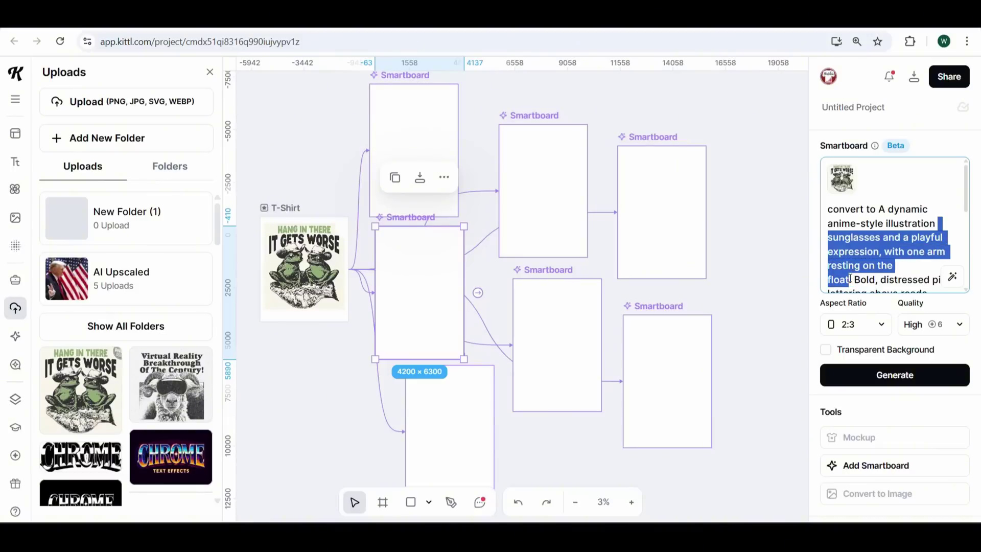
key(BackSpace)
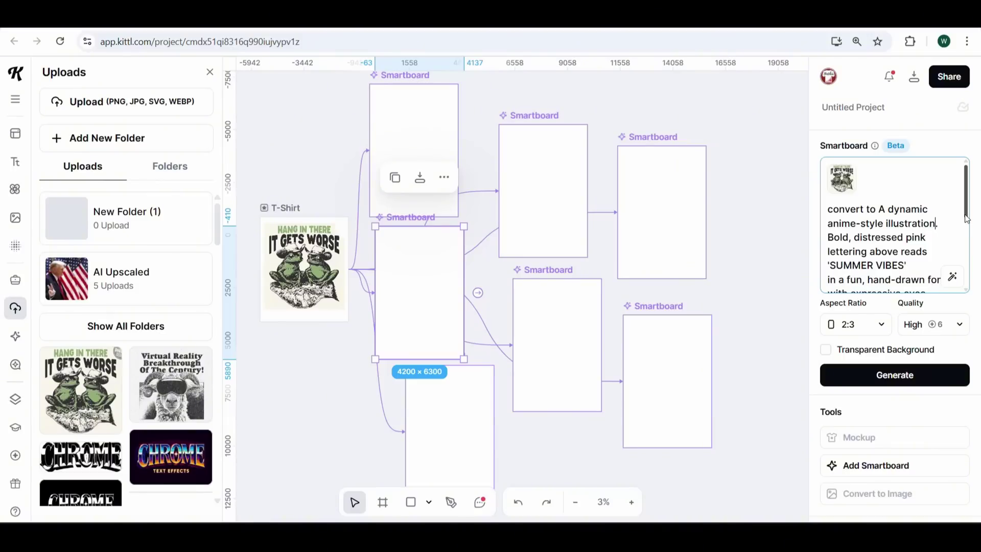
Remove the "above reads 'SUMMER VIBES'" wording and the expressive eyes, detailed hair and action poses from the anime Smartboard's prompt
scroll(956, 219, down, 1)
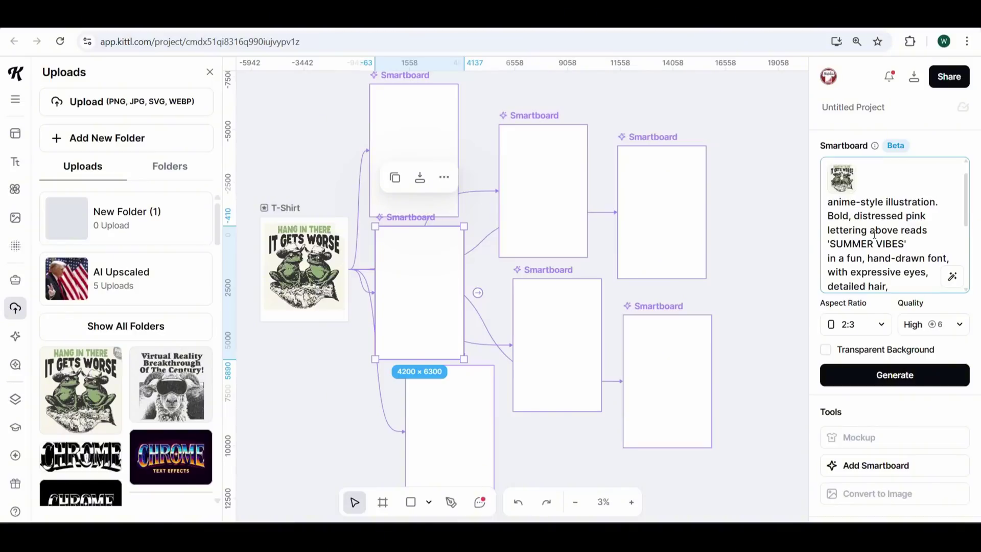
drag(872, 231, 905, 244)
key(BackSpace)
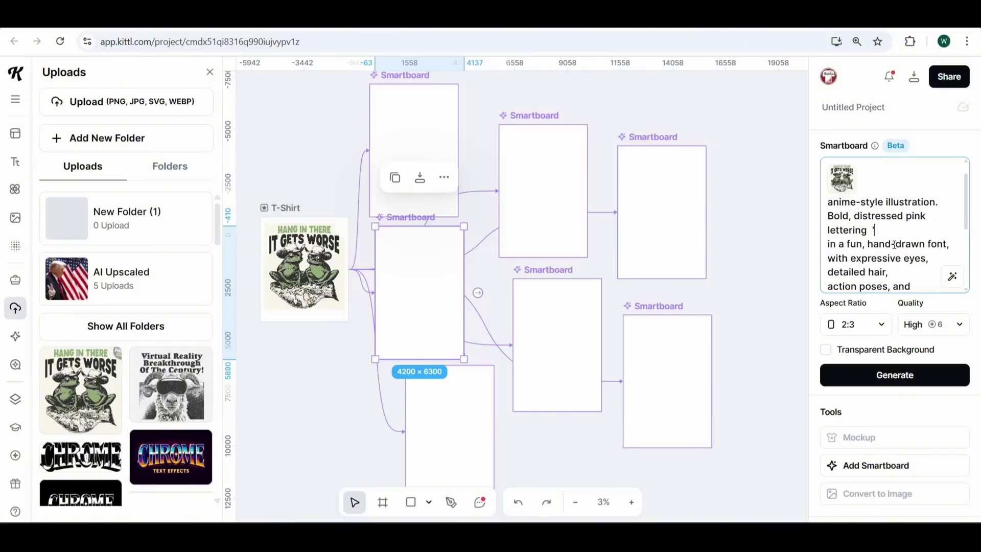
drag(967, 224, 968, 238)
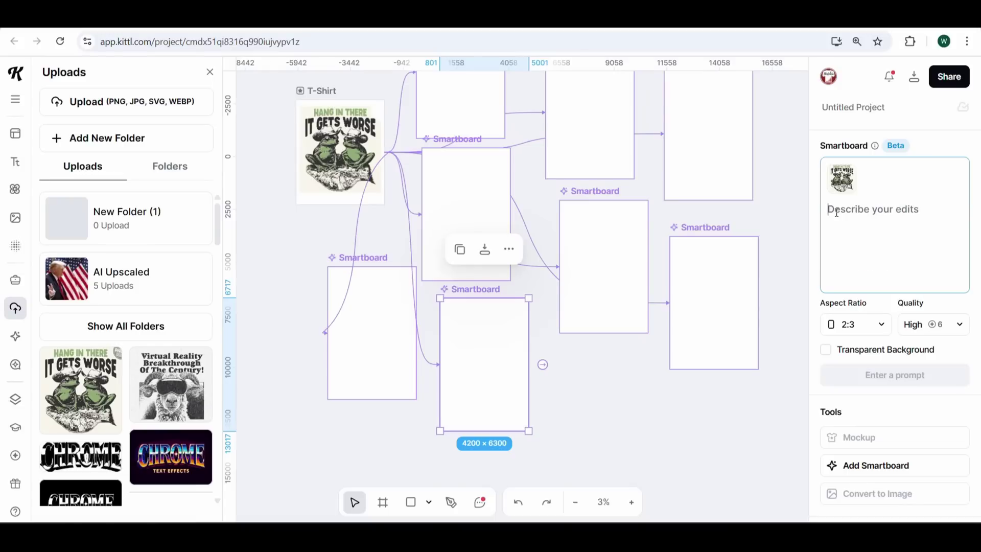
Paste the vintage sunset-style t-shirt prompt into the lowest Smartboard and replace its first word 'Transform' with 'convert'
text(Transform this into a vintage sunset-style t-shirt design graphic with distressed textures and vibrant, retro color palettes.)
drag(876, 212, 825, 210)
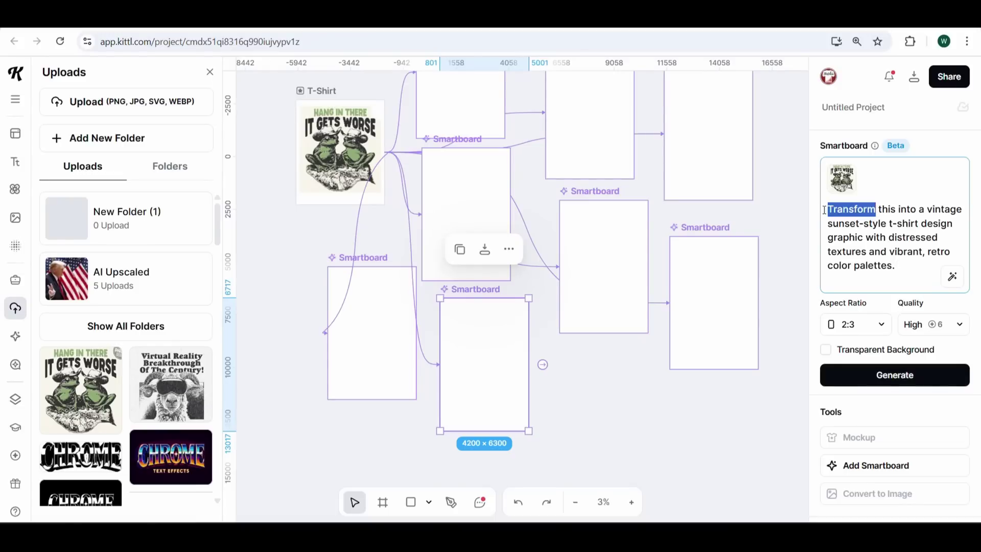
text(convert)
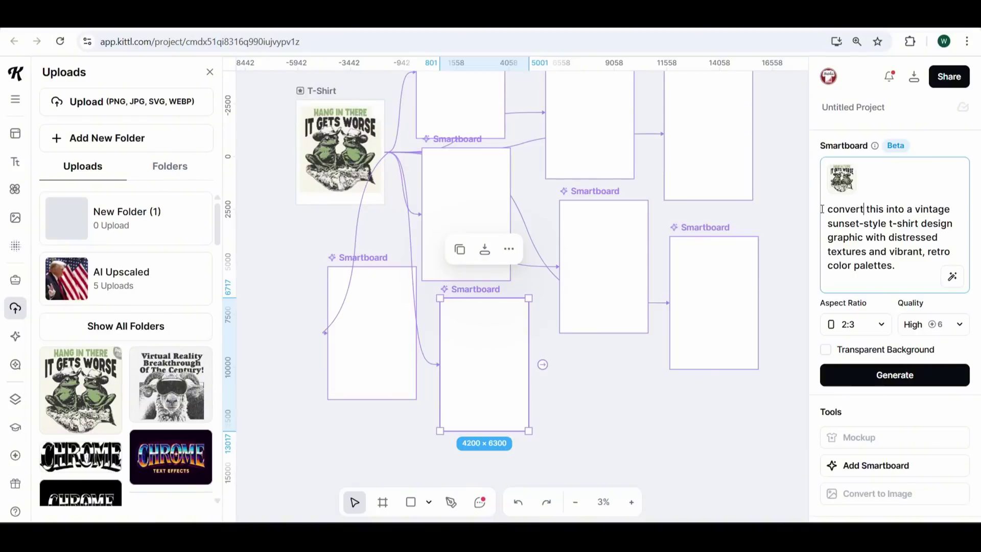
Name the project 'Restyle Sheet'
click(611, 372)
text(Restyle Sheet)
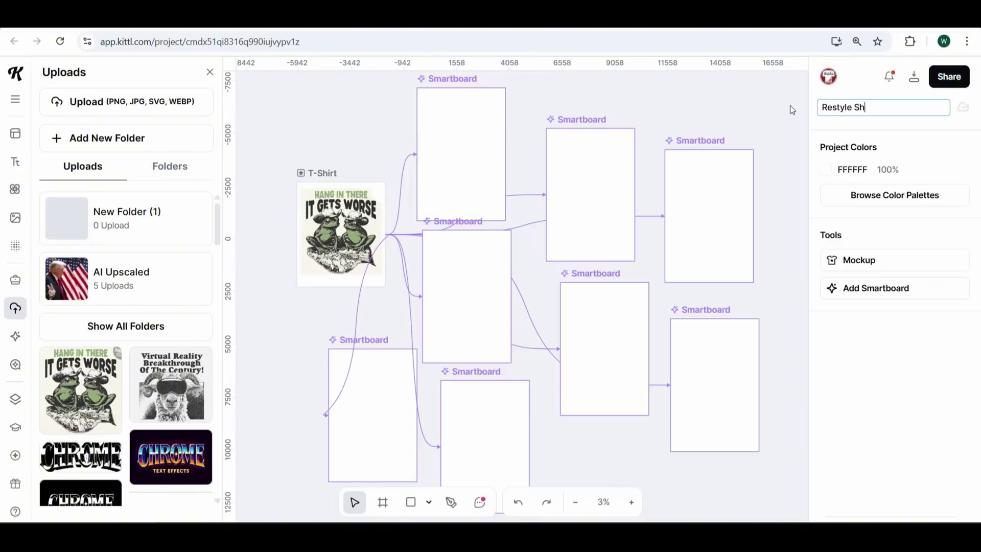
click(650, 100)
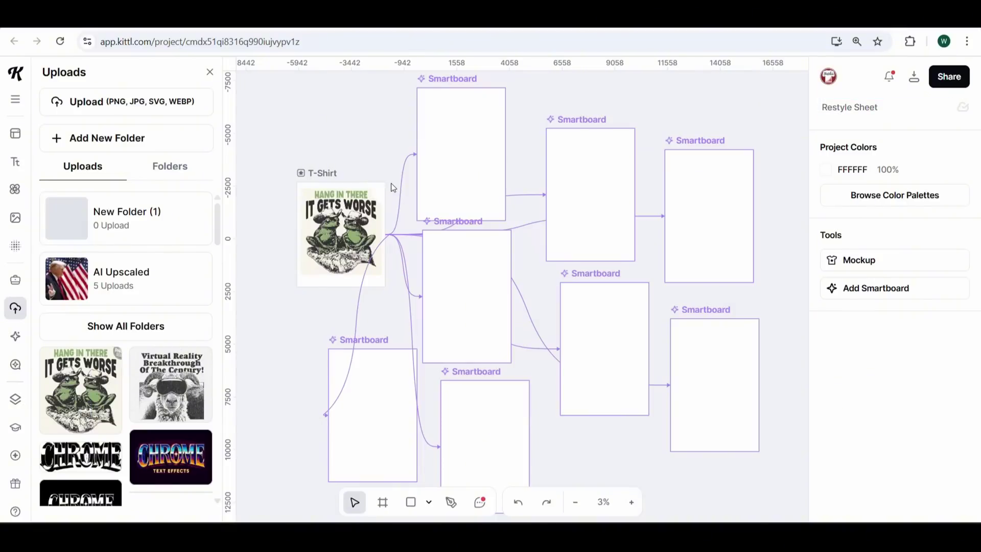
Generate the designs on the four Smartboards linked closest to the T-Shirt artboard, including the print-ready, anime and vintage sunset ones
click(444, 179)
click(891, 375)
click(466, 334)
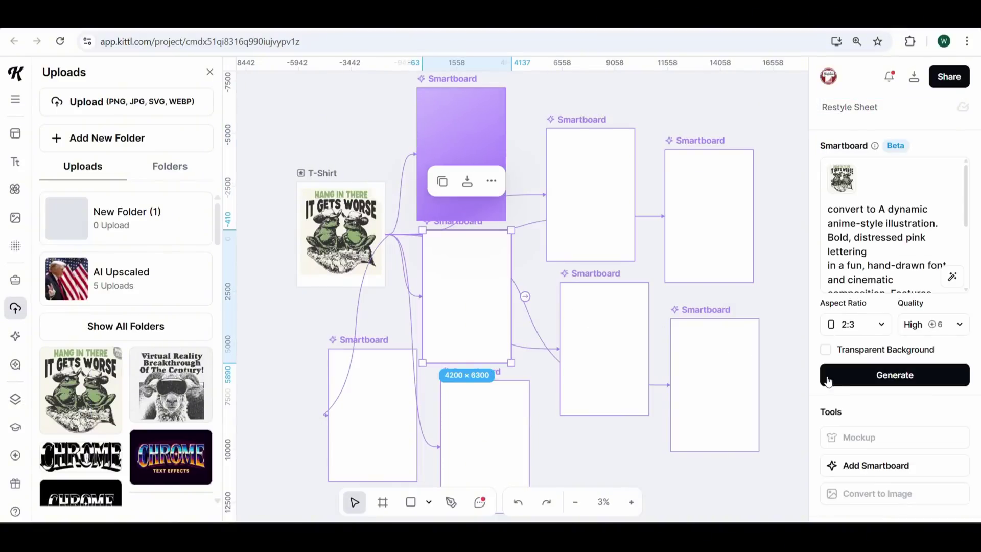
click(873, 382)
click(485, 432)
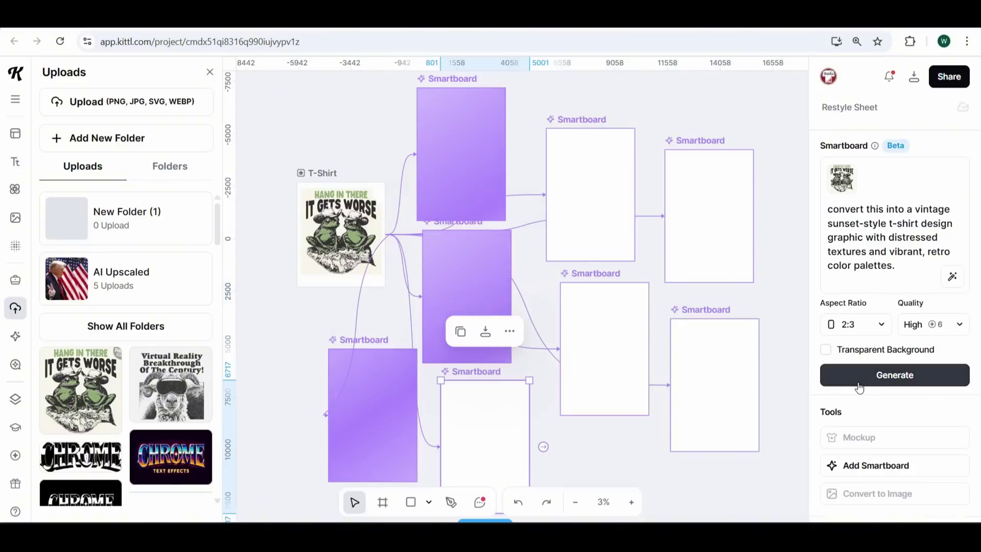
click(874, 379)
Generate the designs on the remaining four Smartboards, including the Kawaii, bold sticker-style and Japanese traditional art ones
click(590, 194)
click(876, 379)
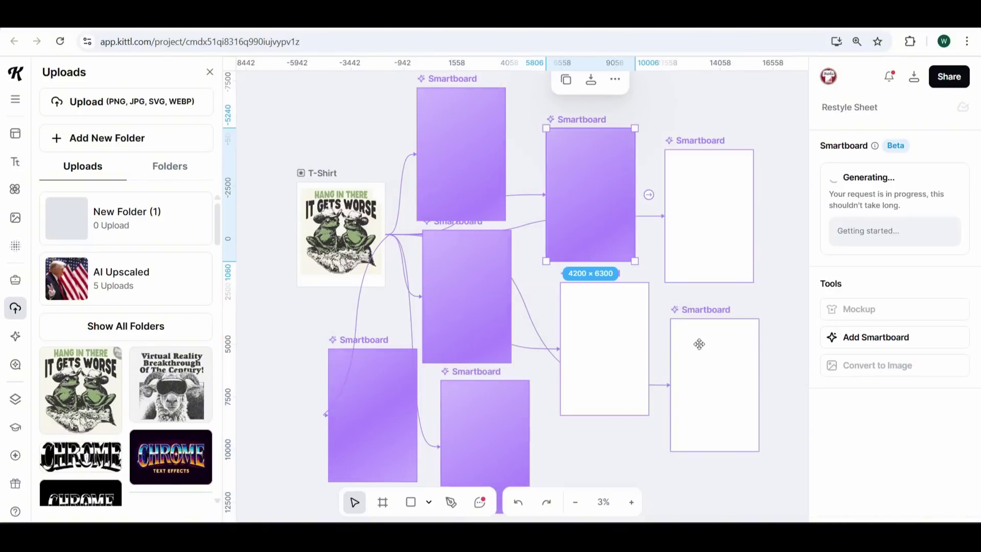
click(624, 340)
click(900, 381)
click(708, 225)
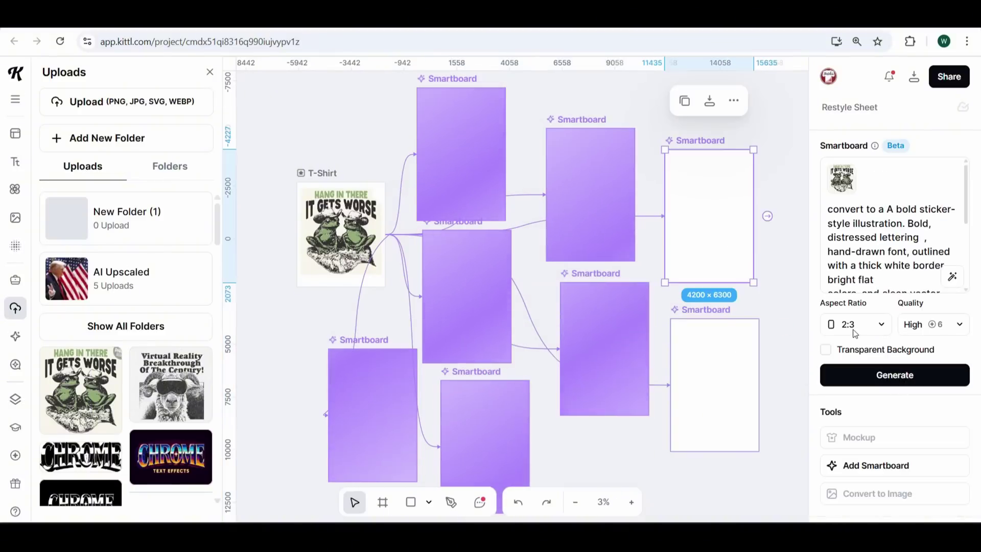
click(895, 376)
click(715, 385)
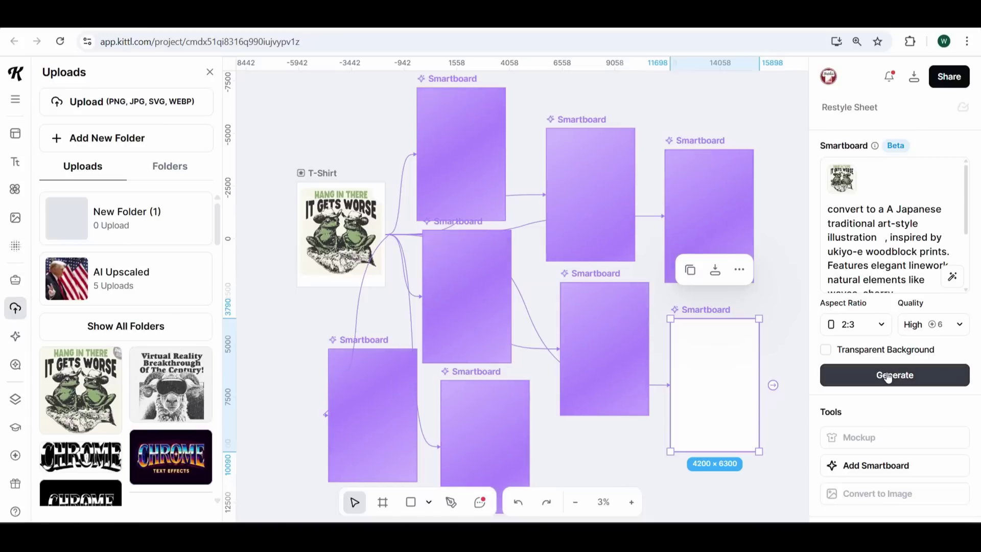
click(888, 376)
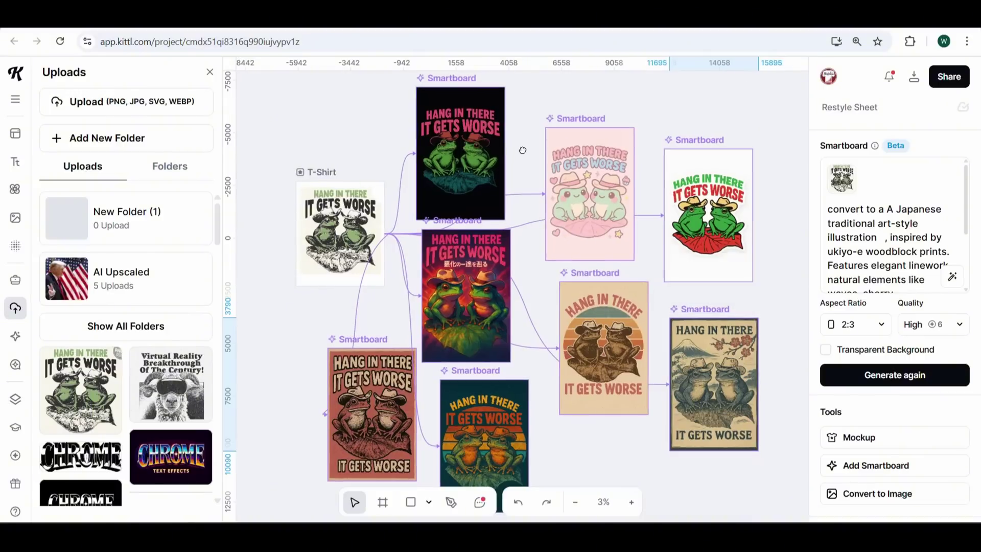
Examine the generated print-ready frog design with pink lettering and the Kawaii-style version up close
scroll(521, 148, down, 1)
scroll(521, 149, right, 1)
click(452, 128)
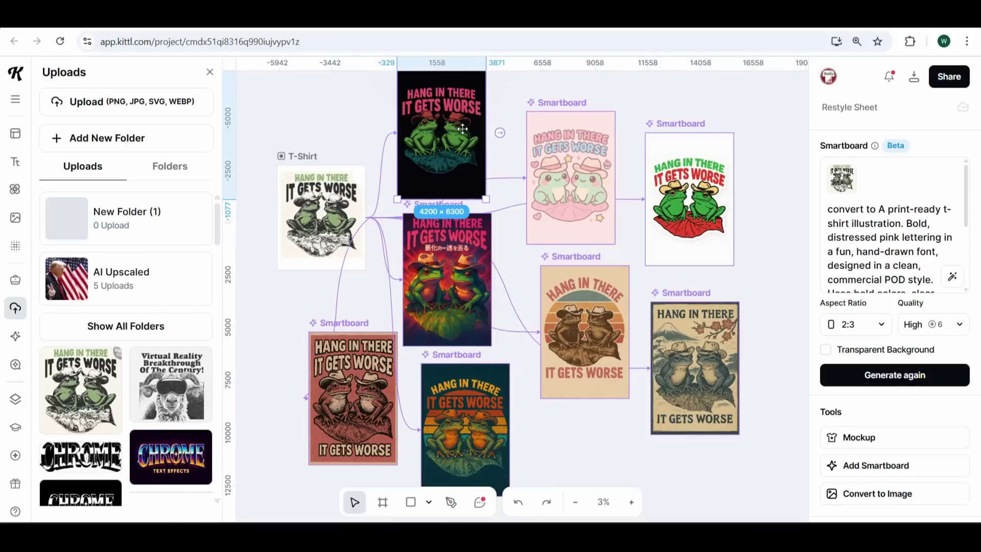
click(631, 503)
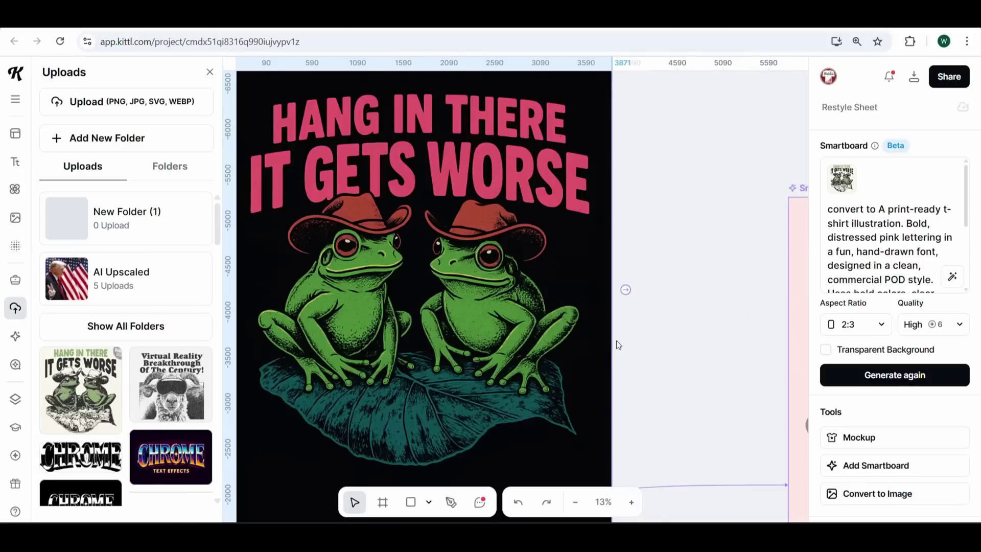
drag(635, 318, 684, 324)
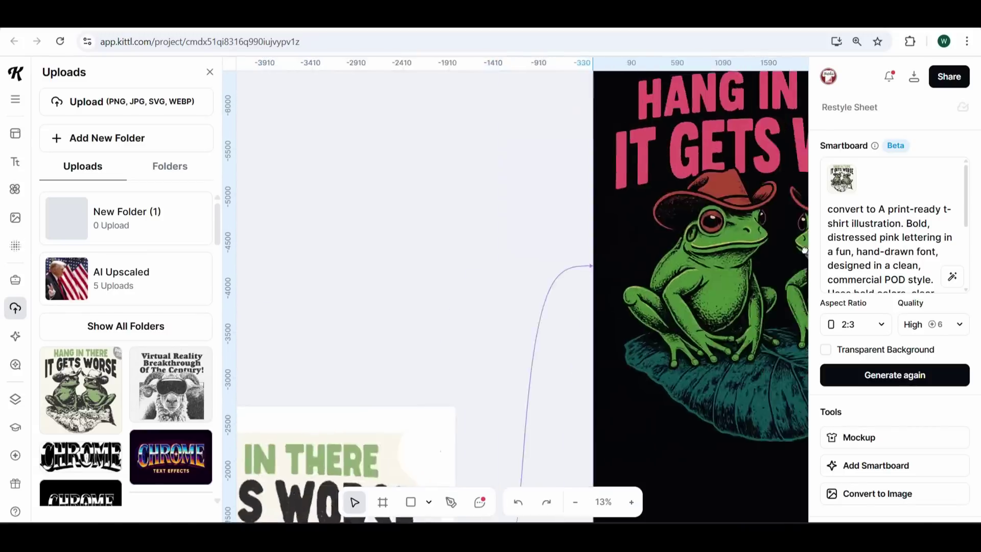
drag(516, 373, 708, 53)
scroll(368, 263, right, 10)
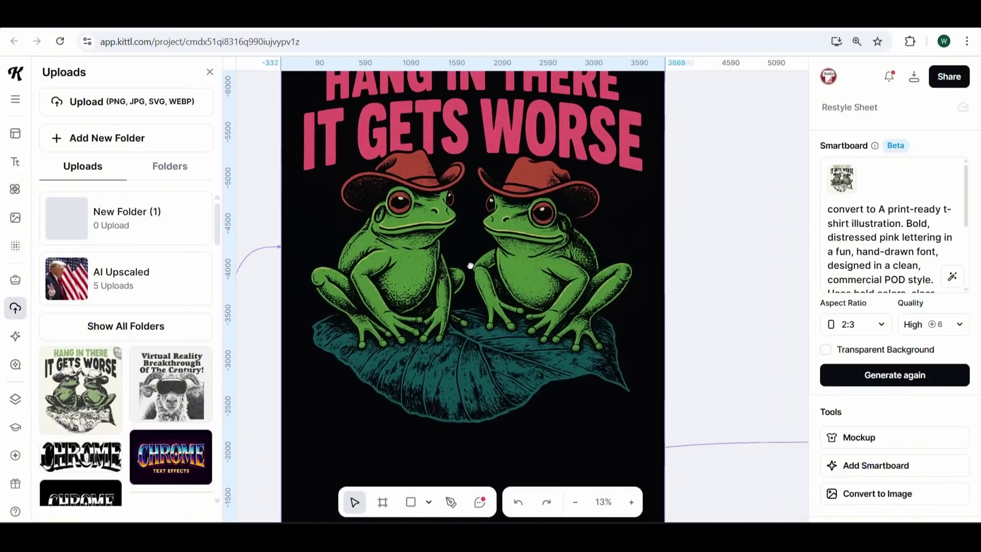
scroll(466, 262, right, 10)
scroll(372, 180, right, 10)
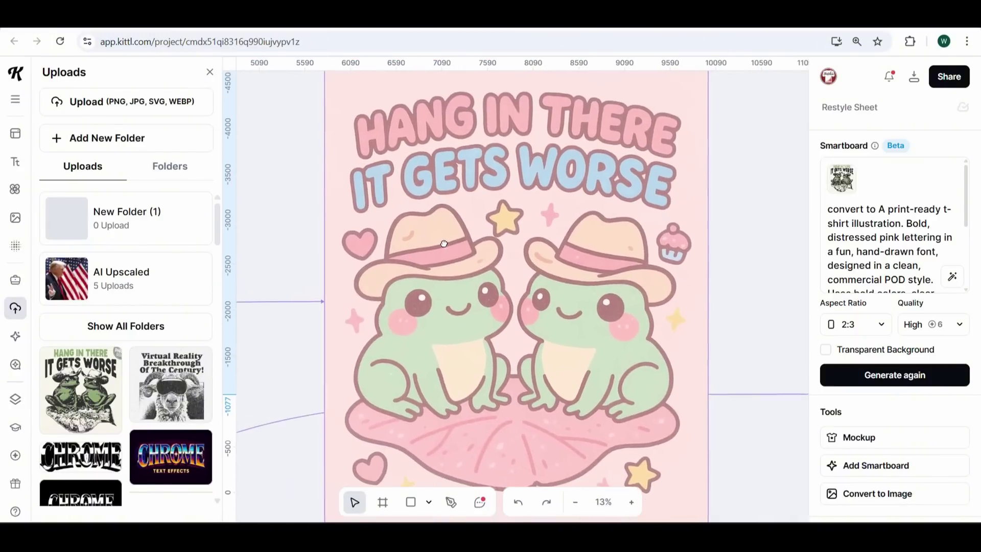
click(602, 317)
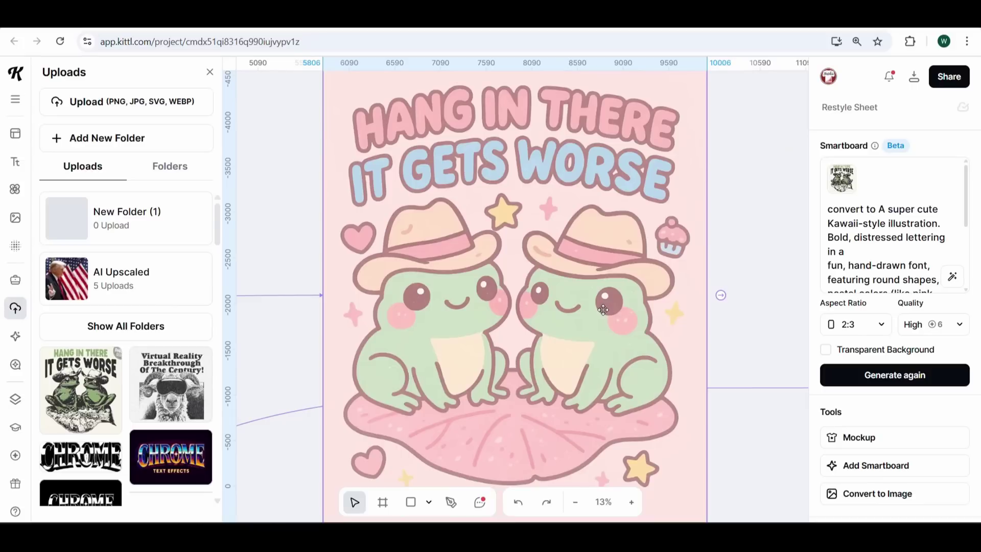
Examine the generated retro sunset designs and the Japanese woodblock frog design up close
scroll(759, 324, down, 15)
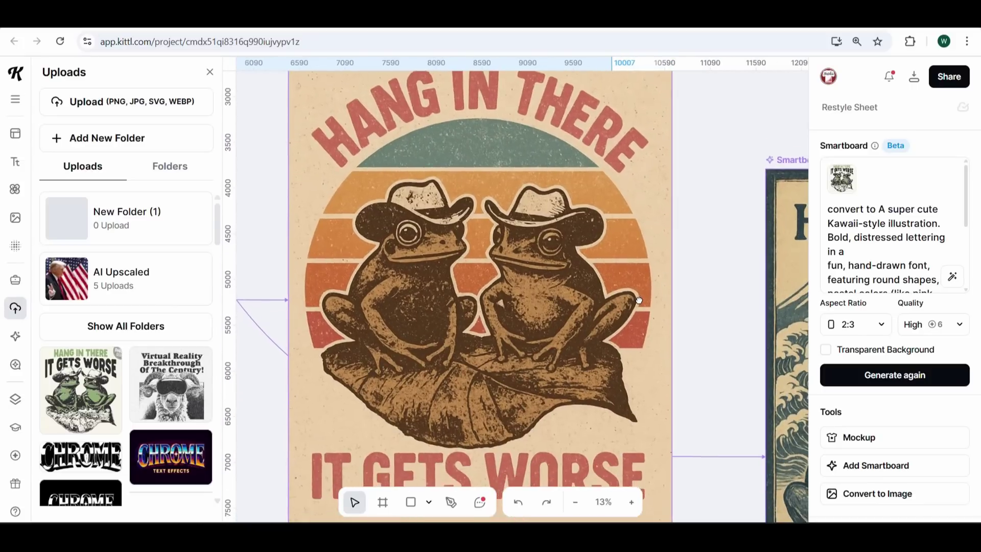
drag(704, 318, 455, 204)
drag(643, 310, 434, 329)
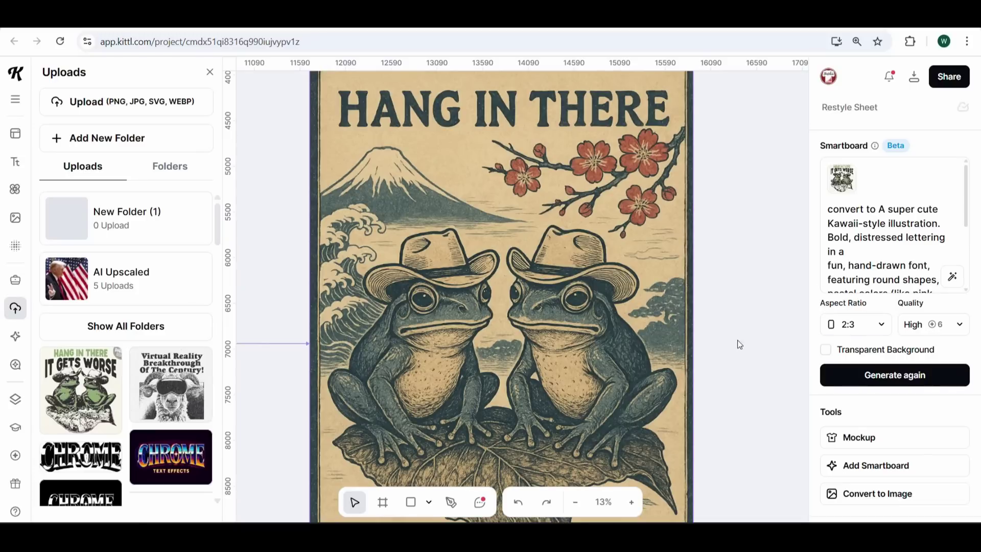
scroll(739, 344, down, 8)
drag(399, 293, 779, 383)
drag(347, 123, 704, 379)
drag(503, 323, 670, 134)
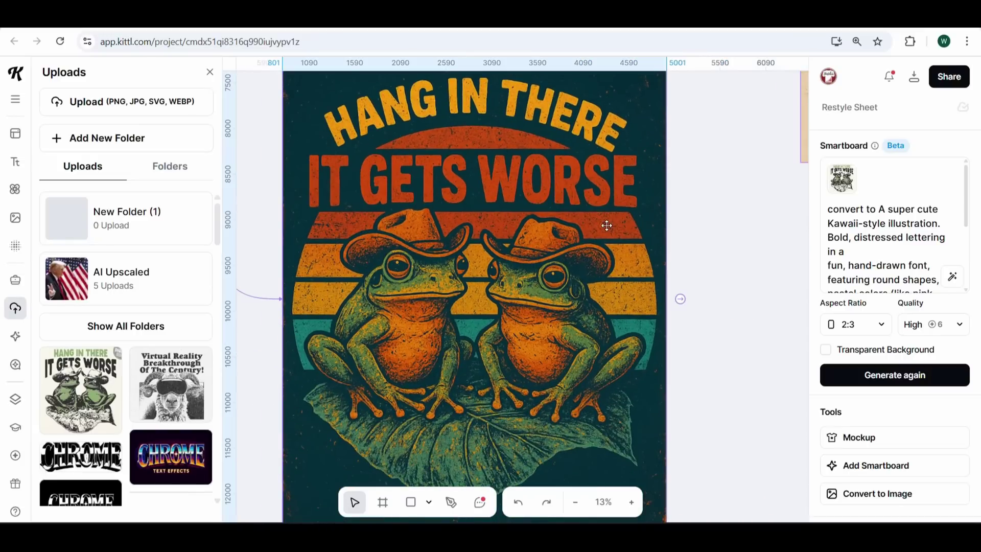
End the vintage screen-printed Smartboard's prompt with 'on a plain white background' and generate its design again
scroll(574, 175, down, 3)
scroll(574, 176, left, 10)
scroll(645, 201, up, 5)
scroll(645, 201, left, 4)
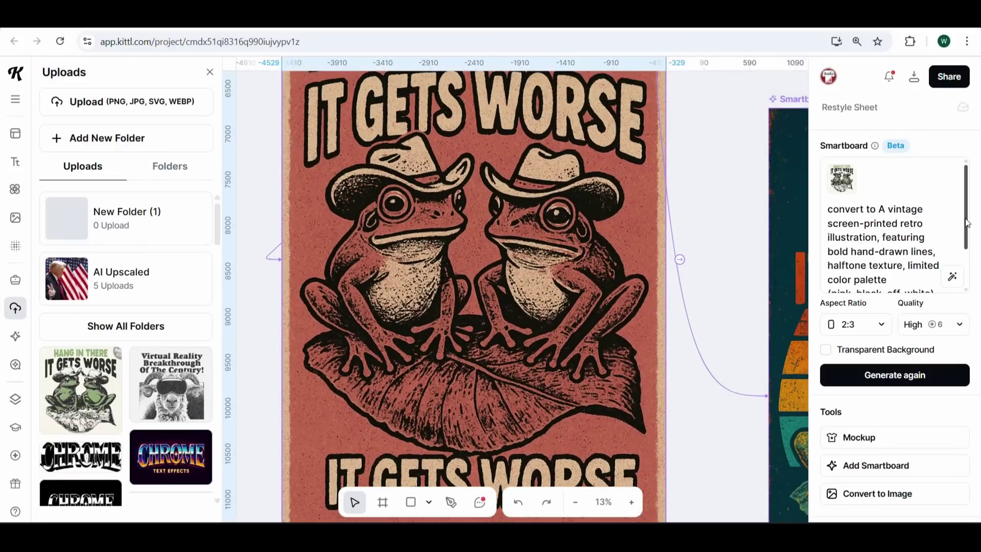
scroll(965, 282, down, 3)
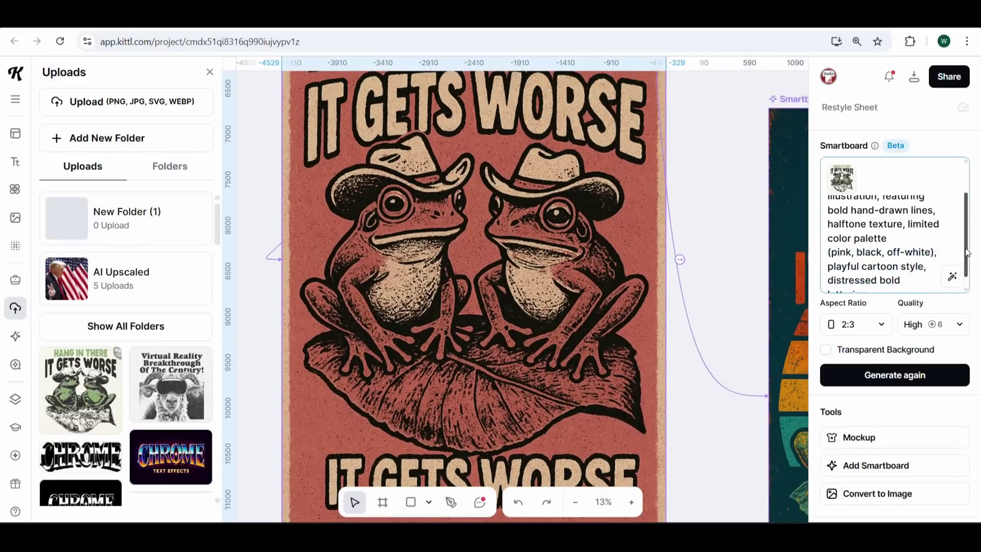
click(893, 286)
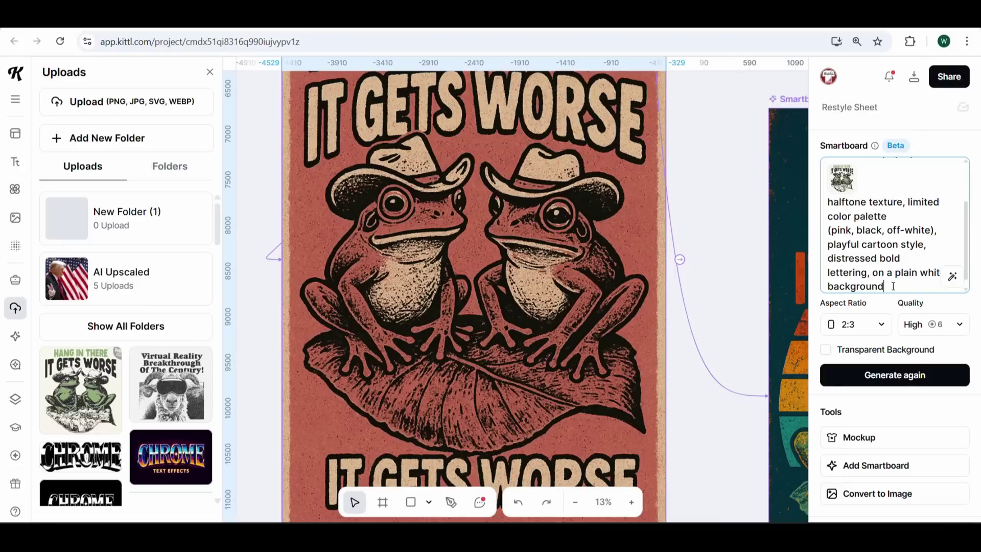
click(856, 370)
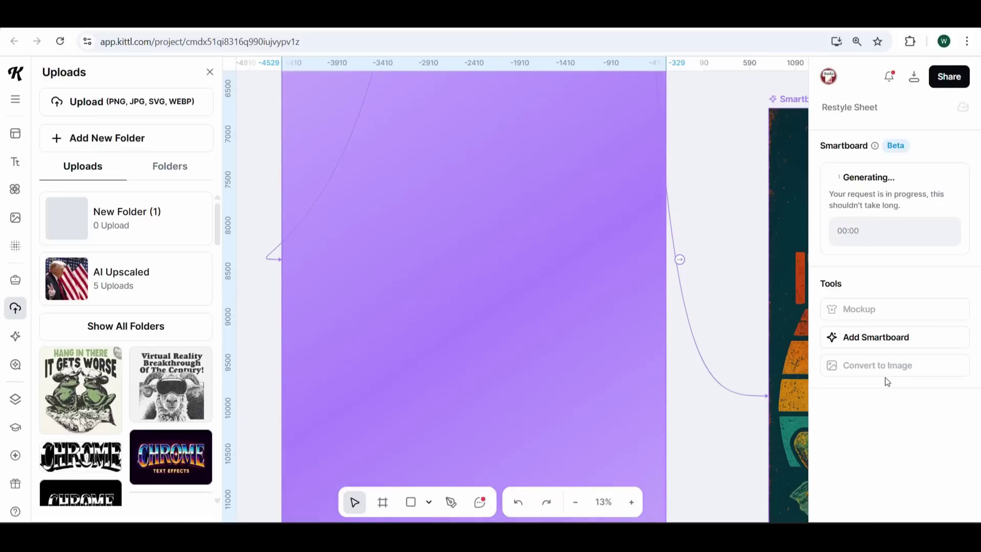
Inspect the regenerated screen-printed frog design and read through its prompt
drag(711, 197, 698, 256)
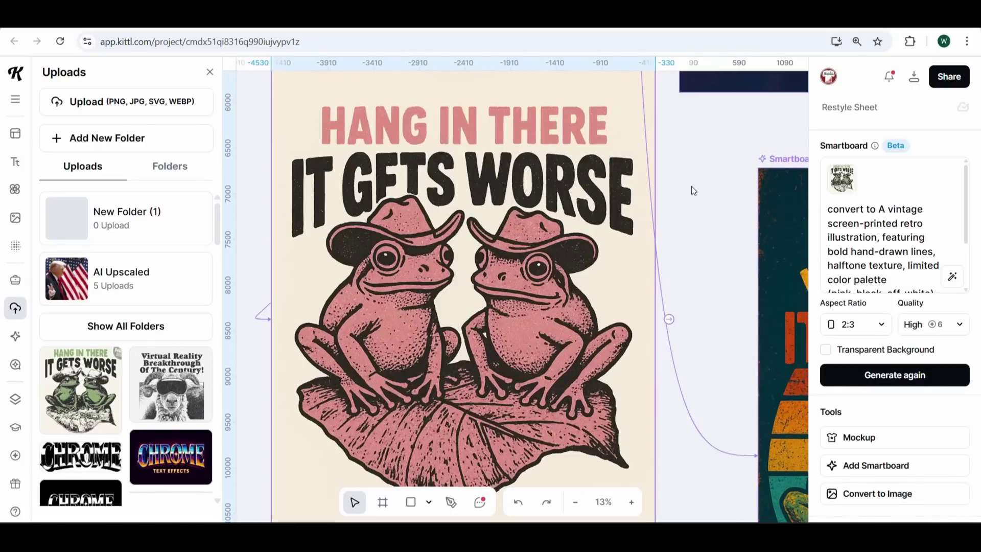
drag(673, 152, 682, 272)
click(386, 144)
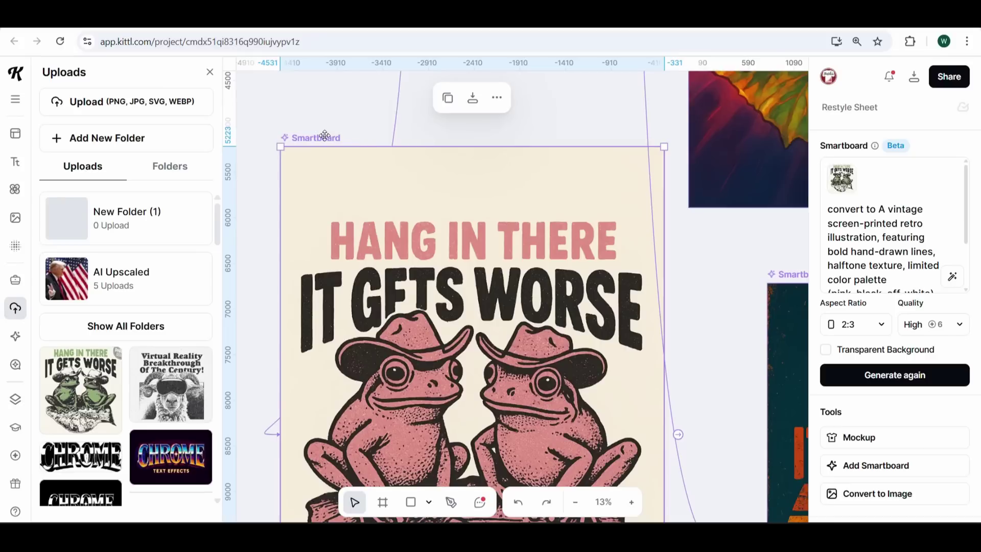
drag(967, 231, 965, 277)
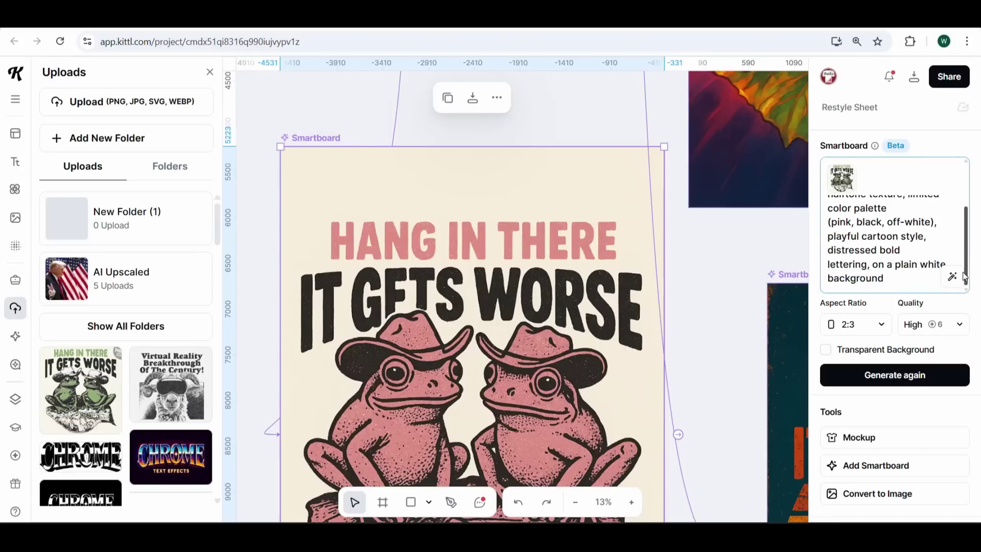
scroll(370, 295, down, 5)
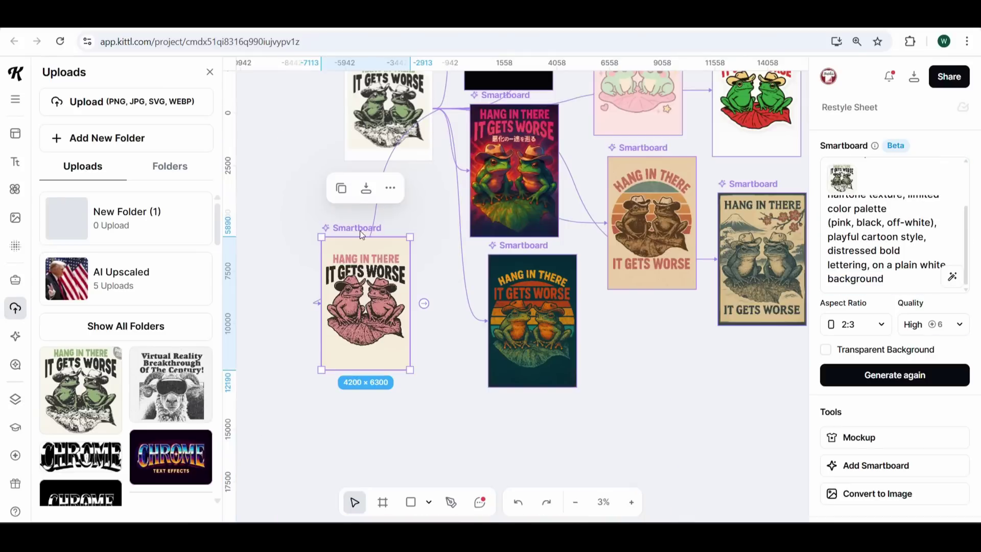
Convert the pink screen-printed frog Smartboard to an image, place it in the empty area below the other designs and remove its background
click(388, 189)
click(332, 249)
click(345, 228)
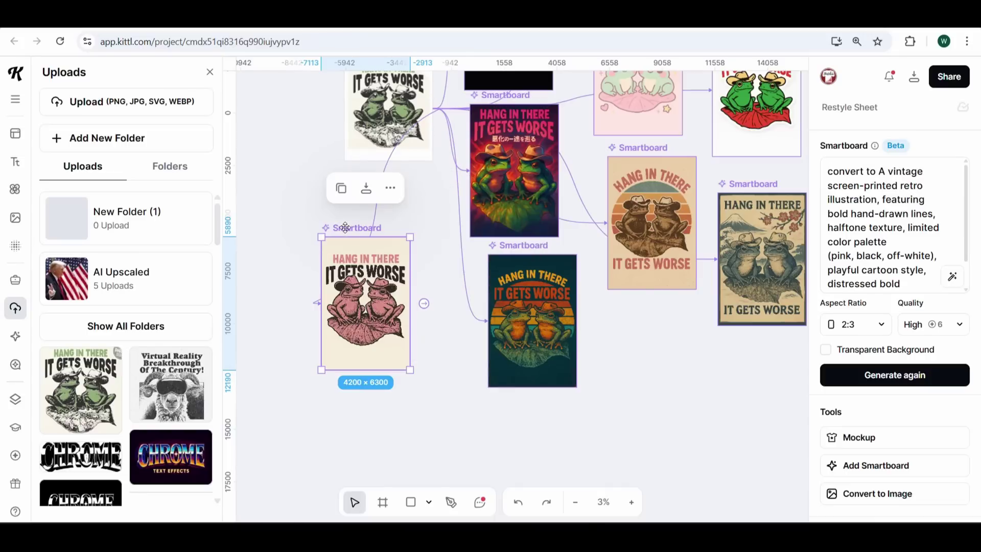
click(900, 492)
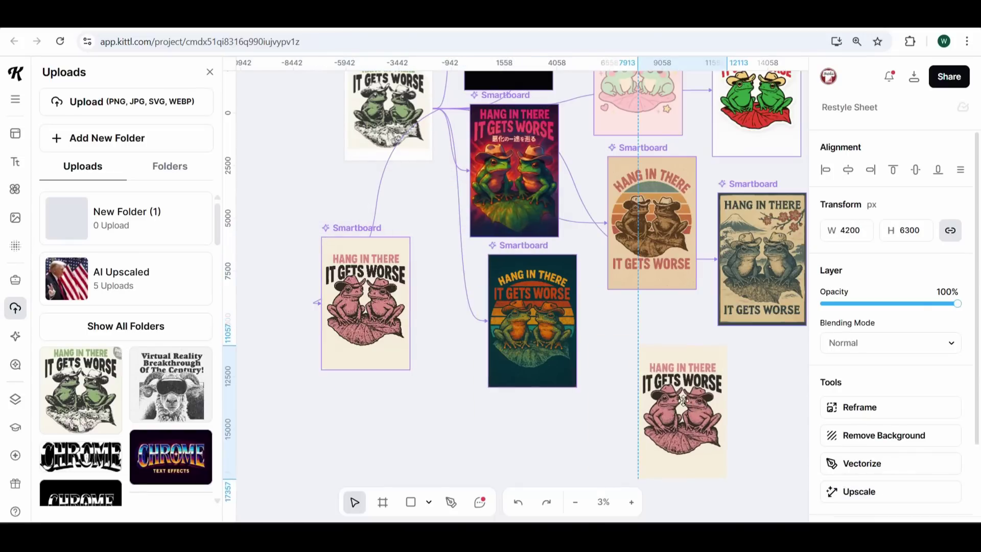
click(765, 409)
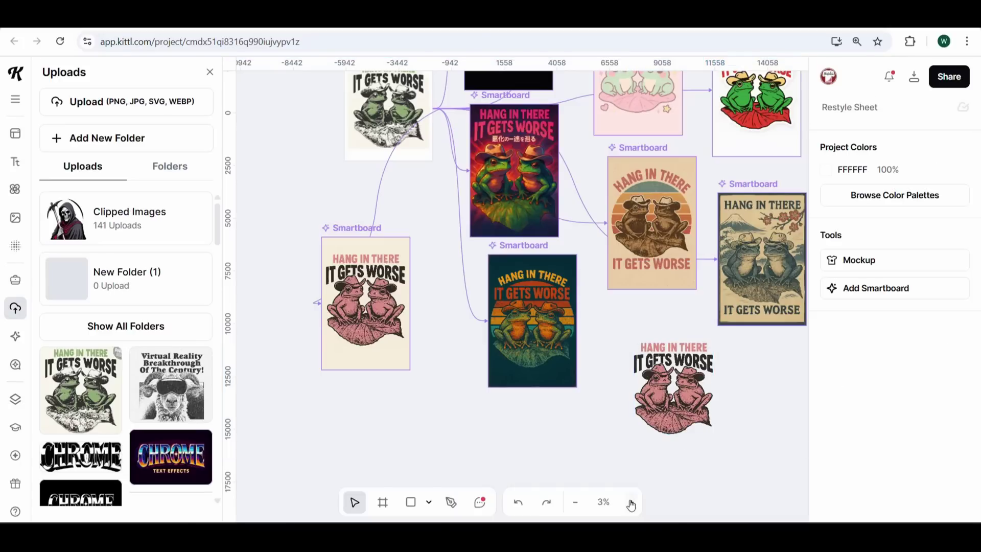
Inspect the lettering, frogs and leaf edges of the cut-out pink frog design up close
click(631, 502)
drag(767, 389, 539, 309)
drag(726, 327, 428, 137)
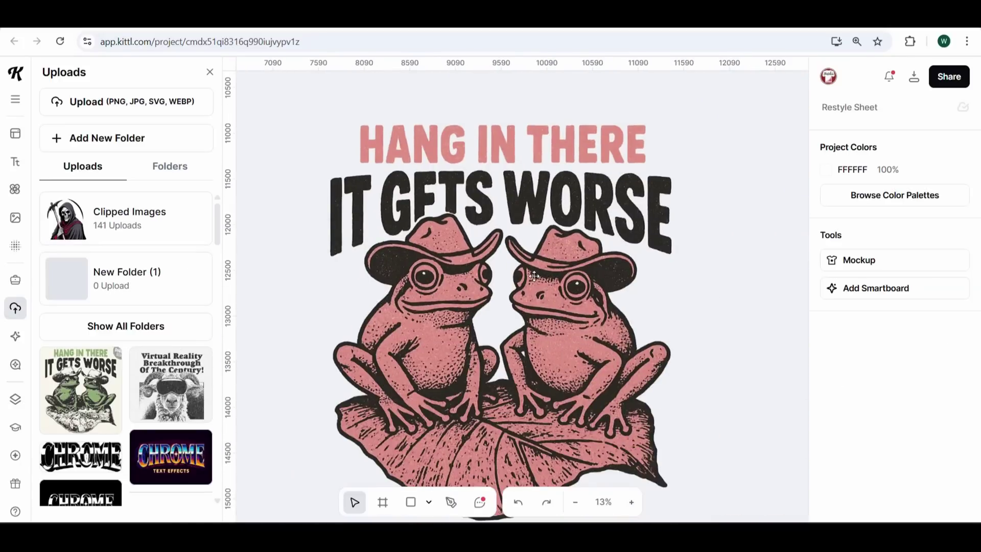
scroll(534, 276, right, 2)
scroll(534, 276, down, 2)
click(440, 151)
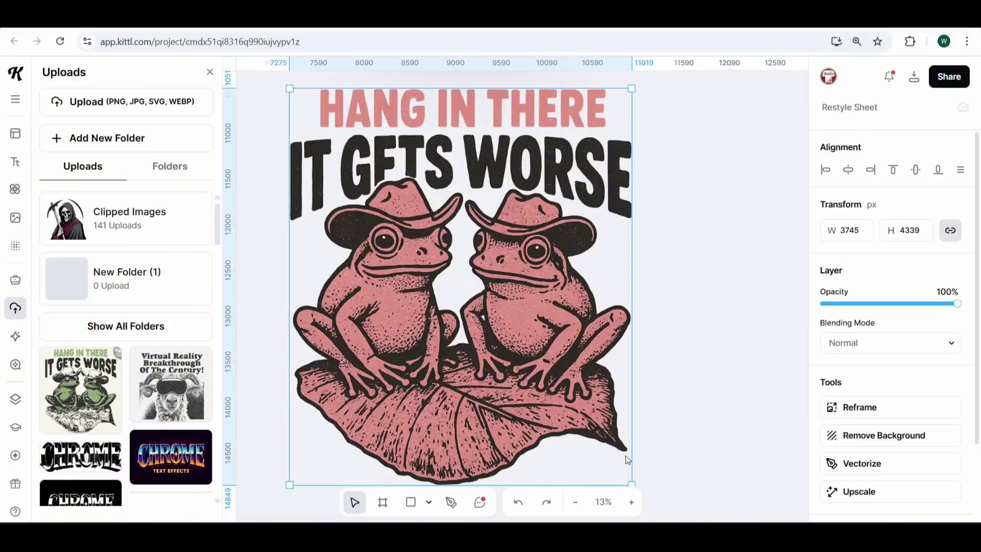
Draw an artboard about 4616 × 5150 px around the cut-out frog design, centre the design within it and select the artboard
click(574, 502)
click(382, 502)
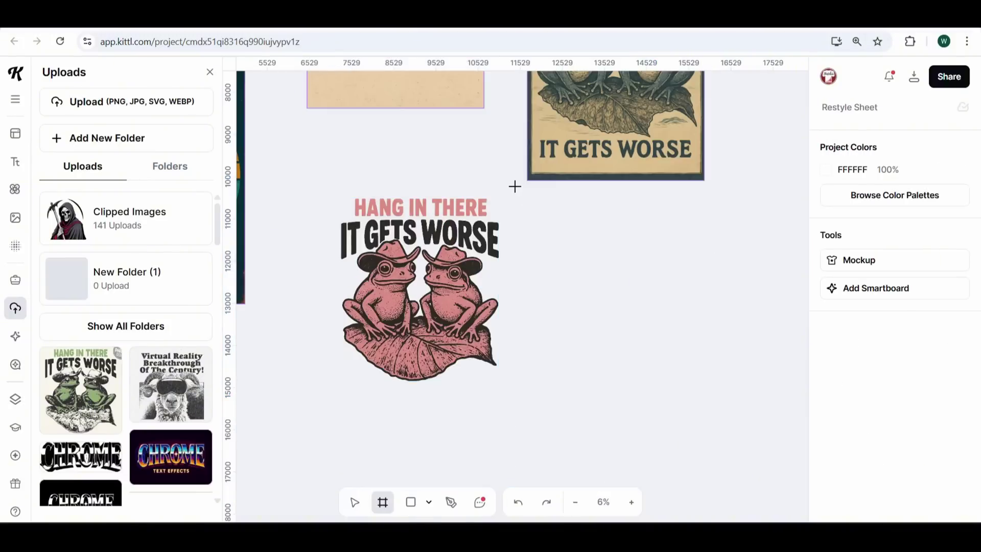
drag(515, 186, 321, 403)
click(488, 351)
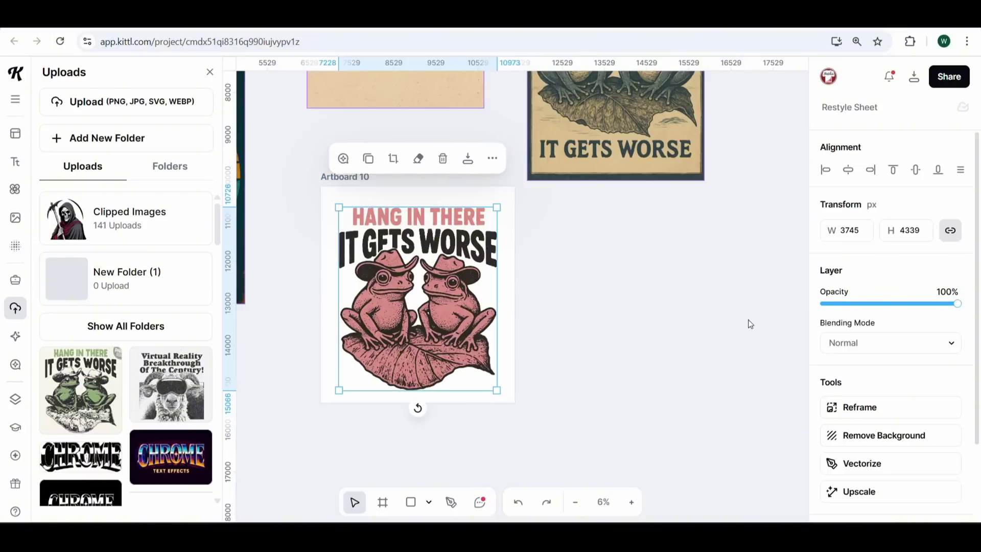
click(337, 177)
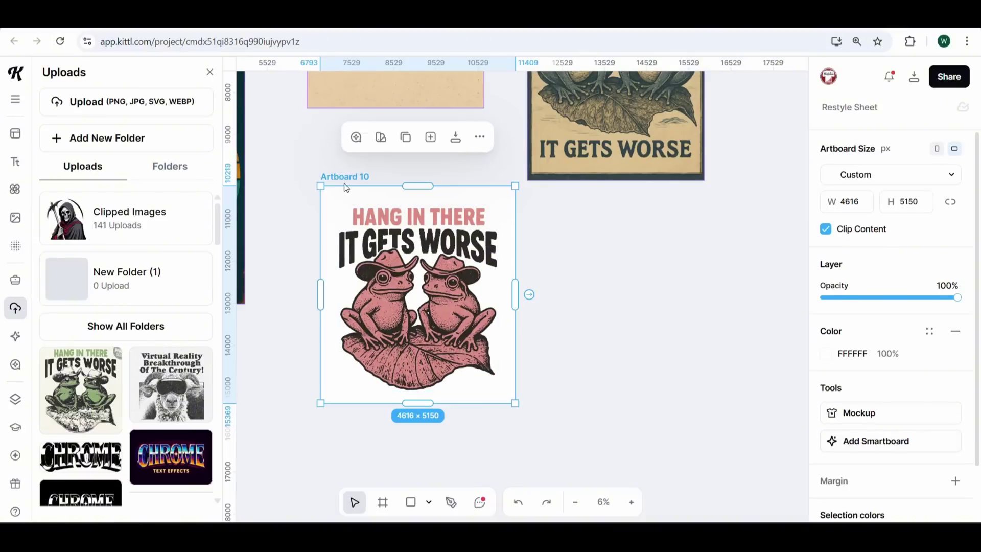